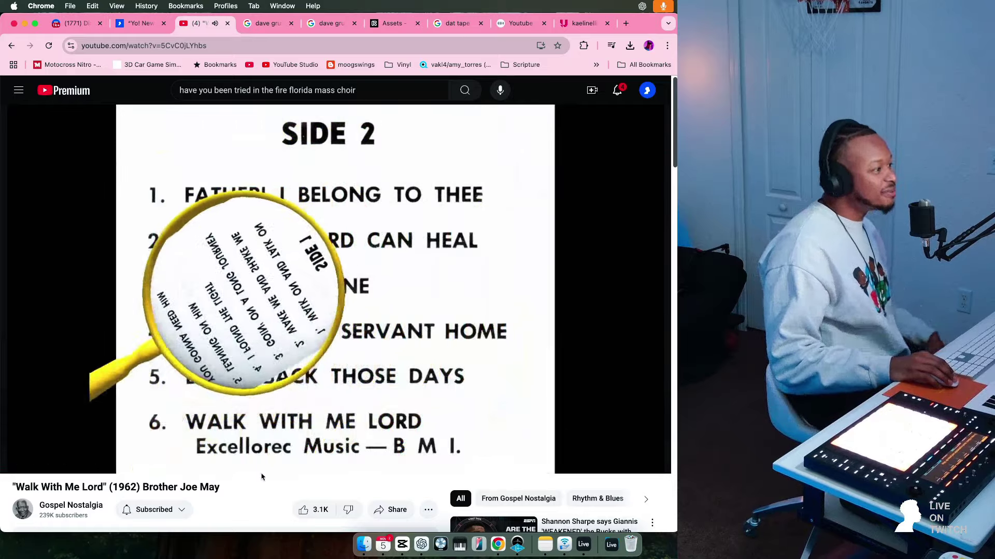
# Pause the "Walk With Me Lord" video.
pyautogui.press('space')
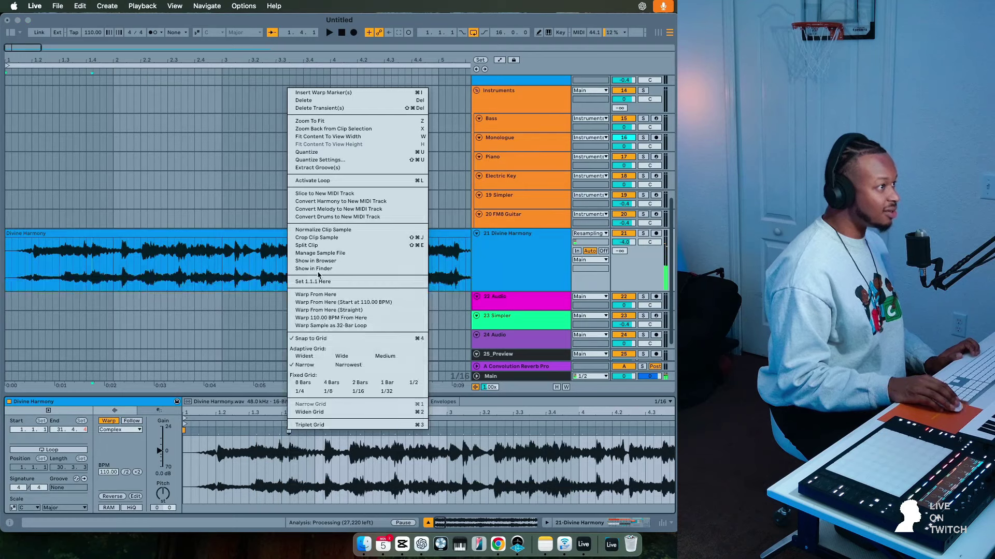
# In Ableton Live, warp the Divine Harmony sample so its transients land on 2.1.1, bar 3, 4.3.1 and 6.1.1.
pyautogui.press('Escape')
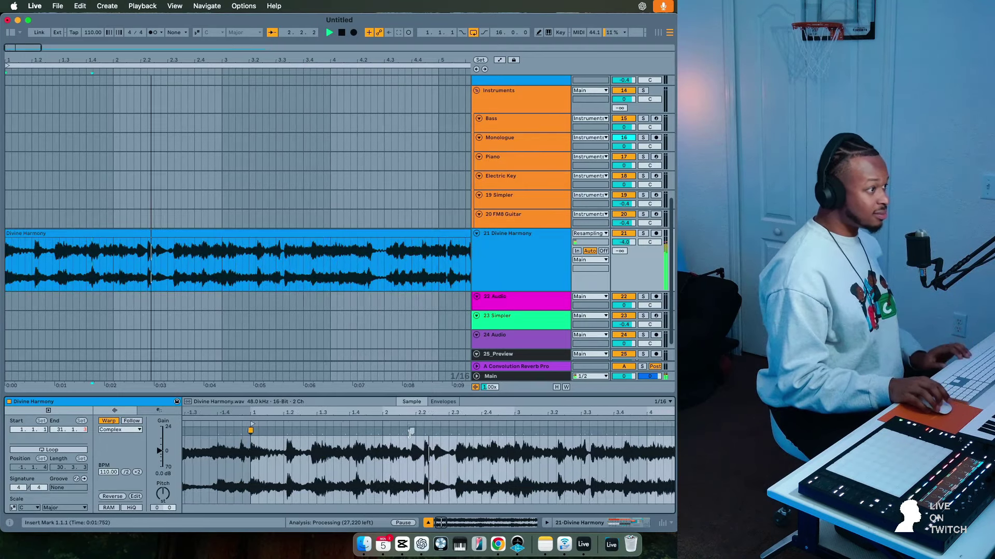
pyautogui.moveTo(412, 431); pyautogui.dragTo(391, 431)
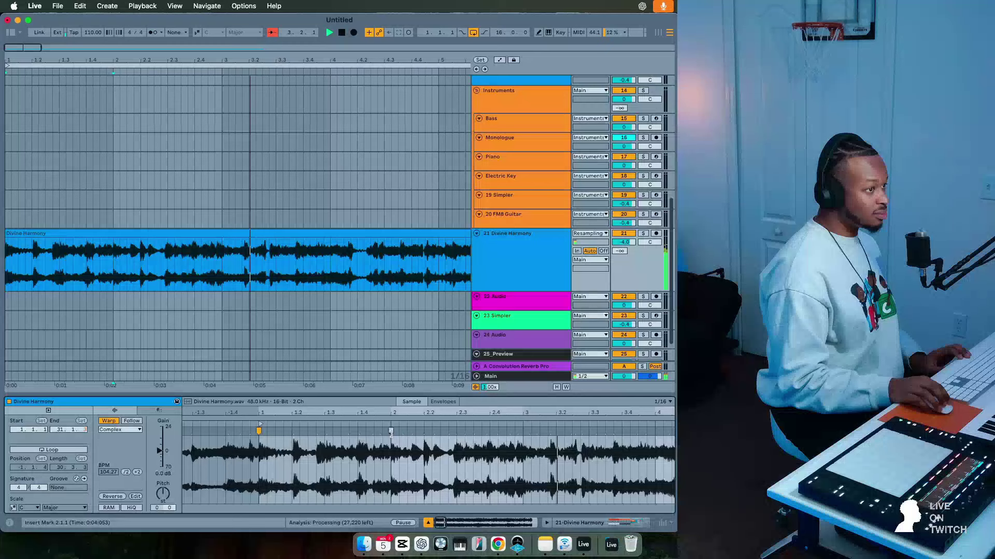
pyautogui.moveTo(518, 431); pyautogui.dragTo(523, 431)
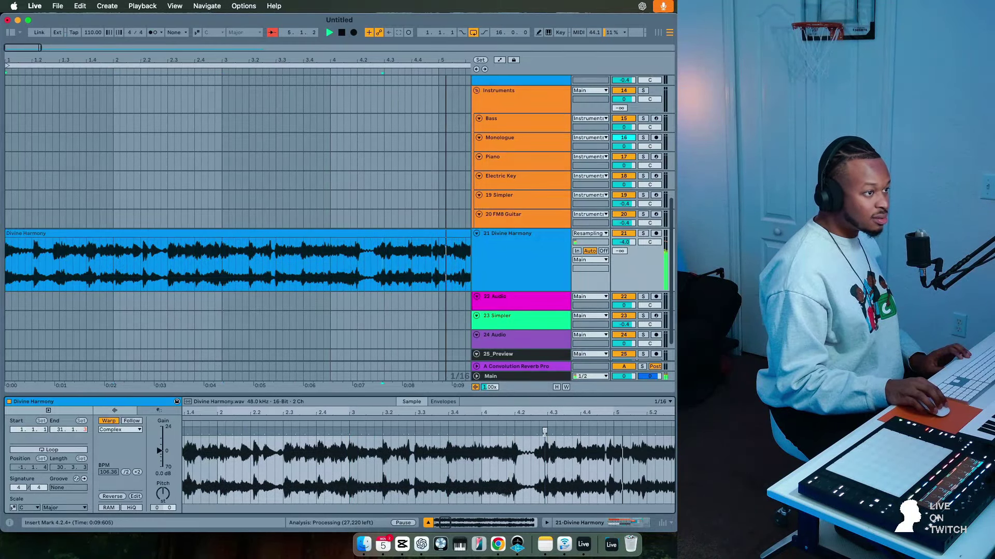
pyautogui.moveTo(544, 431); pyautogui.dragTo(549, 431)
pyautogui.hscroll(8, 507, 442)
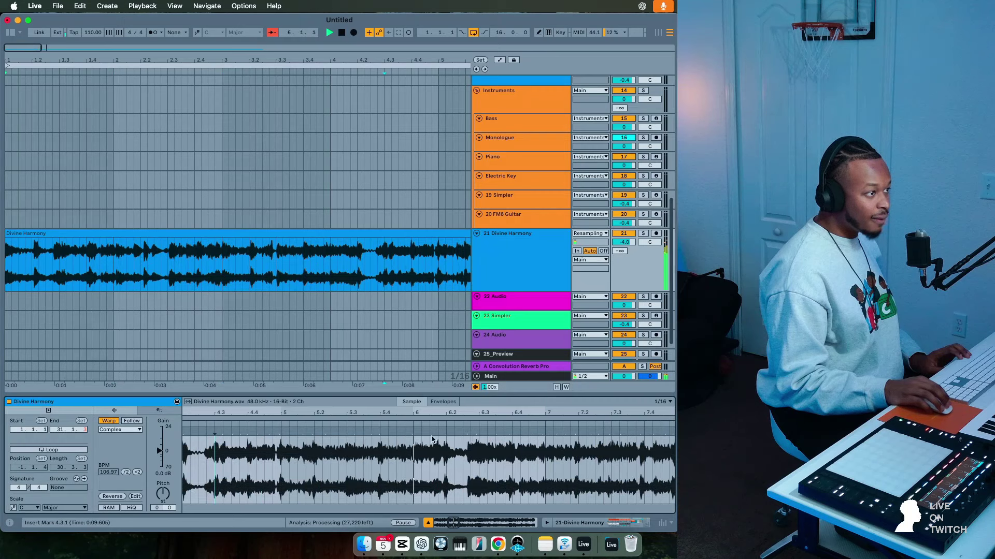
pyautogui.moveTo(412, 431); pyautogui.dragTo(416, 432)
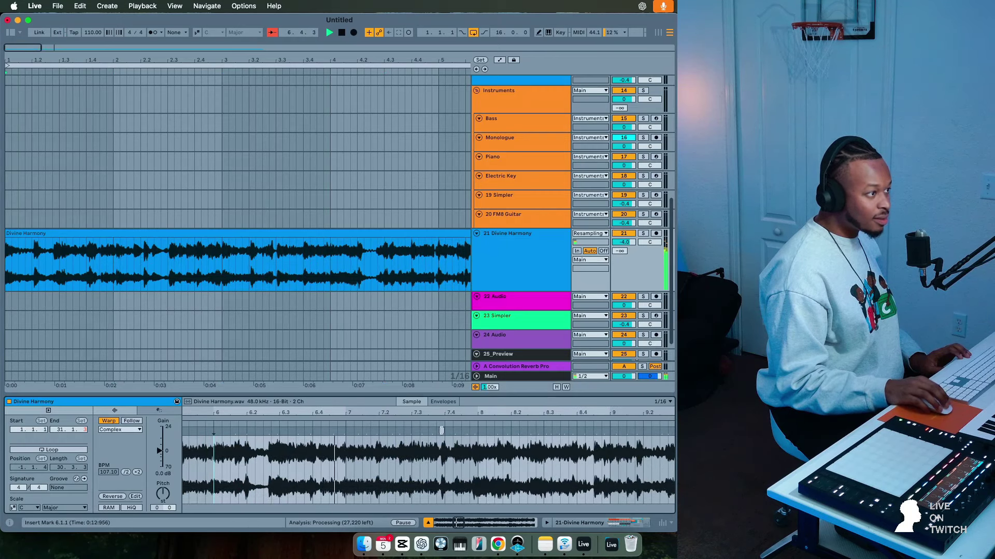
# Continue warping the Divine Harmony sample by aligning its transients to 9.1.1 and 11.1.1.
pyautogui.moveTo(344, 429); pyautogui.dragTo(384, 431)
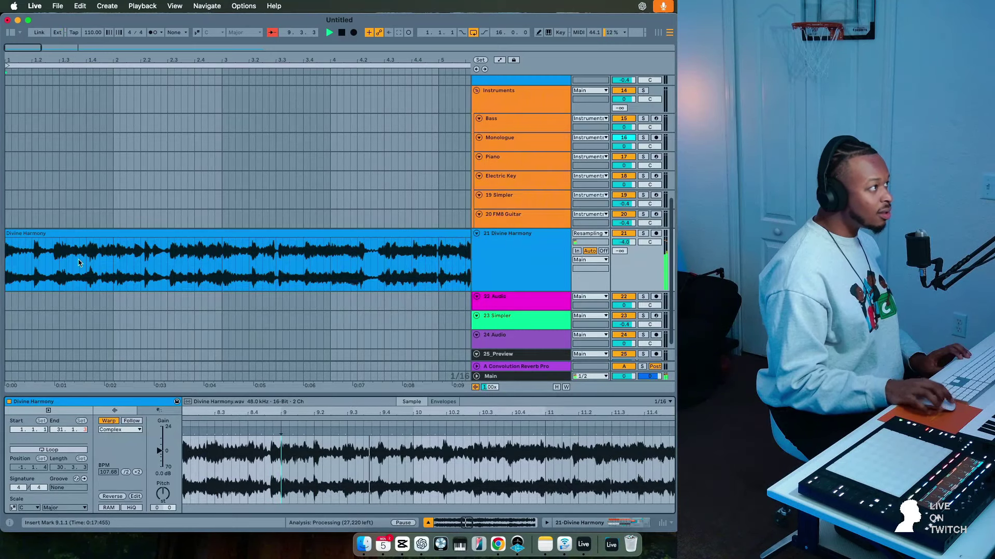
pyautogui.hscroll(1, 79, 263)
pyautogui.hscroll(4, 477, 463)
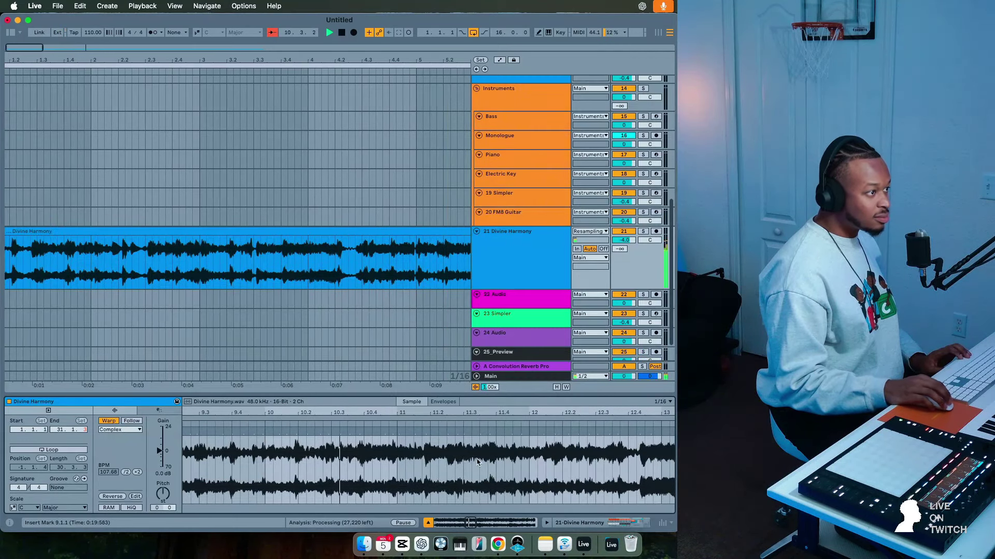
pyautogui.moveTo(393, 431); pyautogui.dragTo(402, 431)
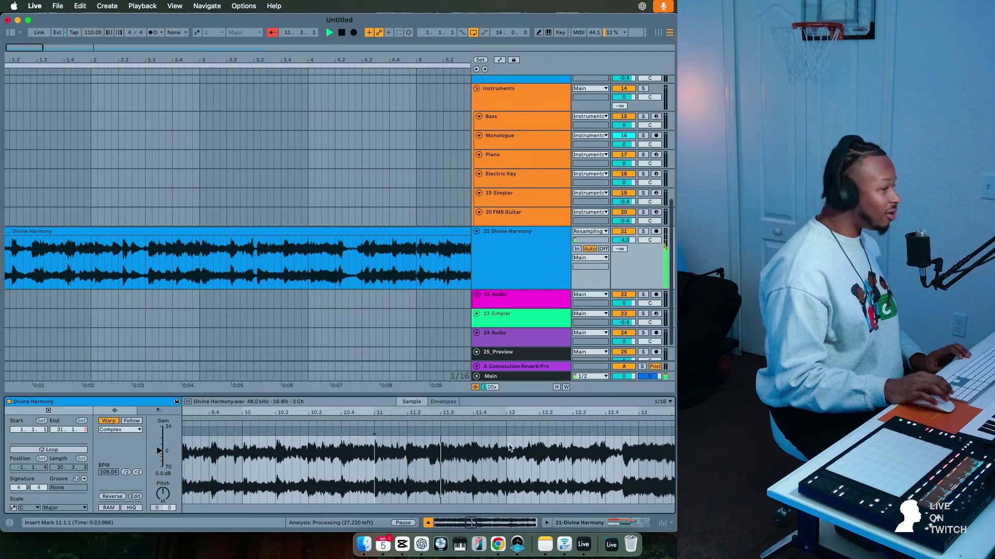
# Warp the following section of the Divine Harmony sample, aligning its transients to 13.1.1 and 15.1.1.
pyautogui.hscroll(1, 509, 448)
pyautogui.moveTo(519, 431); pyautogui.dragTo(527, 430)
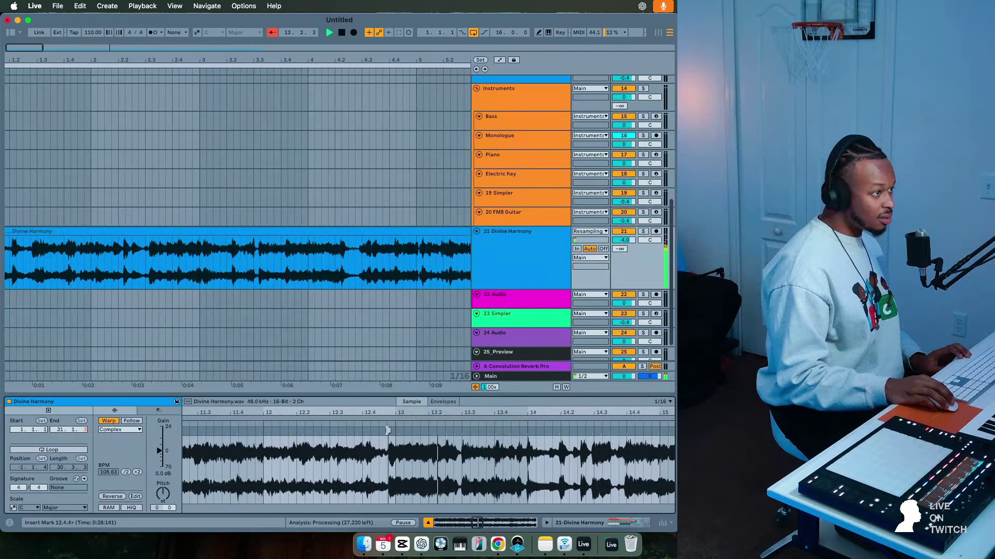
pyautogui.moveTo(387, 430); pyautogui.dragTo(395, 430)
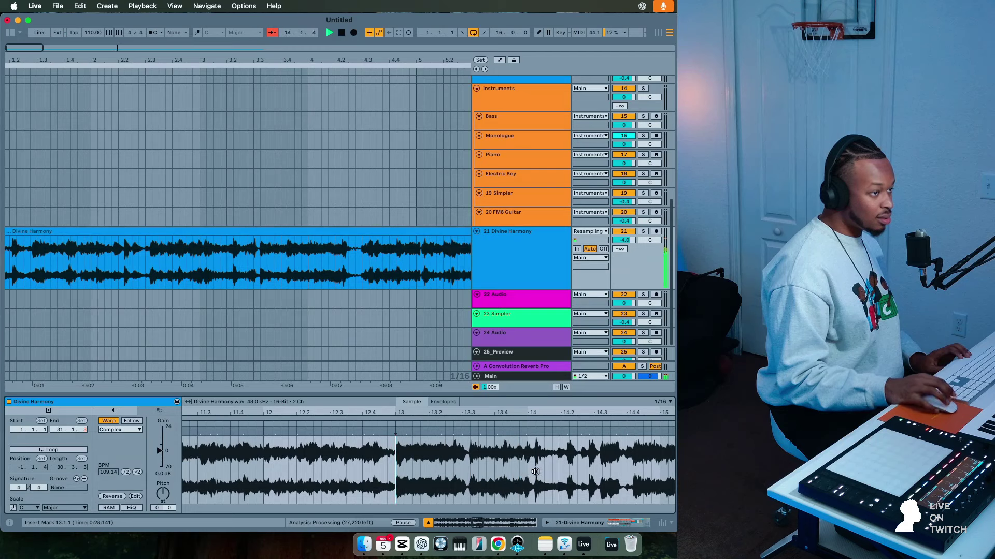
pyautogui.hscroll(3, 535, 471)
pyautogui.moveTo(543, 430); pyautogui.dragTo(538, 429)
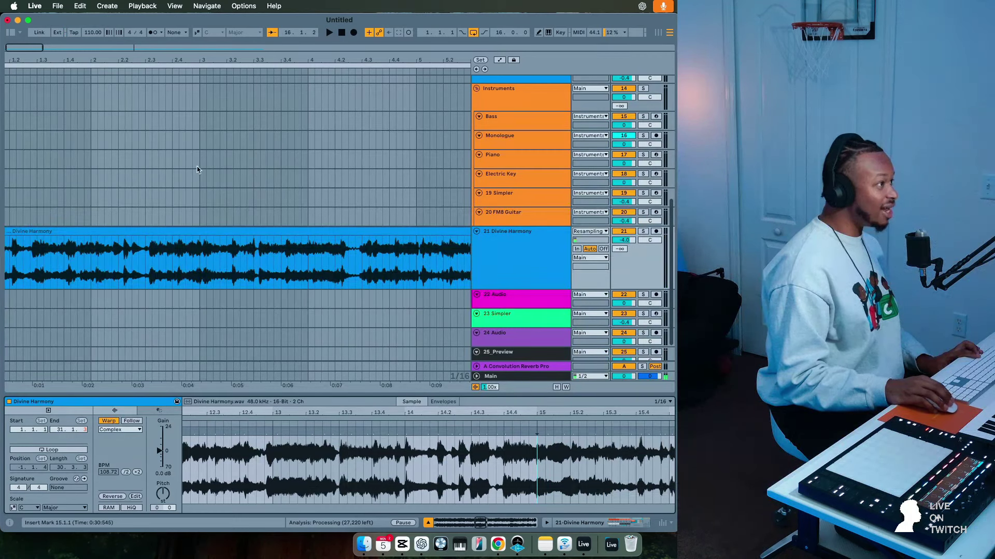
# Play back the warped Divine Harmony clip from its start, check the timing around bars 13 to 15, and replay it.
pyautogui.click(170, 234)
pyautogui.press('space')
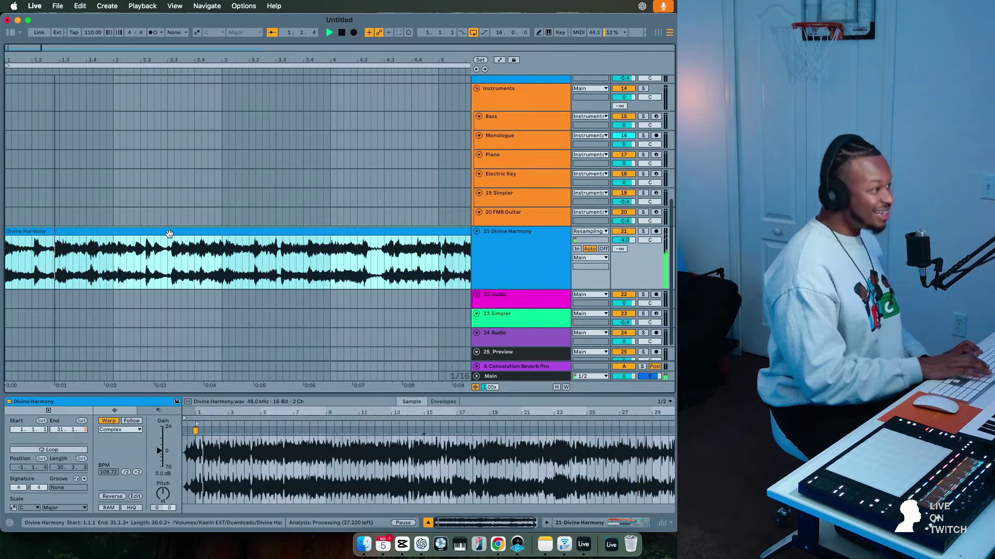
pyautogui.scroll(-5, 170, 234)
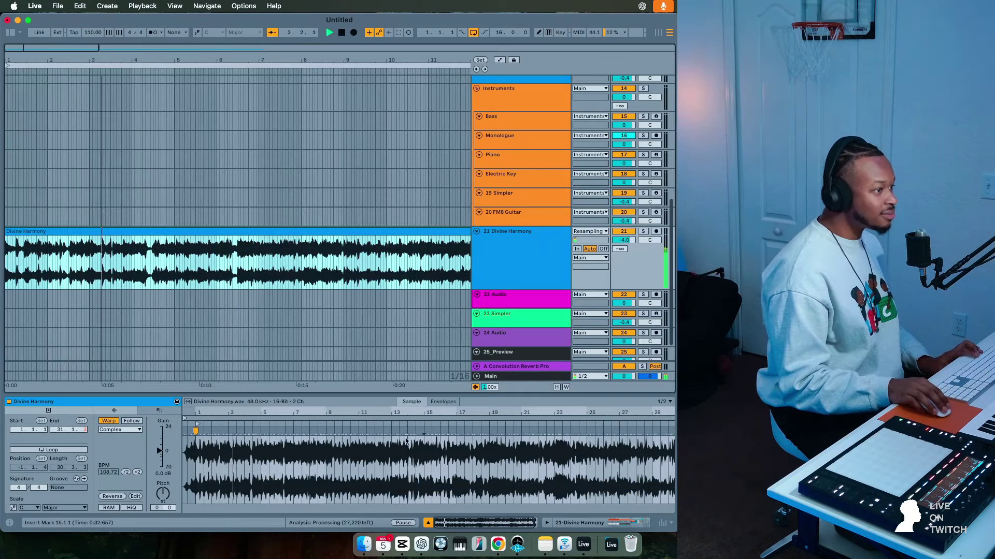
pyautogui.click(427, 424)
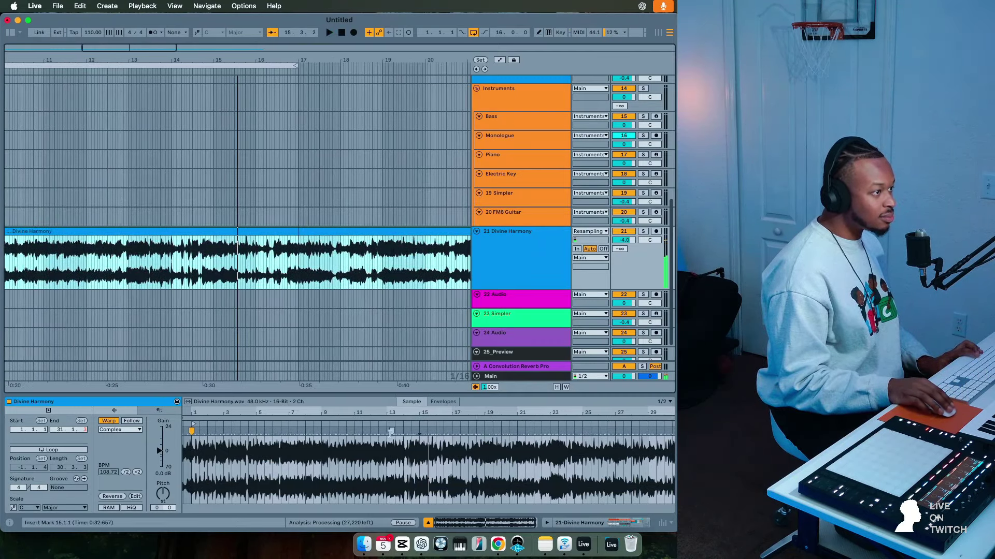
pyautogui.click(382, 424)
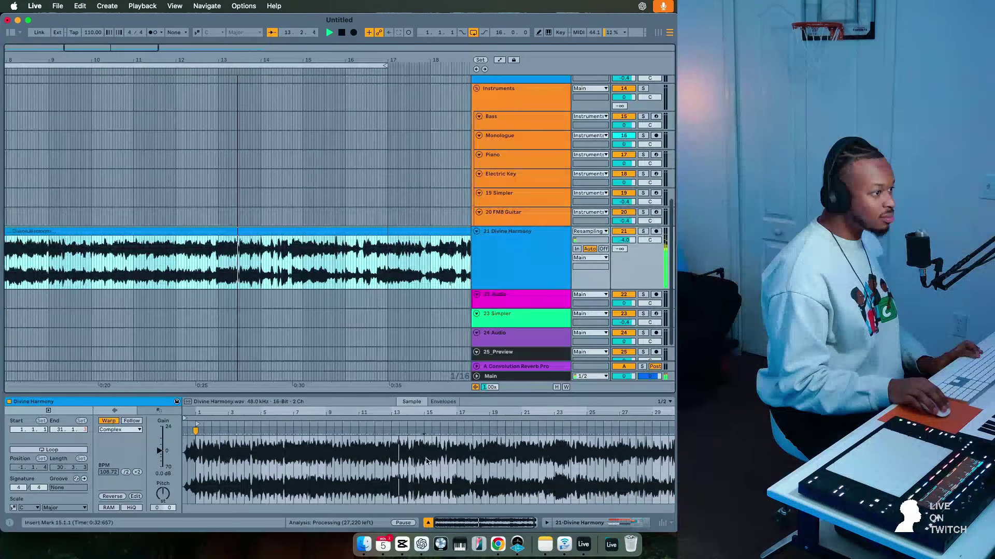
pyautogui.hscroll(-10, 237, 250)
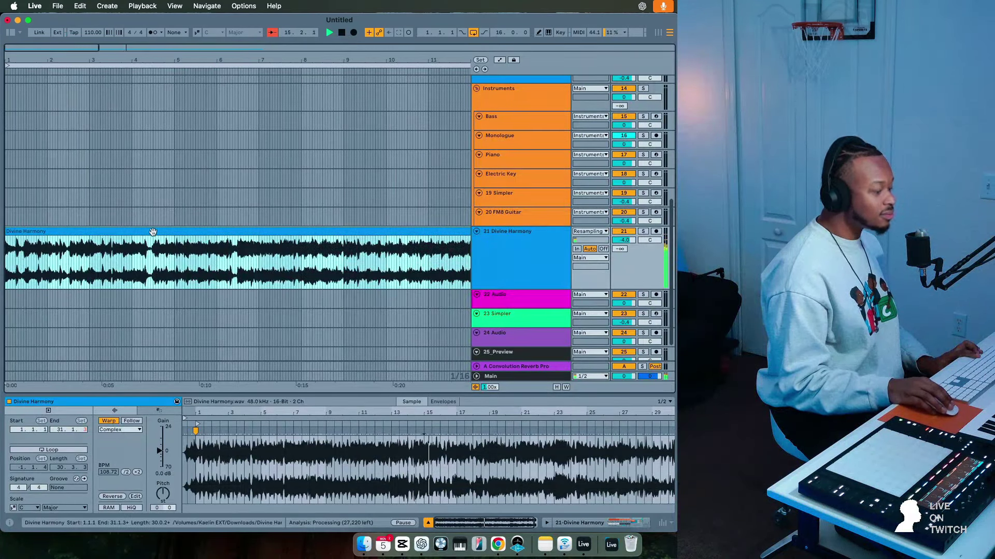
pyautogui.press('space')
pyautogui.press('space')
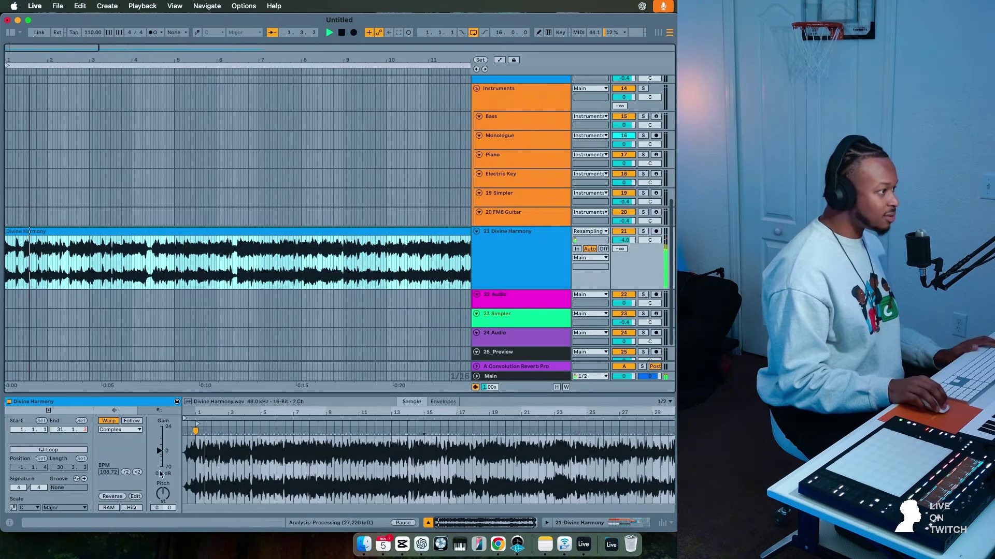
pyautogui.click(164, 496)
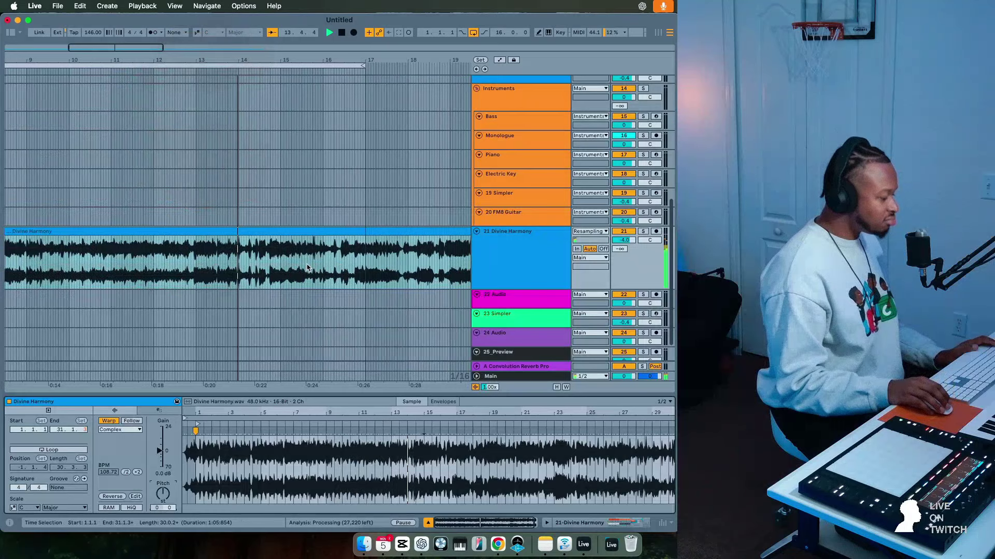
# Try splitting the Divine Harmony clip in the arrangement at 15.1.2, and undo the split.
pyautogui.scroll(-2, 308, 267)
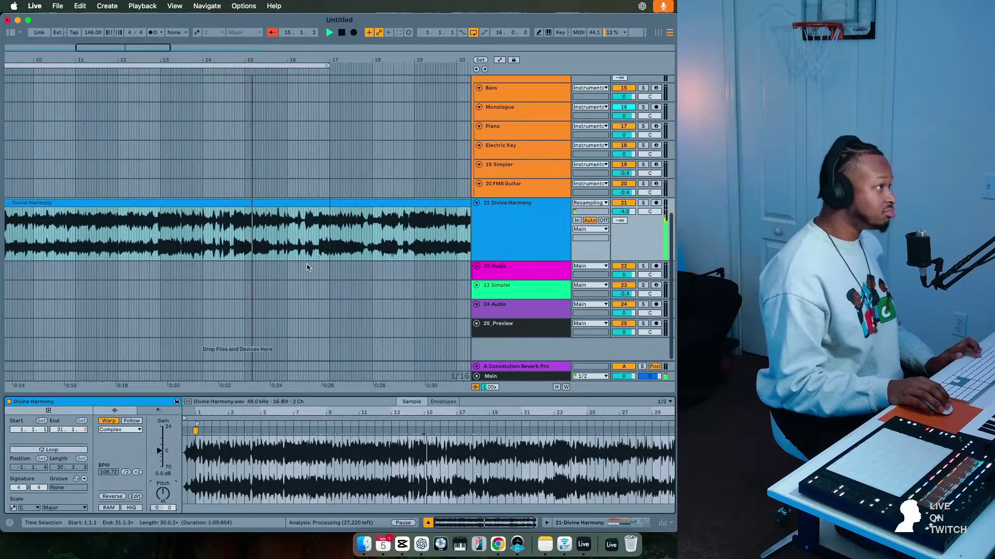
pyautogui.click(233, 228)
pyautogui.click(220, 225)
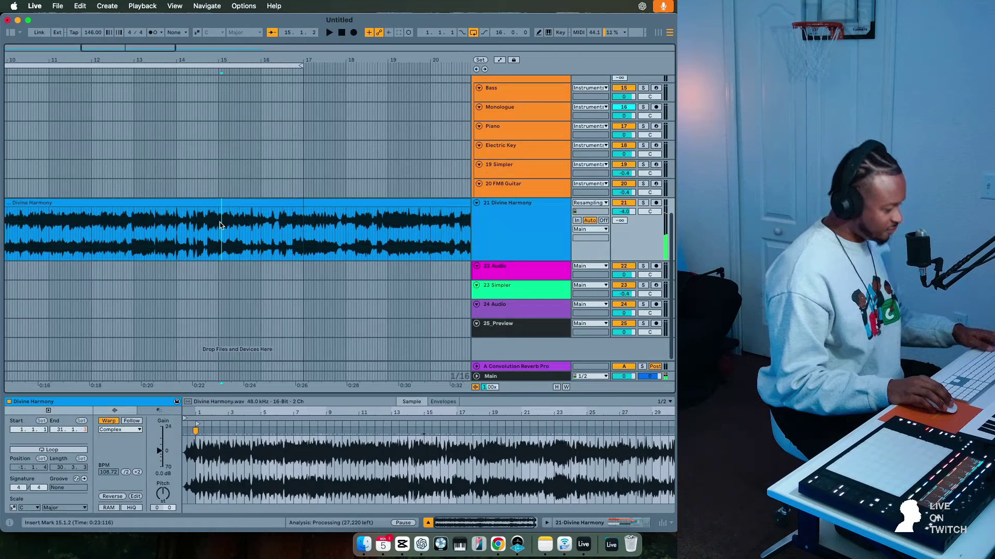
pyautogui.press('super+e')
pyautogui.press('super+z')
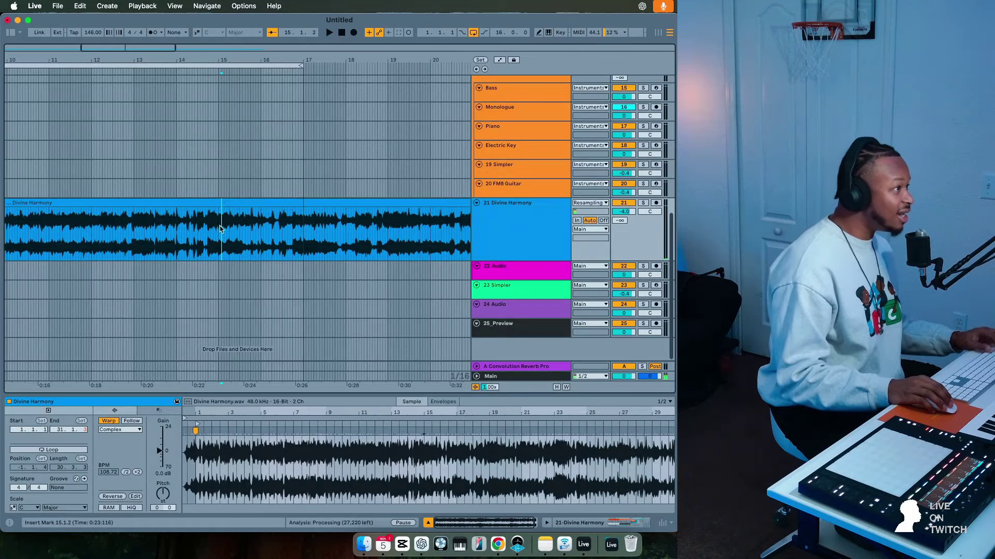
# Set the arrangement grid to 1/8, split the Divine Harmony clip in bar 15 and pull the second piece back to bar 10.
pyautogui.rightClick(241, 233)
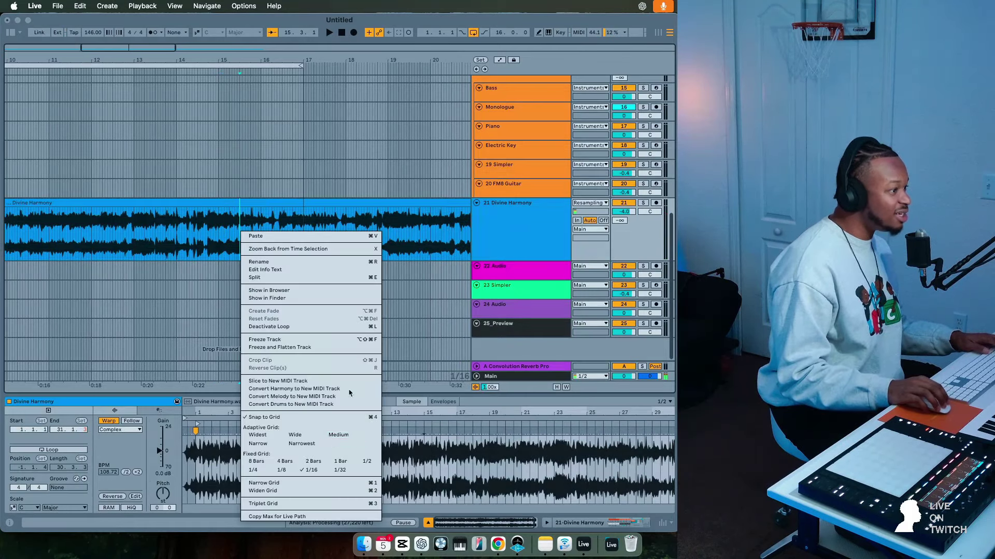
pyautogui.click(281, 470)
pyautogui.press('super+e')
pyautogui.moveTo(238, 203); pyautogui.dragTo(24, 245)
# With a 1-bar grid, extend the second Divine Harmony piece's start back to just after bar 2 and play it.
pyautogui.rightClick(300, 230)
pyautogui.click(395, 355)
pyautogui.hscroll(-10, 153, 259)
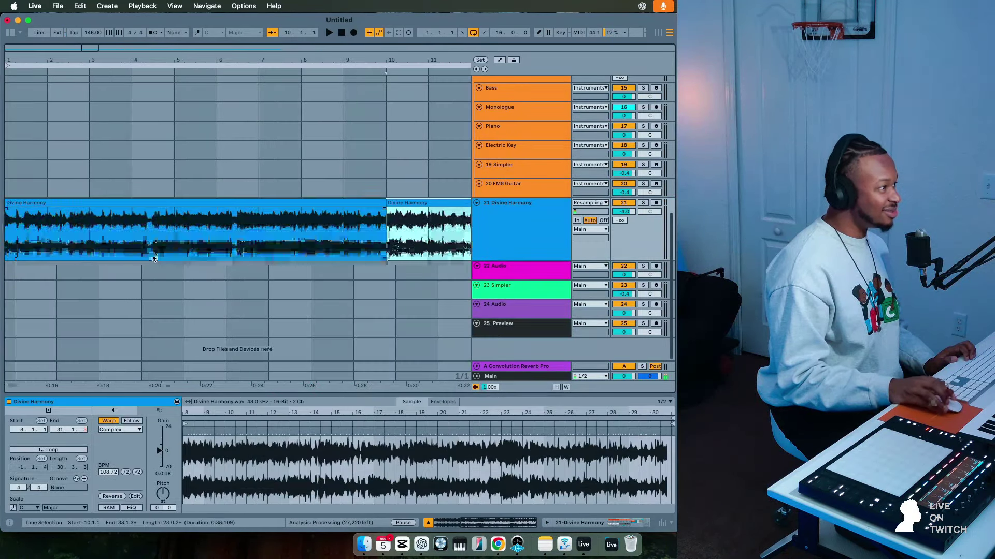
pyautogui.moveTo(387, 203); pyautogui.dragTo(57, 223)
pyautogui.press('space')
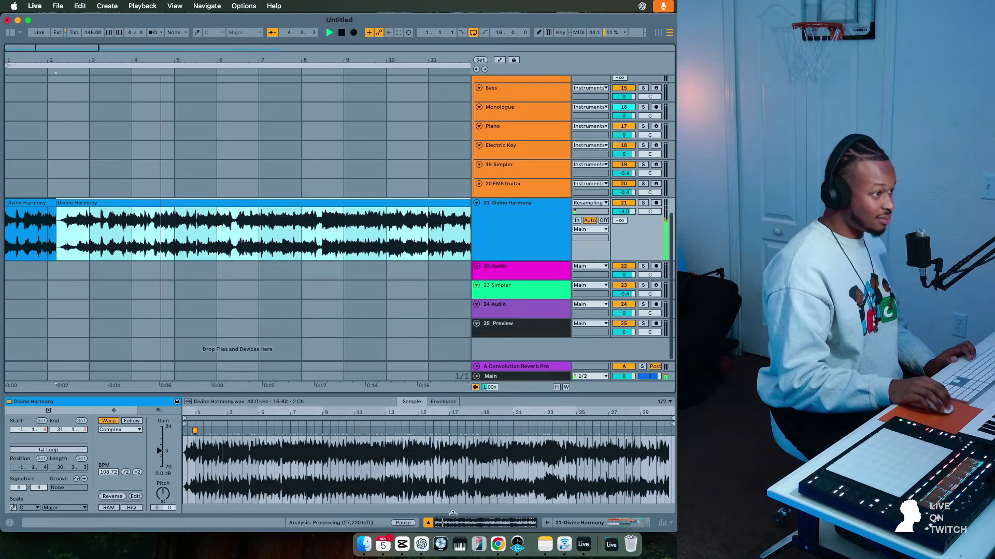
# Place a warp marker on the transient near bar 9 of the extended Divine Harmony clip and align it to 9.1.1.
pyautogui.click(451, 507)
pyautogui.press('+')
pyautogui.press('+')
pyautogui.press('+')
pyautogui.press('+')
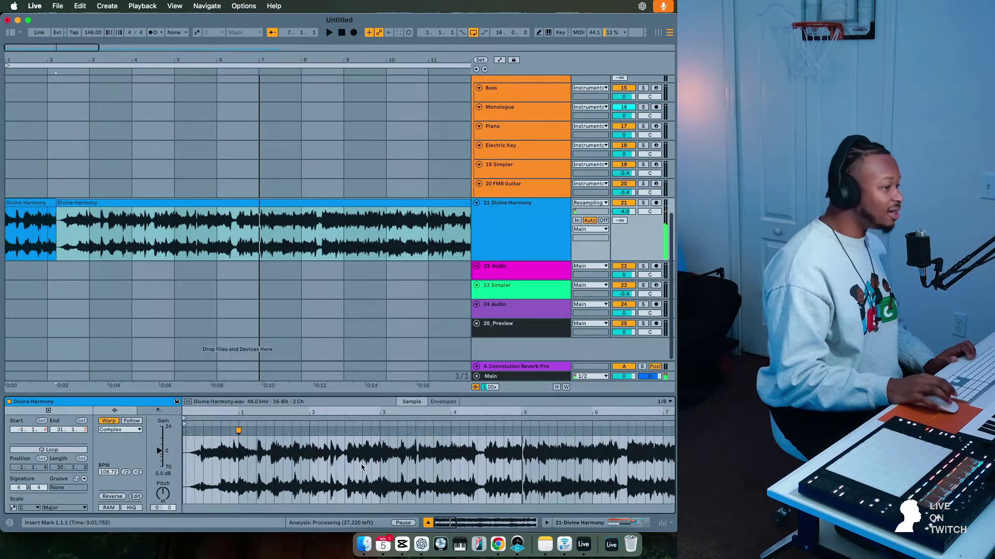
pyautogui.hscroll(5, 361, 467)
pyautogui.click(363, 430)
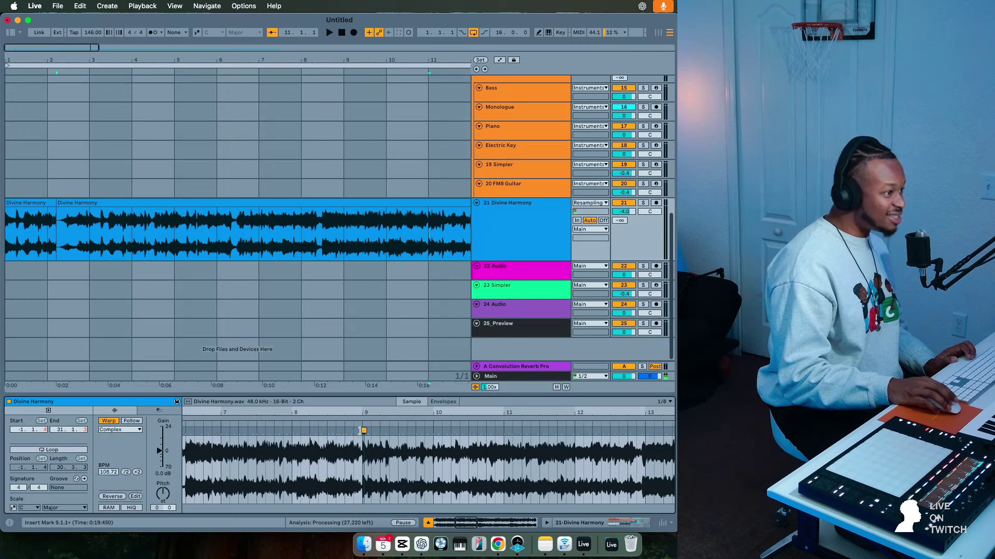
pyautogui.hscroll(-3, 378, 456)
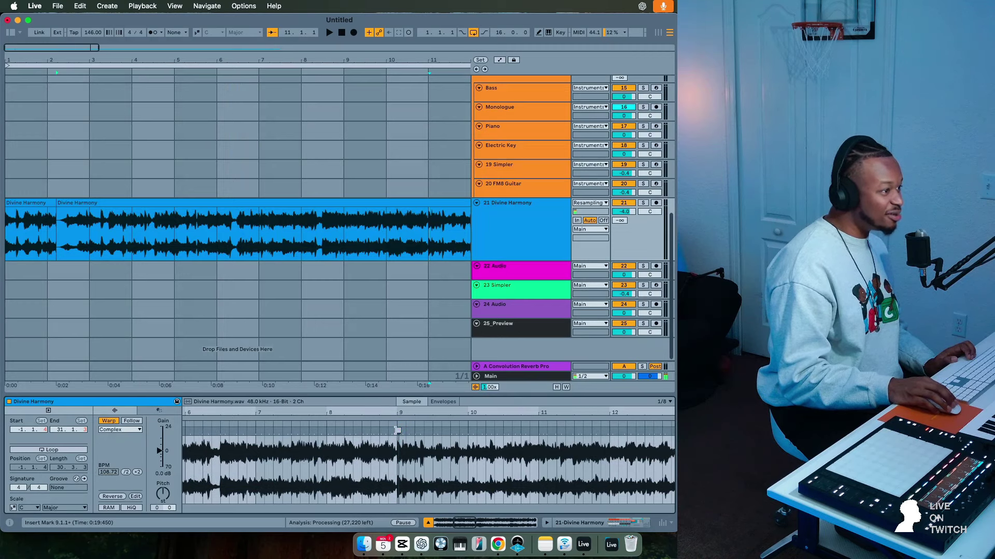
pyautogui.moveTo(454, 524); pyautogui.dragTo(455, 542)
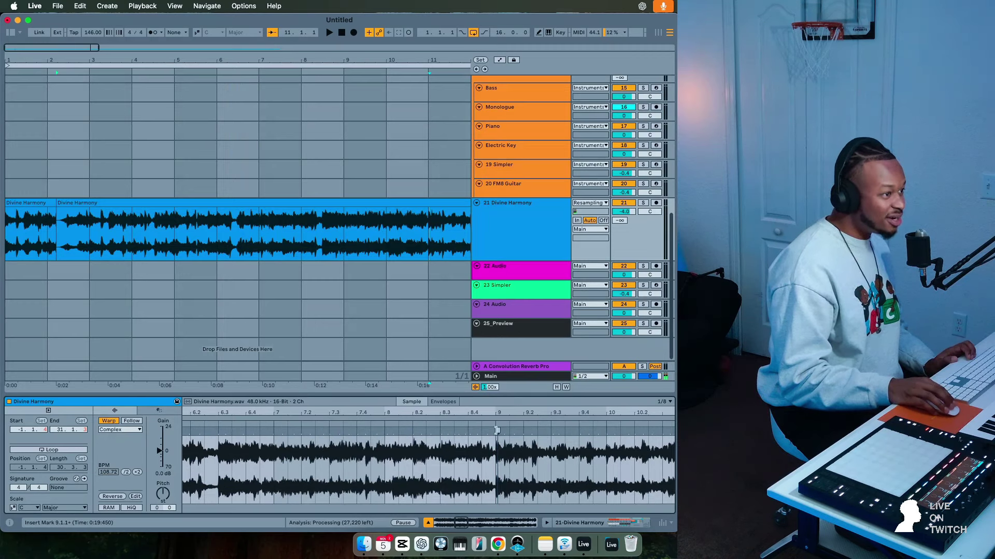
pyautogui.moveTo(497, 431); pyautogui.dragTo(496, 431)
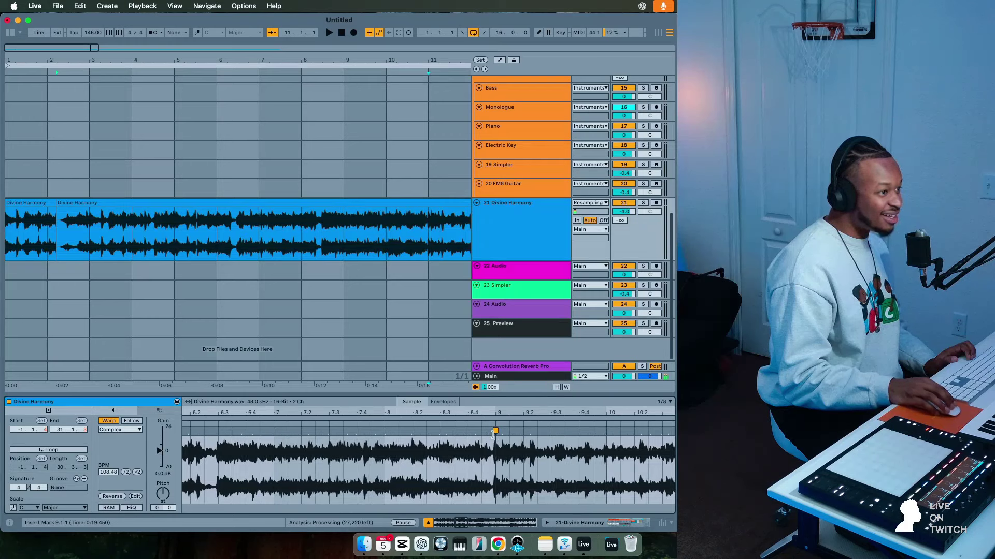
# Add warp markers earlier in the Divine Harmony sample, aligning the transients to 3.3.1 and bar 5.
pyautogui.hscroll(-6, 493, 438)
pyautogui.hscroll(-12, 493, 439)
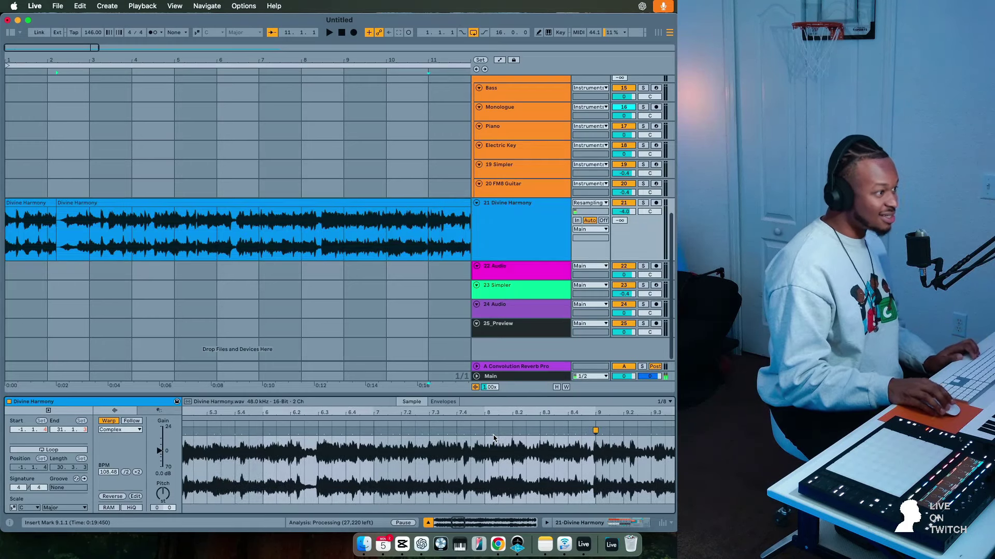
pyautogui.hscroll(-4, 454, 456)
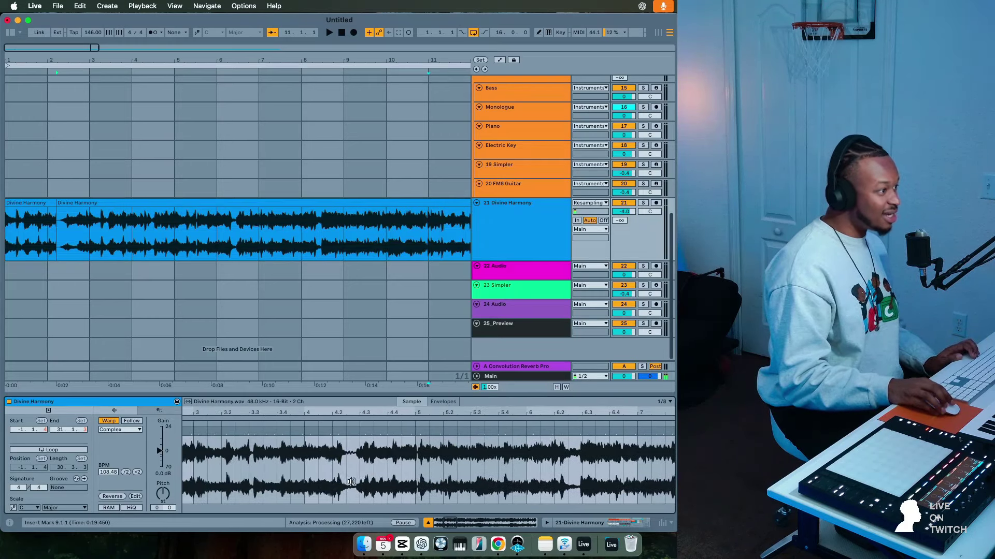
pyautogui.moveTo(266, 432); pyautogui.dragTo(262, 432)
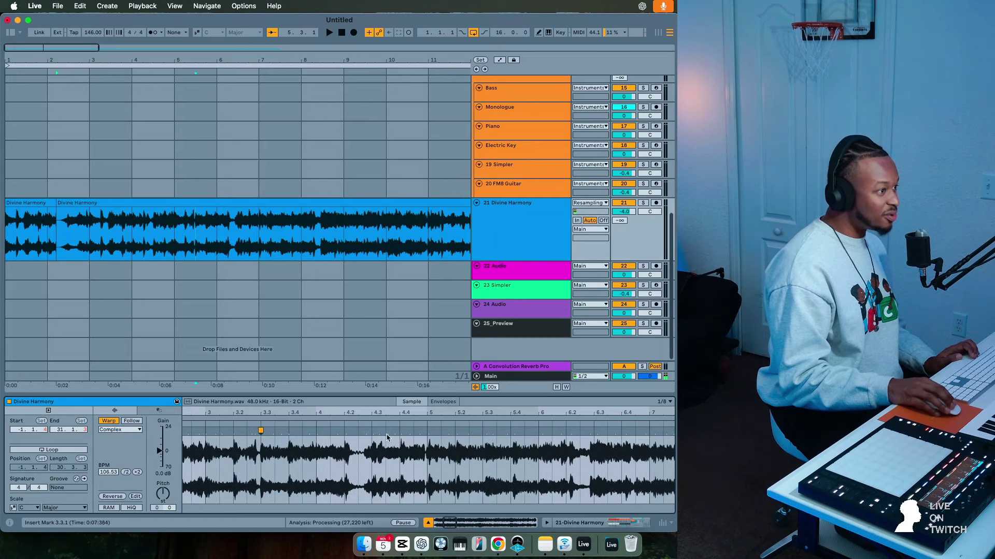
pyautogui.moveTo(430, 433); pyautogui.dragTo(427, 433)
# Replace the 3.3.1 warp marker with one that aligns the transient to 3.1.1.
pyautogui.doubleClick(260, 430)
pyautogui.hscroll(-12, 262, 431)
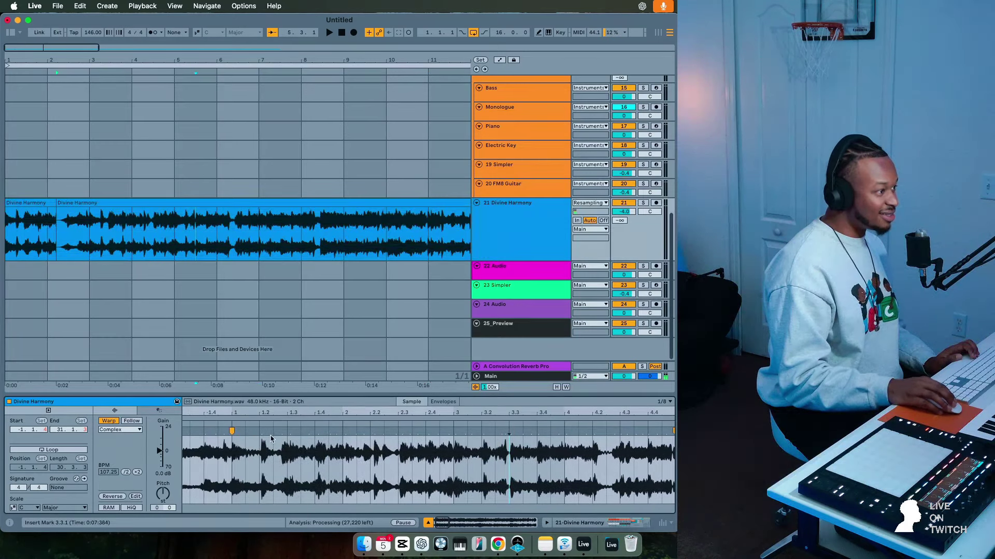
pyautogui.moveTo(455, 431); pyautogui.dragTo(453, 432)
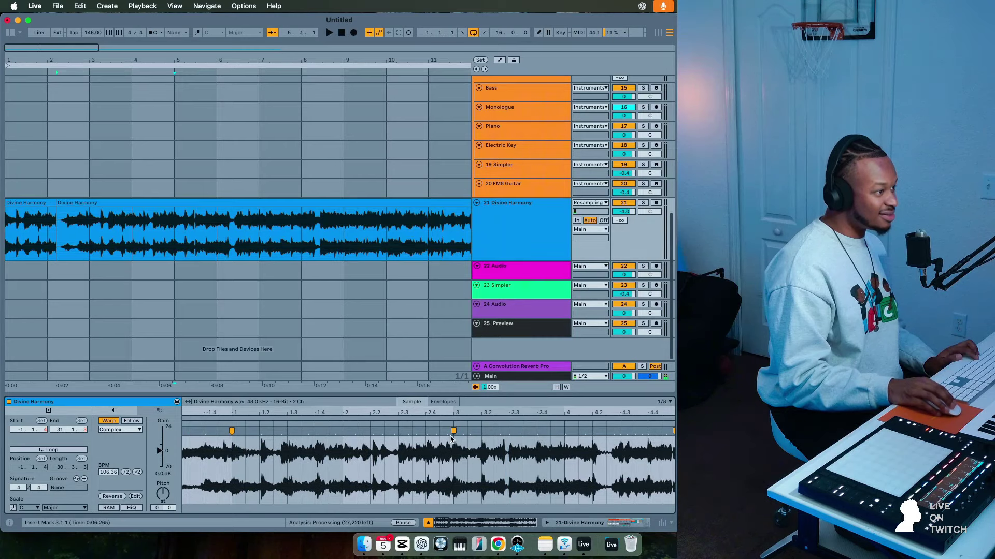
# Align the transient just after the Divine Harmony sample's first beat to 1.2.1 with a warp marker and play the clip.
pyautogui.moveTo(262, 431); pyautogui.dragTo(259, 433)
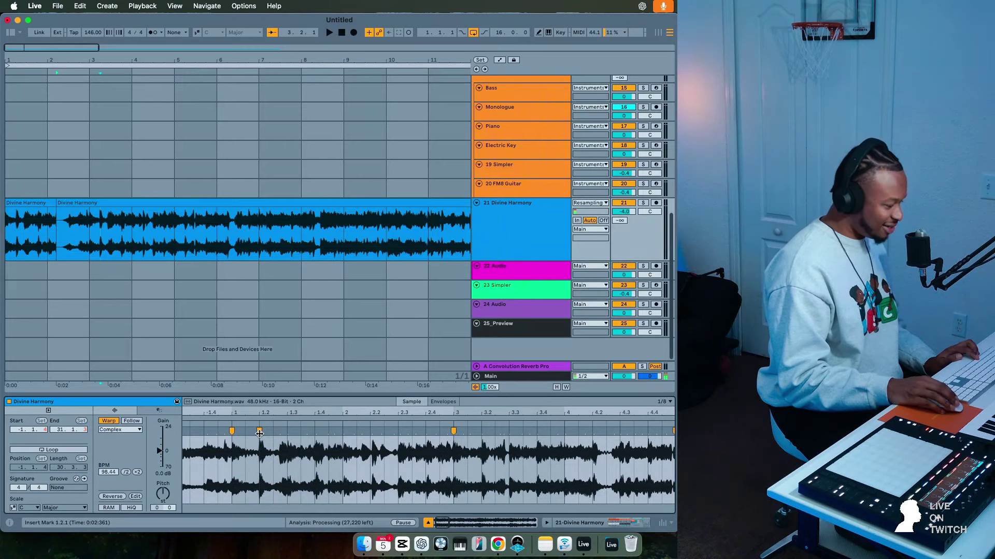
pyautogui.press('space')
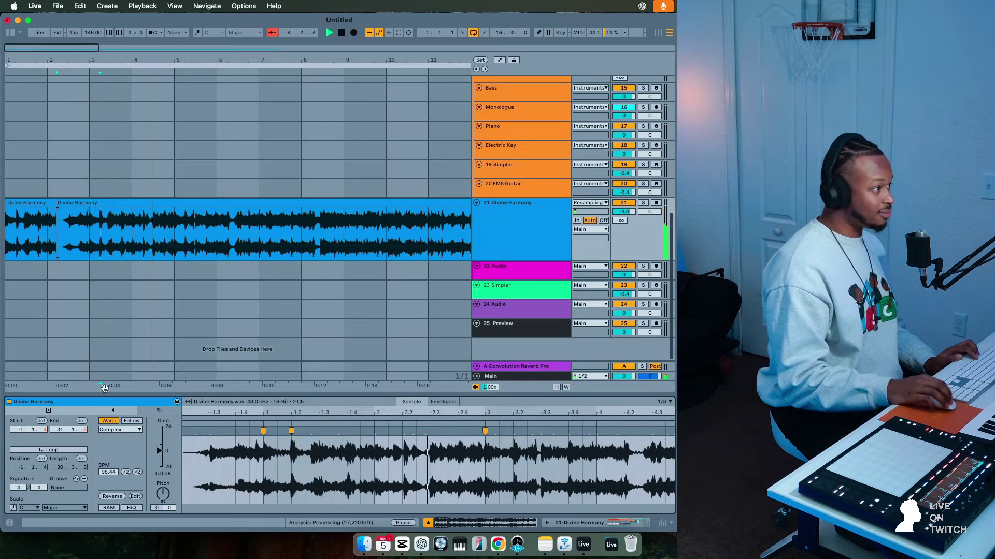
pyautogui.moveTo(91, 233); pyautogui.dragTo(377, 235)
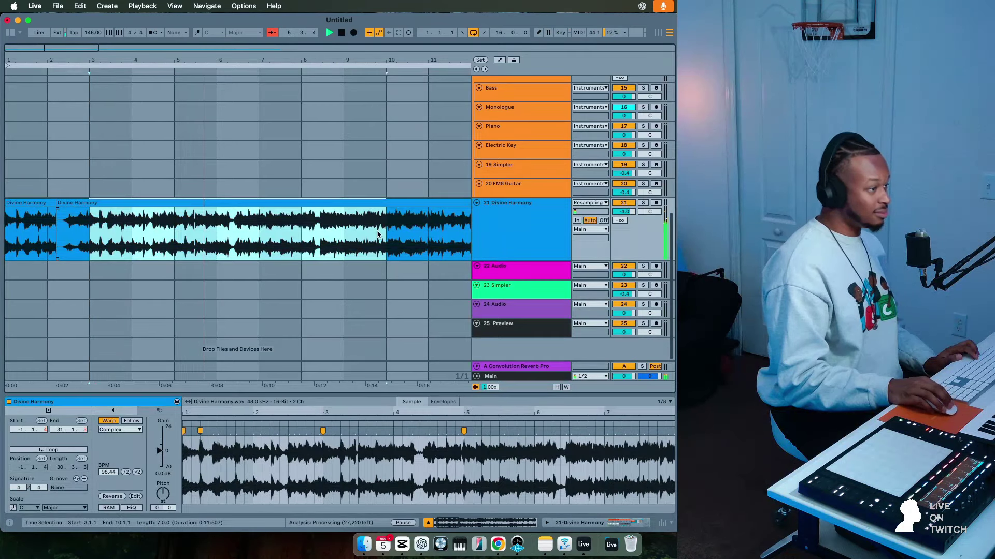
# Add warp markers that align the Divine Harmony transients to 7.1.1 and 8.1.1, and adjust the marker at 9.1.1.
pyautogui.scroll(1, 378, 234)
pyautogui.hscroll(4, 492, 456)
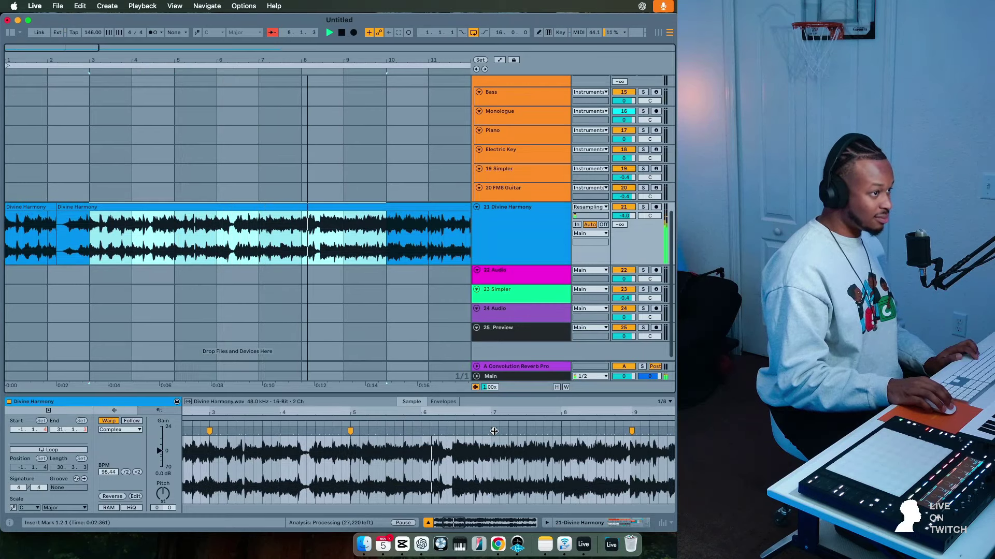
pyautogui.moveTo(494, 431); pyautogui.dragTo(488, 435)
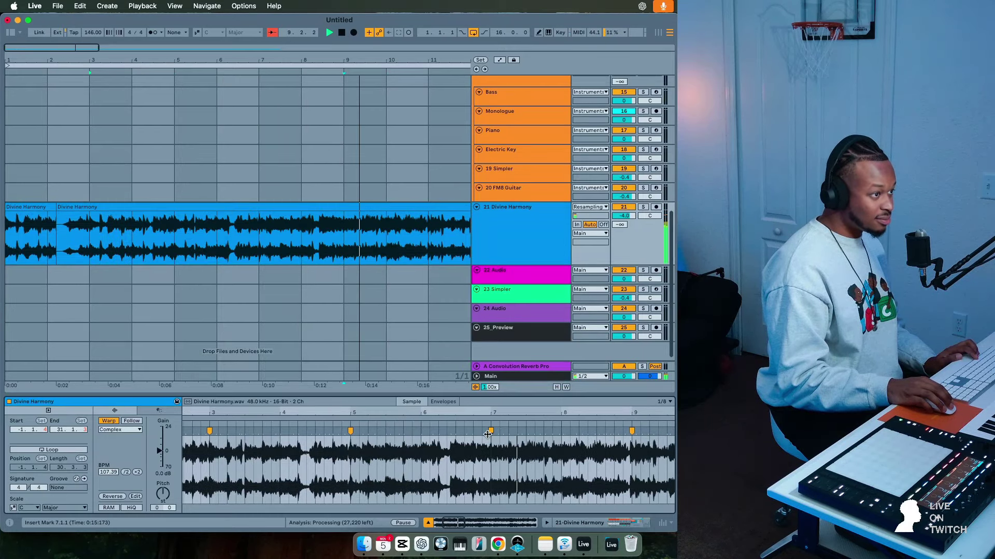
pyautogui.moveTo(564, 433); pyautogui.dragTo(561, 435)
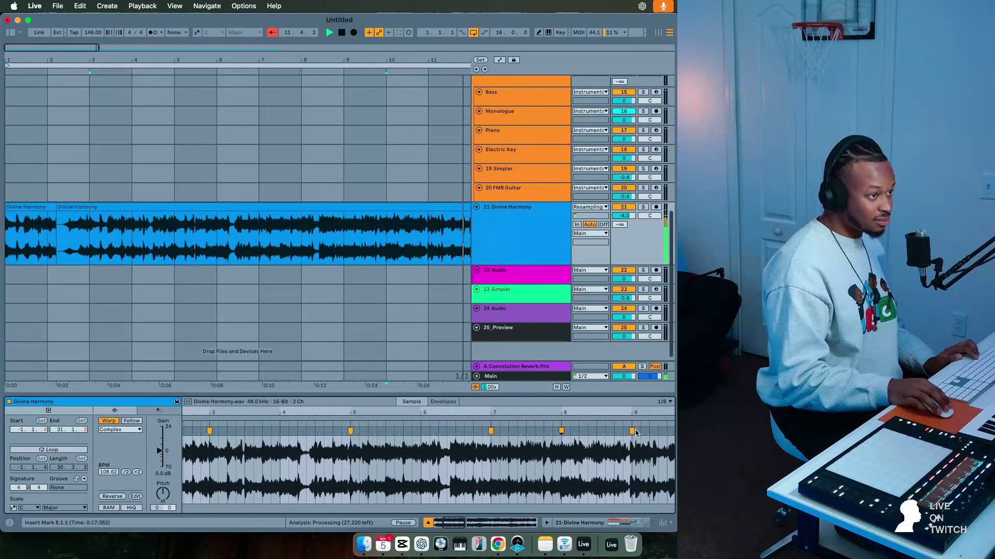
pyautogui.moveTo(636, 433); pyautogui.dragTo(631, 431)
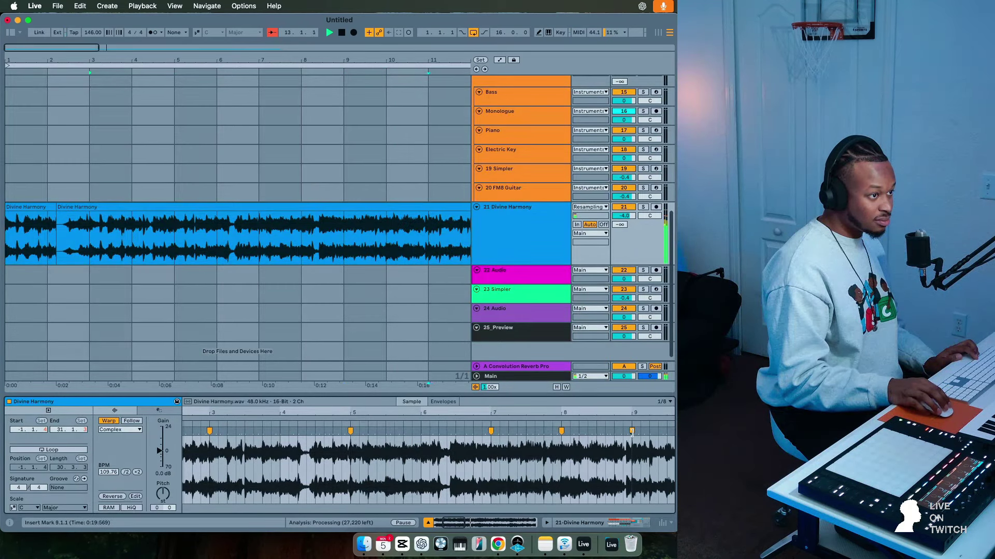
# Try the transient at 13.1.1, place a warp marker aligning the following transient to 14.1.1, and stop playback.
pyautogui.hscroll(5, 631, 432)
pyautogui.hscroll(5, 451, 435)
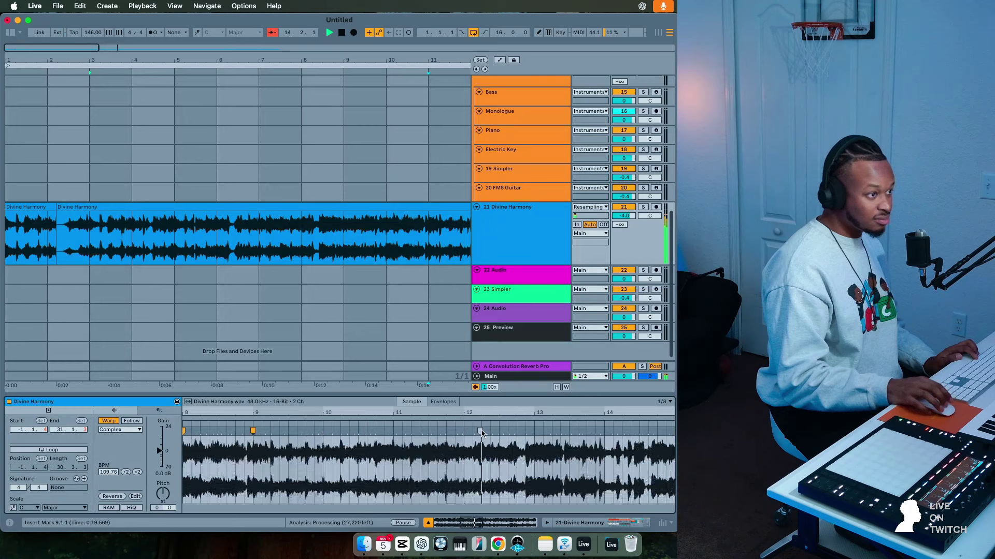
pyautogui.moveTo(511, 431); pyautogui.dragTo(513, 430)
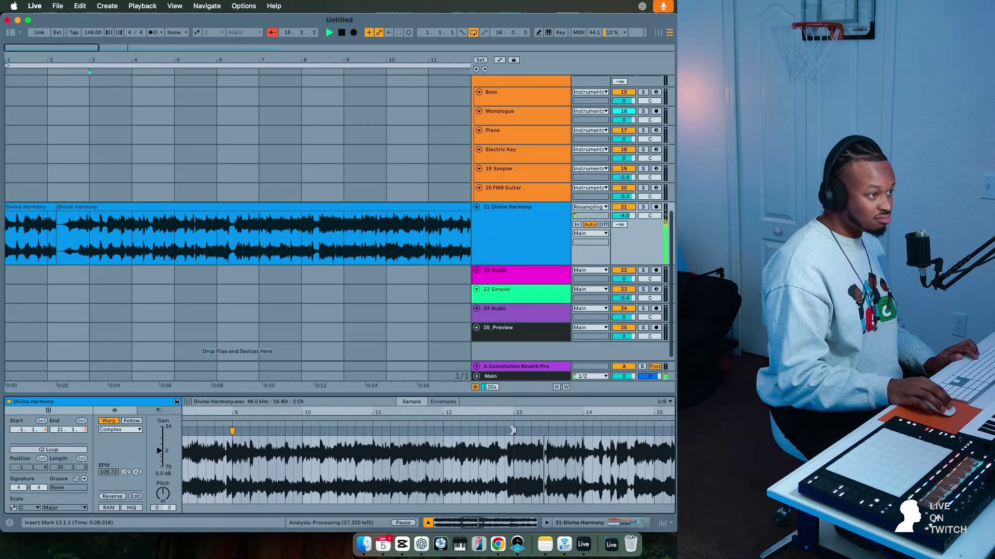
pyautogui.moveTo(582, 430); pyautogui.dragTo(583, 431)
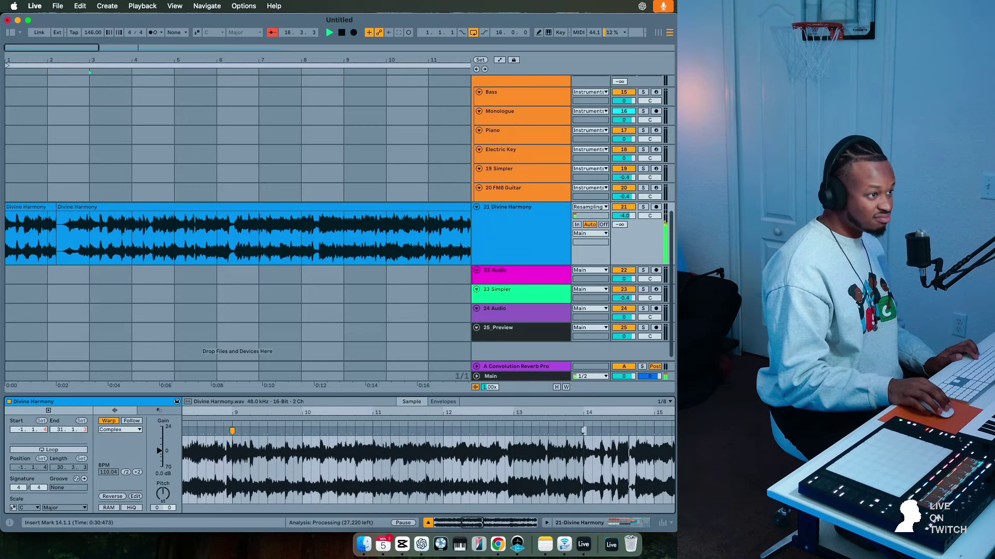
pyautogui.press('space')
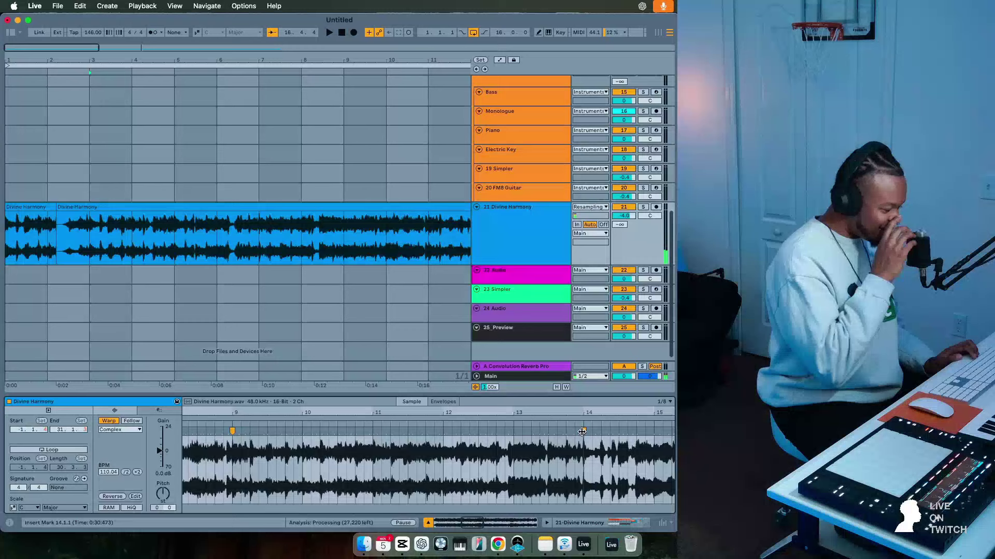
# Add a warp marker at the very end of the Divine Harmony sample and align it to 30.4.1.
pyautogui.hscroll(10, 575, 438)
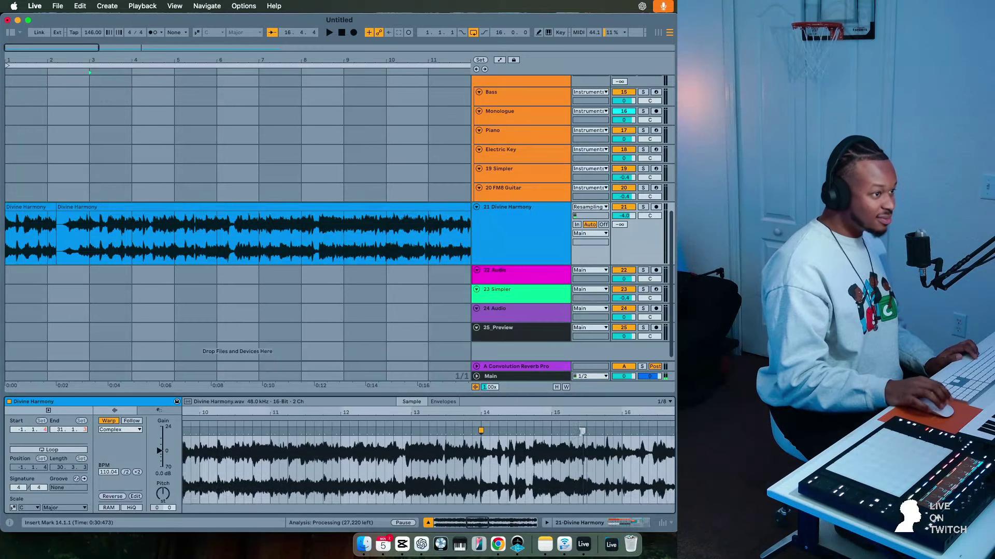
pyautogui.hscroll(12, 573, 438)
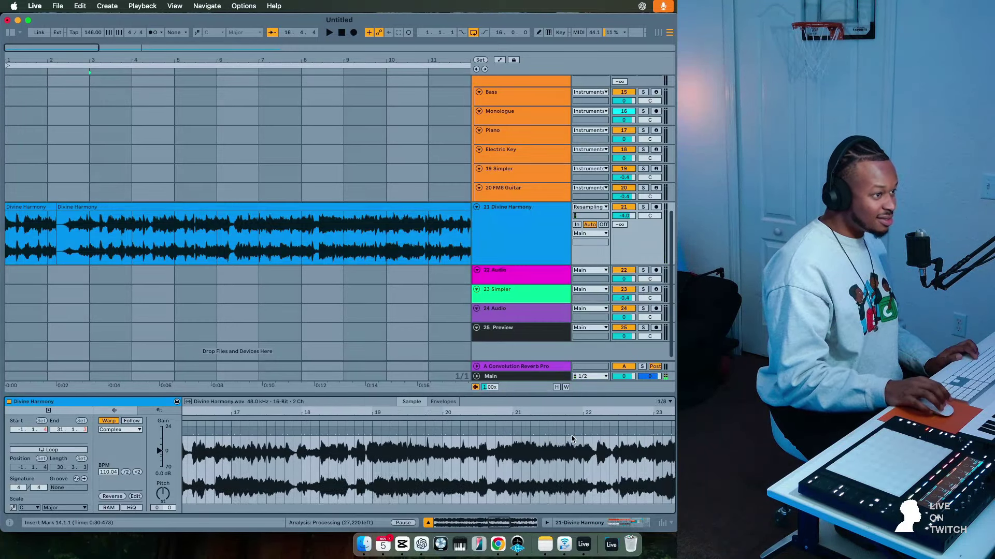
pyautogui.hscroll(5, 573, 438)
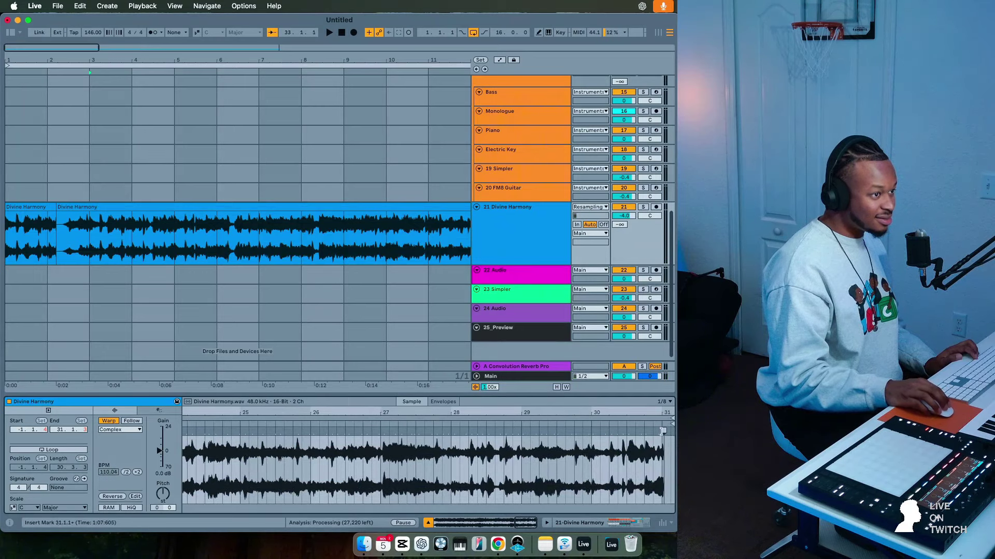
pyautogui.moveTo(663, 431)
pyautogui.mouseDown()
pyautogui.moveTo(640, 437)
pyautogui.moveTo(640, 345)
pyautogui.mouseUp()
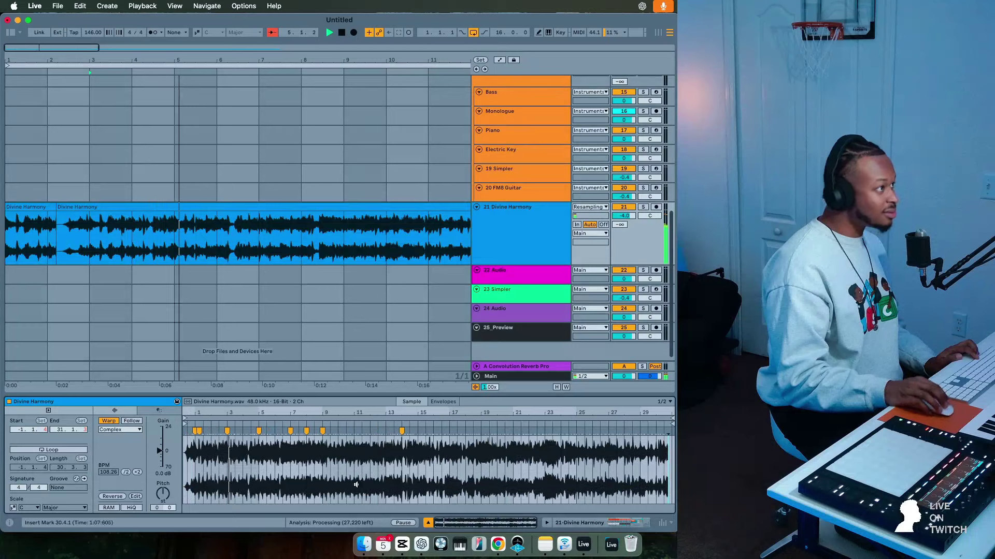
# Split the long Divine Harmony clip in the arrangement at 7.1.1 and 11.1.1.
pyautogui.moveTo(91, 233); pyautogui.dragTo(259, 228)
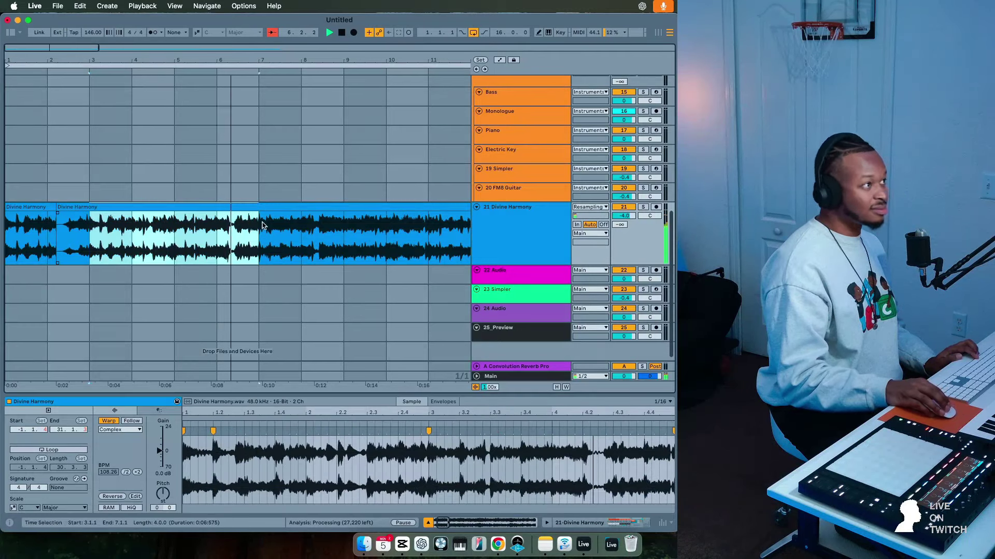
pyautogui.click(261, 226)
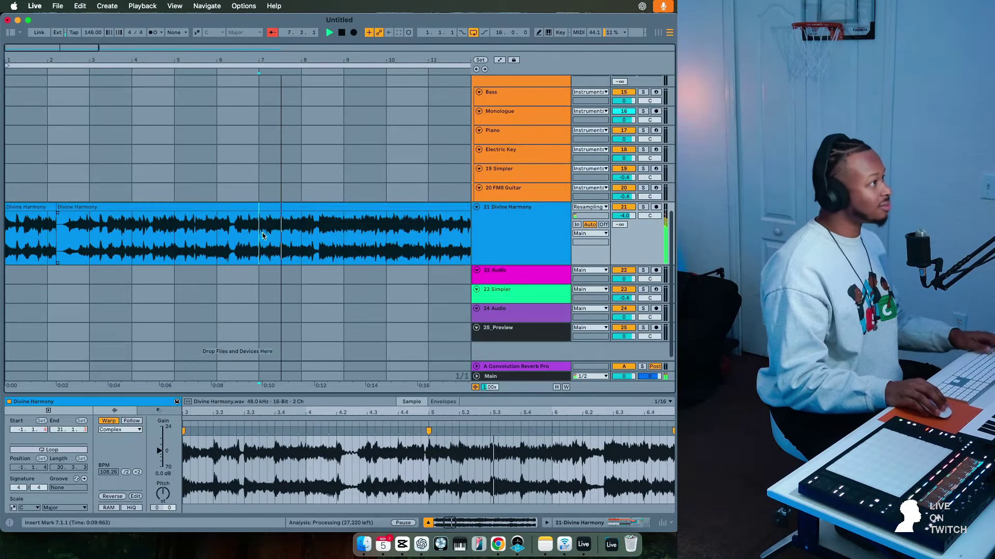
pyautogui.moveTo(82, 60); pyautogui.dragTo(82, 46)
pyautogui.press('super+e')
pyautogui.click(199, 235)
pyautogui.press('super+e')
# Select the Divine Harmony section from 3.1.1 to 11.1.1 and audition it from bars 5 and 7.
pyautogui.moveTo(199, 234); pyautogui.dragTo(46, 234)
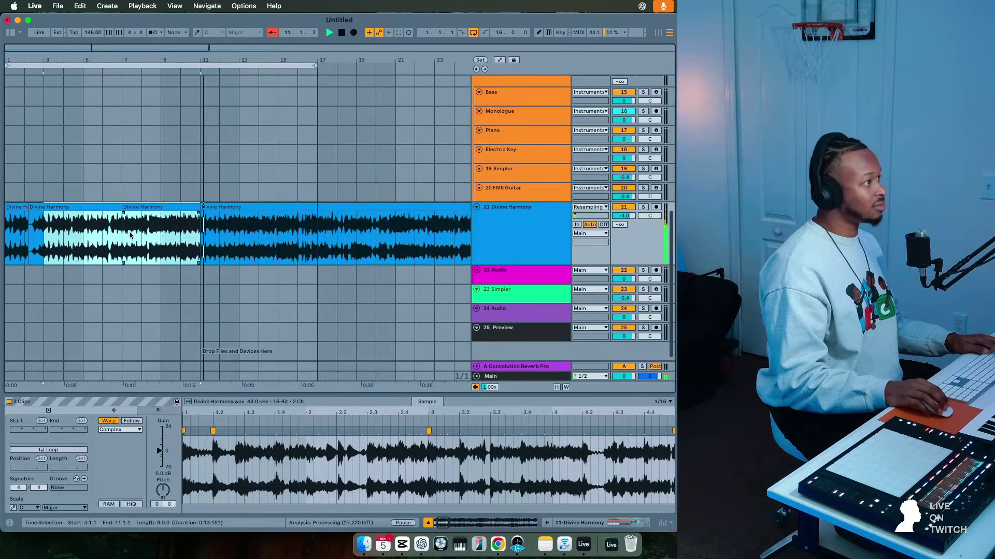
pyautogui.click(162, 238)
pyautogui.press('Left')
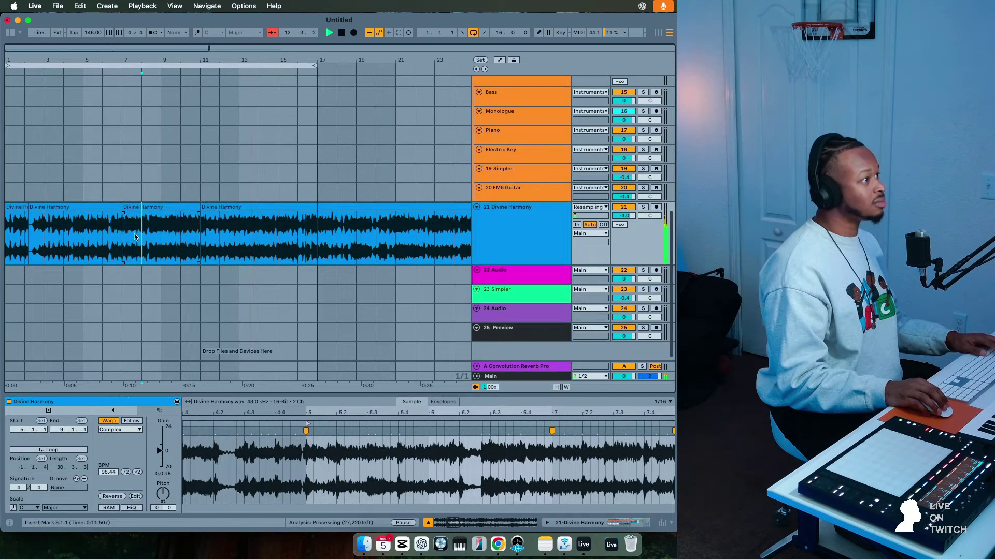
pyautogui.click(97, 237)
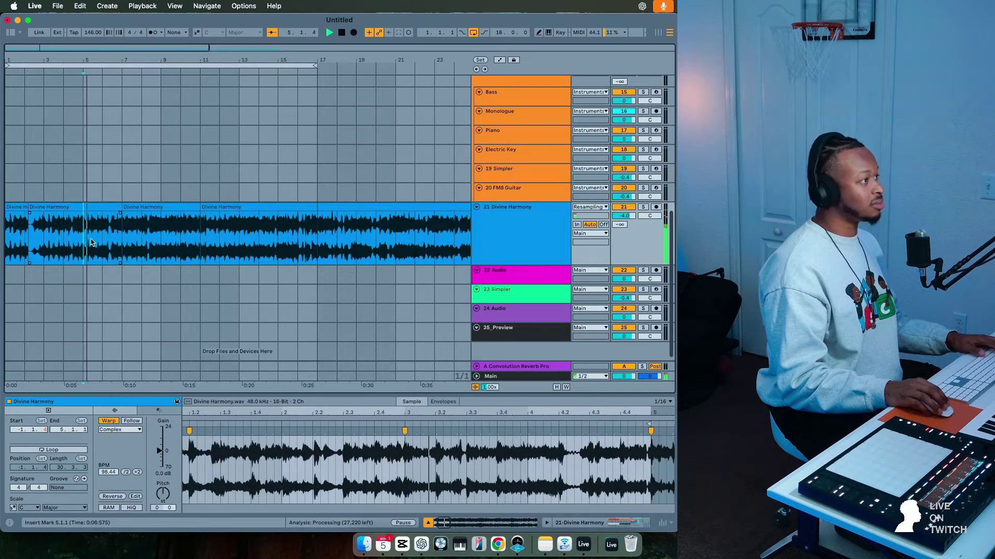
pyautogui.click(123, 235)
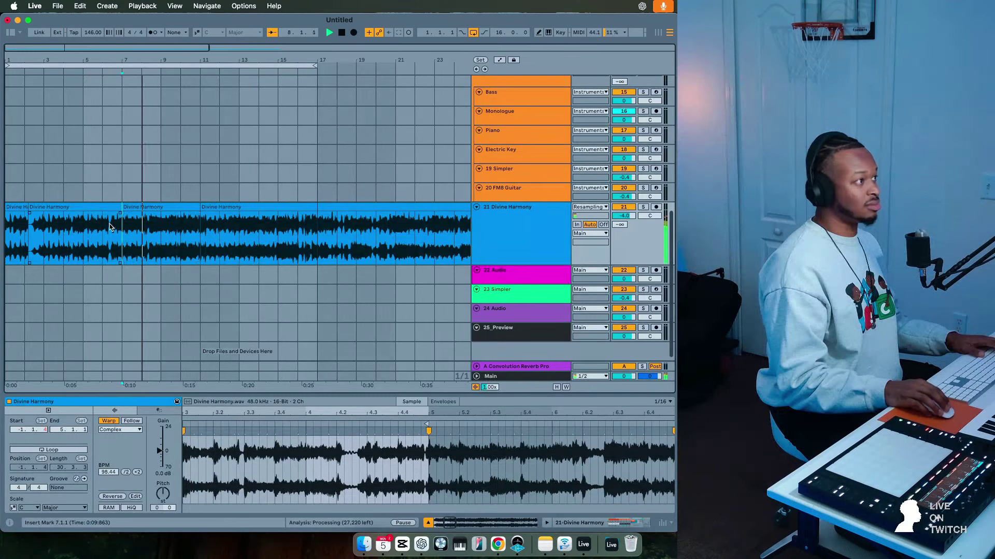
# Duplicate the Divine Harmony clip at bars 7 to 11 to start at 13.1.1.
pyautogui.click(154, 209)
pyautogui.moveTo(154, 209); pyautogui.dragTo(275, 221)
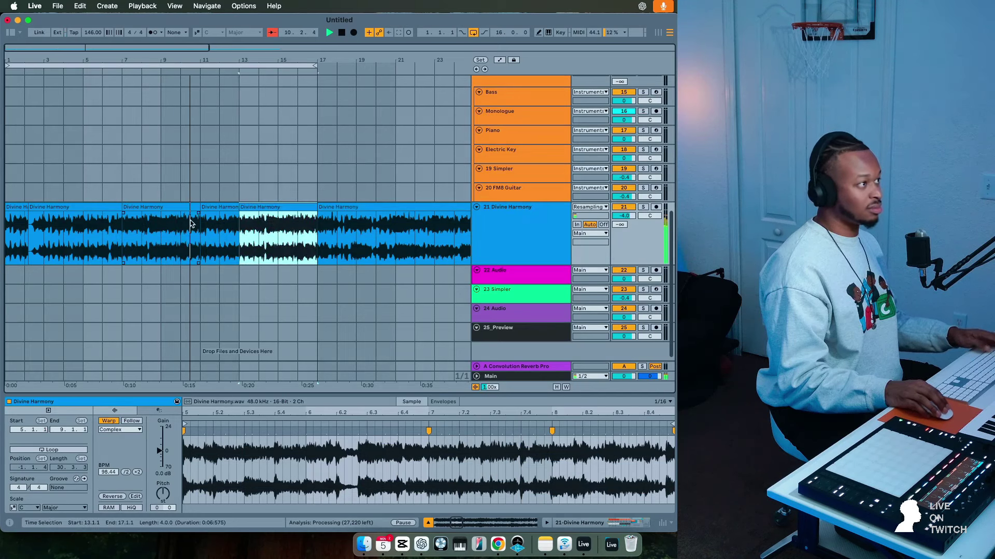
pyautogui.click(213, 207)
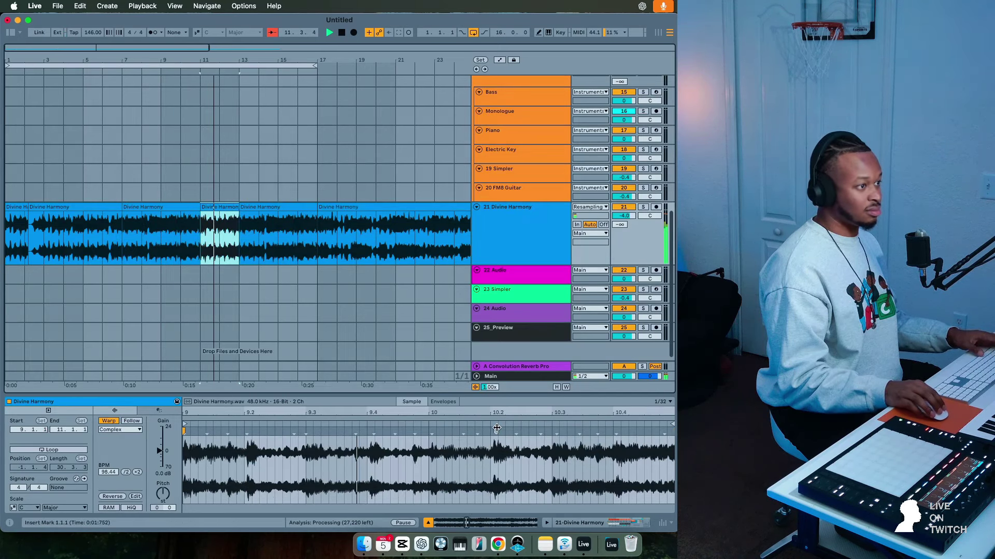
# Shift and extend the copied clip so it spans 13.1.1 to 19.1.1, and extend the arrangement loop to 19.1.1.
pyautogui.click(254, 207)
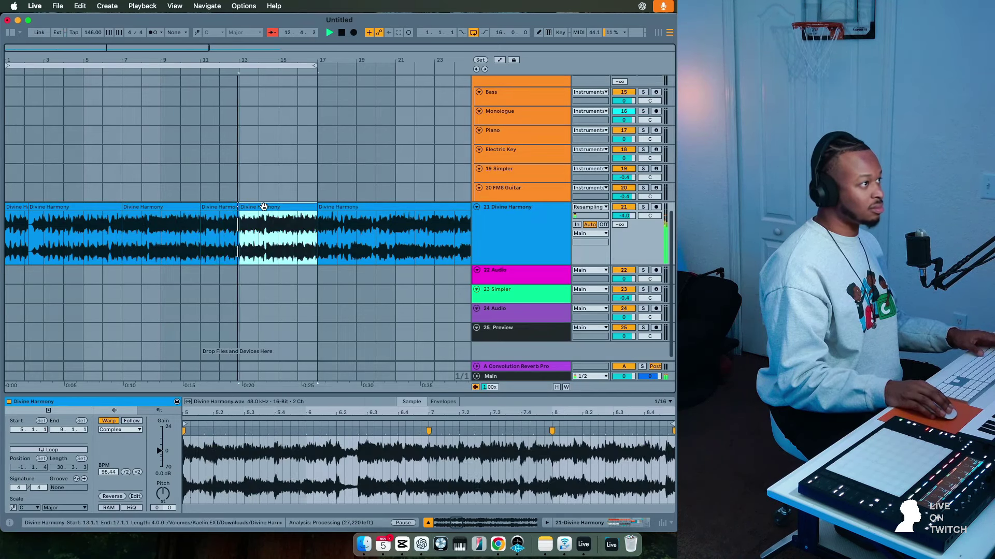
pyautogui.press('space')
pyautogui.moveTo(254, 207)
pyautogui.mouseDown()
pyautogui.moveTo(291, 209)
pyautogui.moveTo(242, 207)
pyautogui.mouseUp()
pyautogui.press('space')
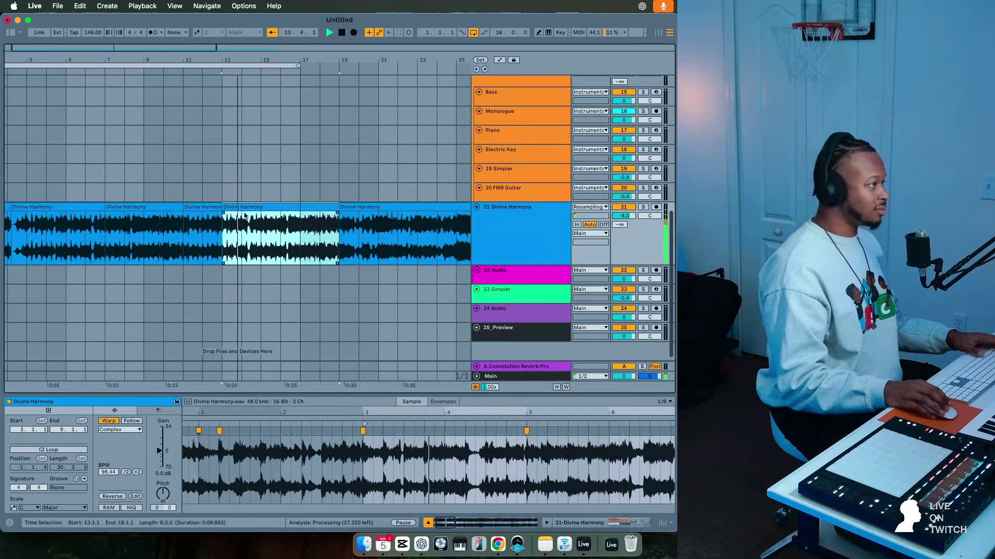
pyautogui.moveTo(286, 67); pyautogui.dragTo(324, 68)
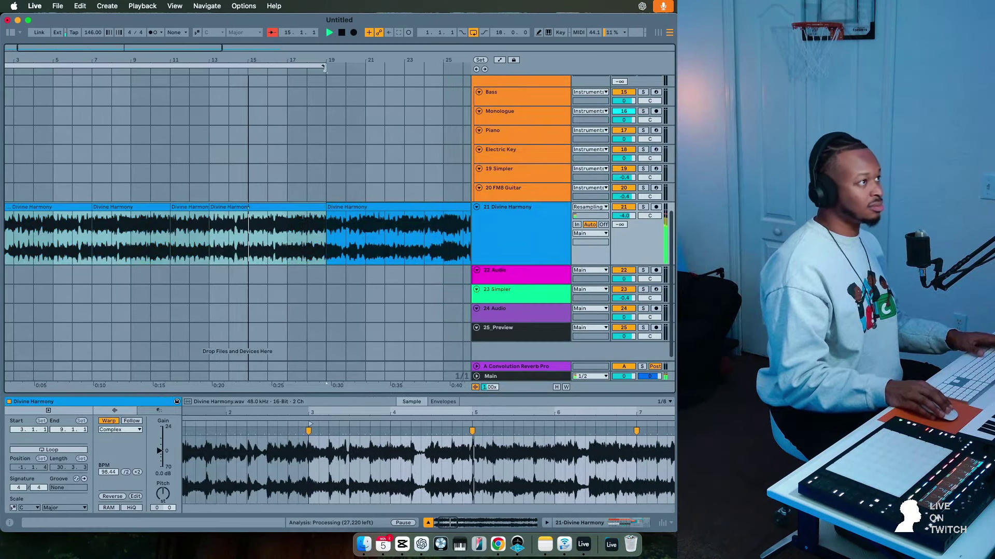
# Delete the Divine Harmony audio from 1.1.1 to 3.1.1.
pyautogui.hscroll(-2, 191, 177)
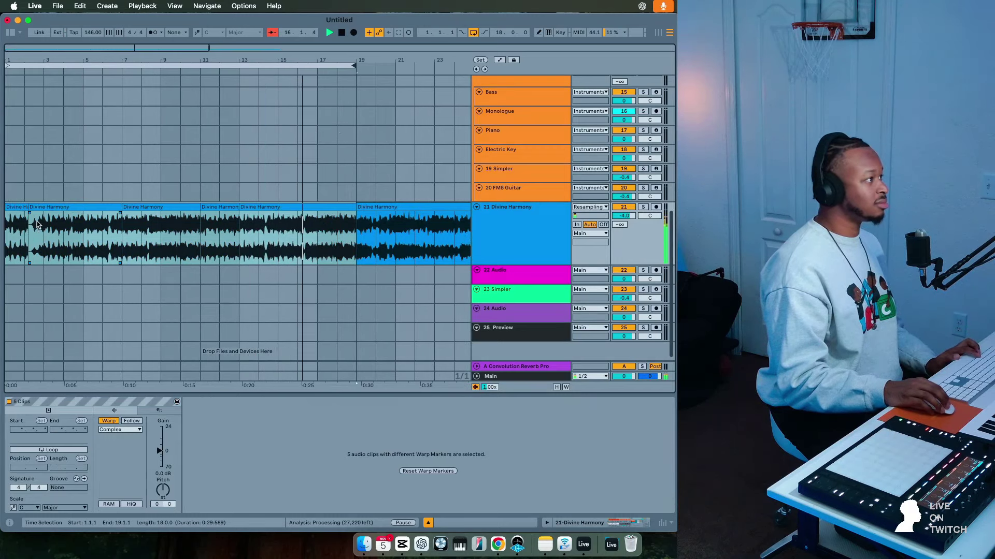
pyautogui.moveTo(39, 224); pyautogui.dragTo(11, 224)
pyautogui.press('Delete')
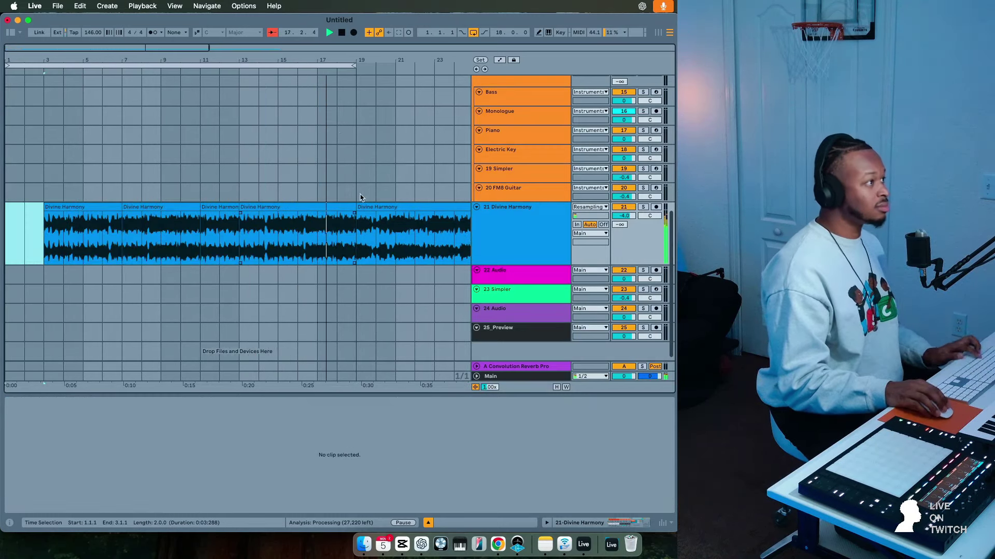
# Move the four Divine Harmony clips spanning 3.1.1 to 19.1.1 back to 1.1.1, play them, and loop 1.1.1 to 17.1.1.
pyautogui.press('space')
pyautogui.click(96, 209)
pyautogui.keyDown('shift'); pyautogui.click(327, 206); pyautogui.keyUp('shift')
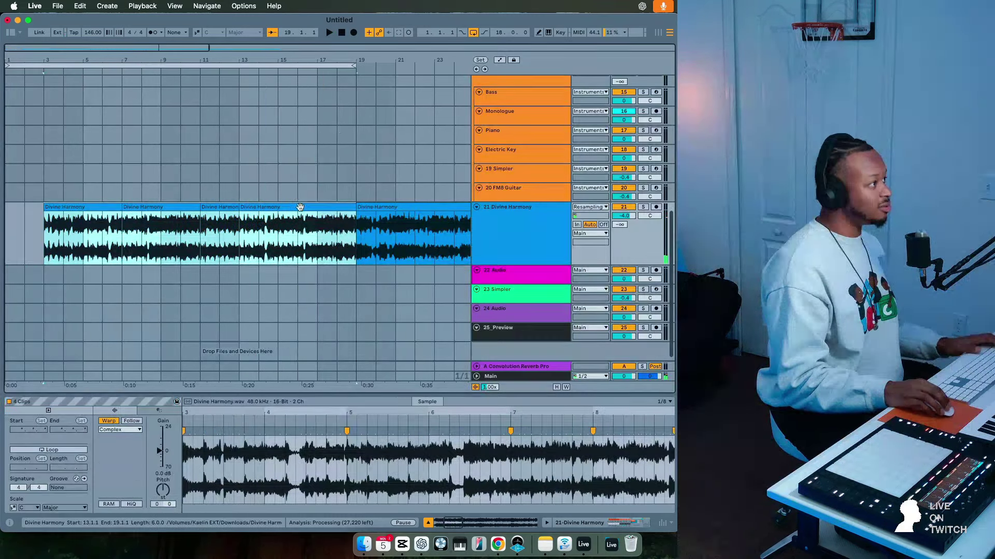
pyautogui.moveTo(327, 207); pyautogui.dragTo(218, 207)
pyautogui.press('space')
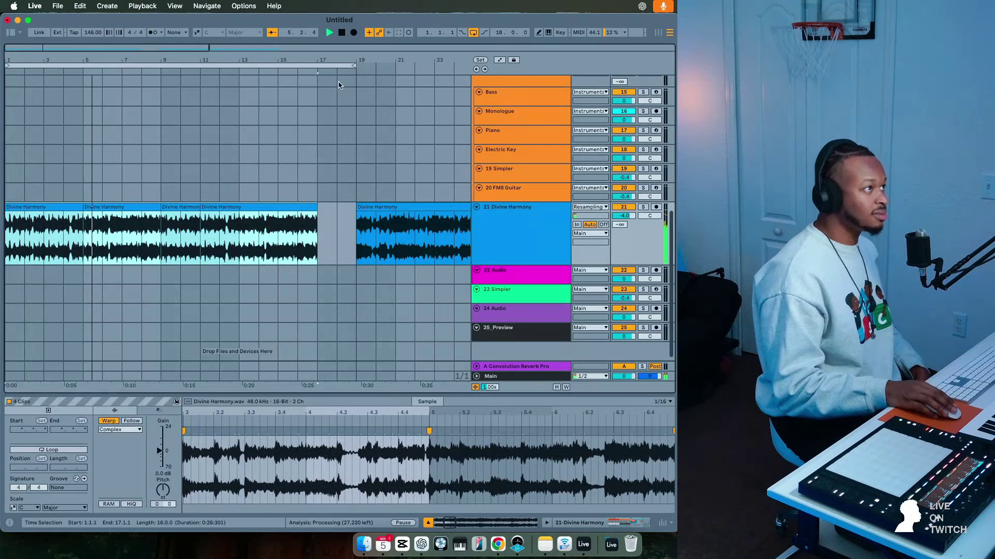
pyautogui.press('super+l')
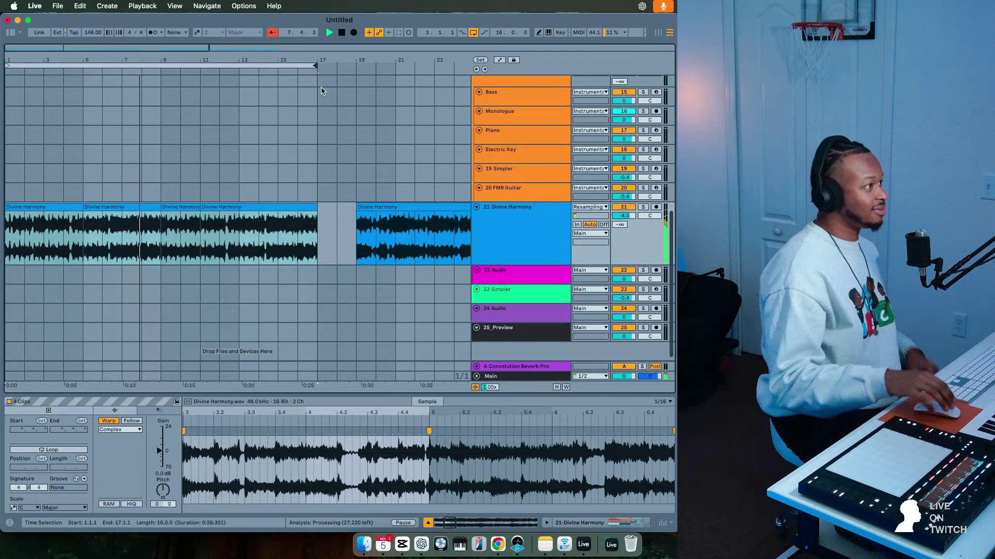
# Extend the third Divine Harmony clip's end to 12.1.1 and place the insert marker at 11.1.1.
pyautogui.click(193, 208)
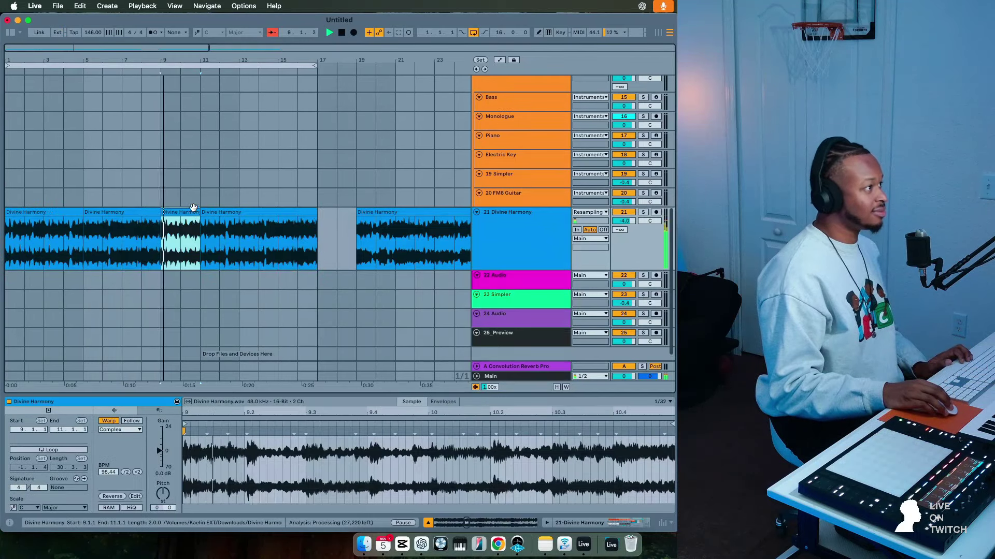
pyautogui.moveTo(200, 213); pyautogui.dragTo(220, 213)
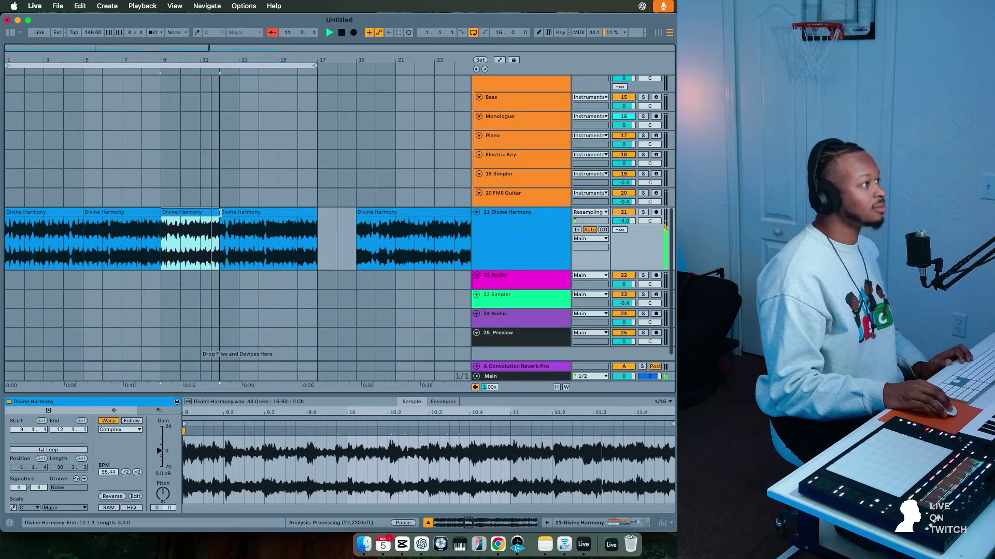
pyautogui.scroll(1, 222, 223)
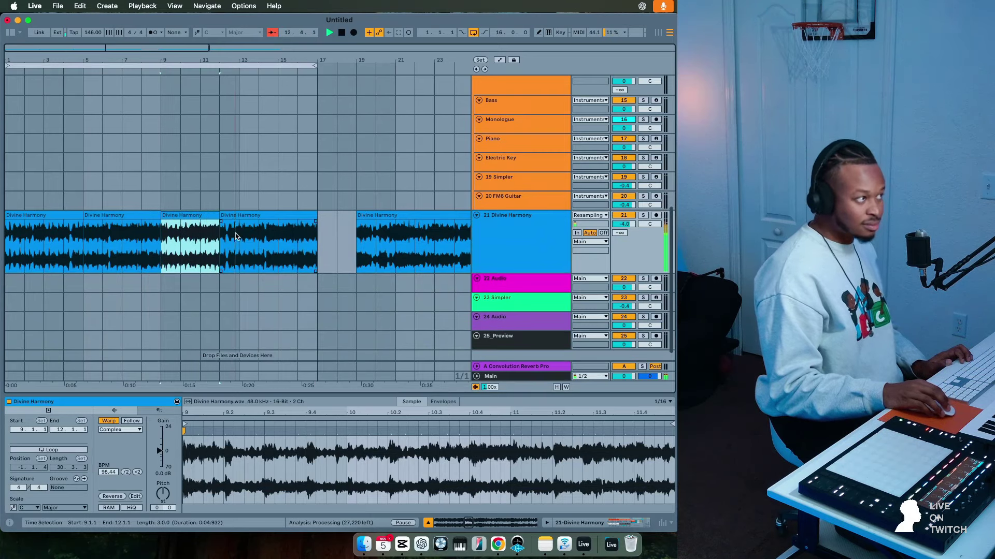
pyautogui.click(235, 235)
pyautogui.click(200, 236)
pyautogui.scroll(2, 266, 216)
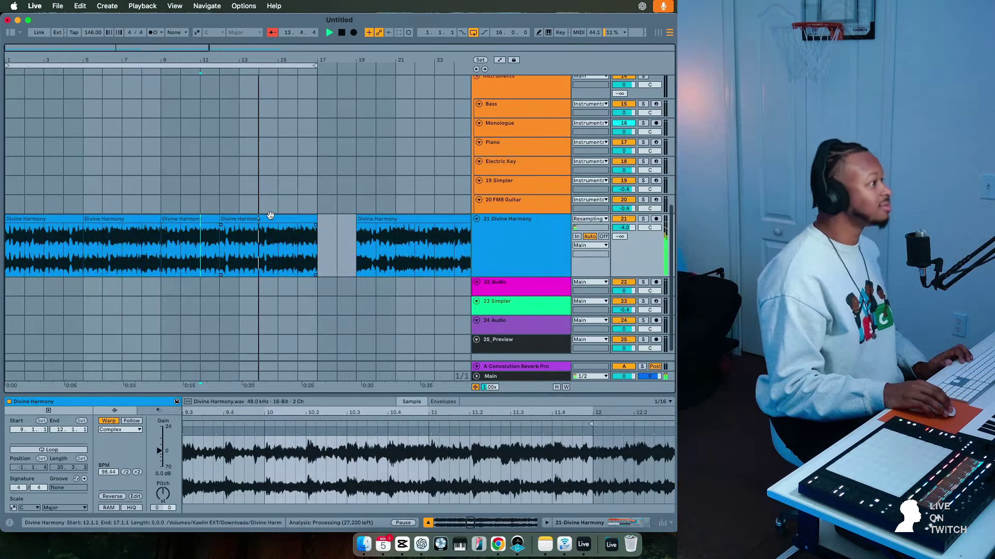
# Play the loop and insert a new audio track below the Divine Harmony track.
pyautogui.scroll(-1, 297, 216)
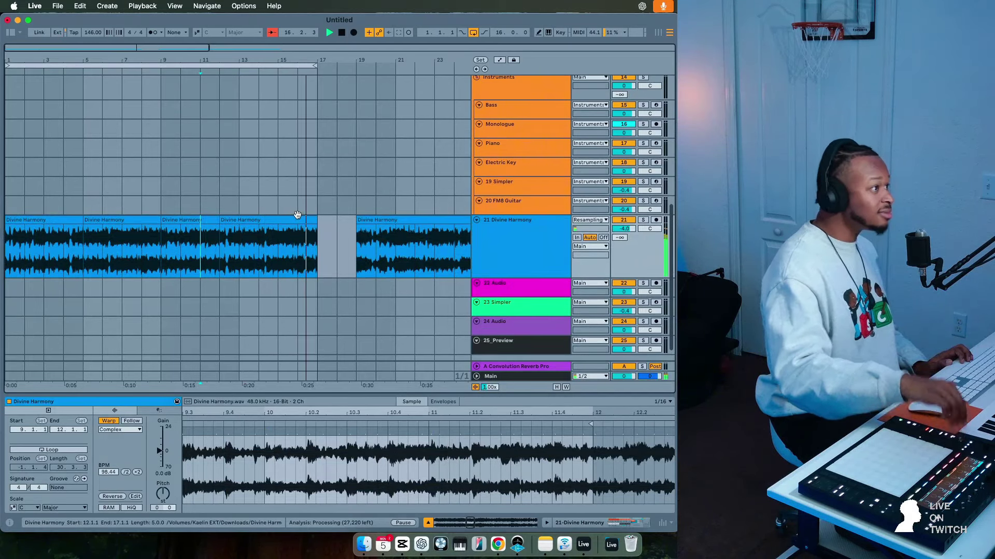
pyautogui.press('space')
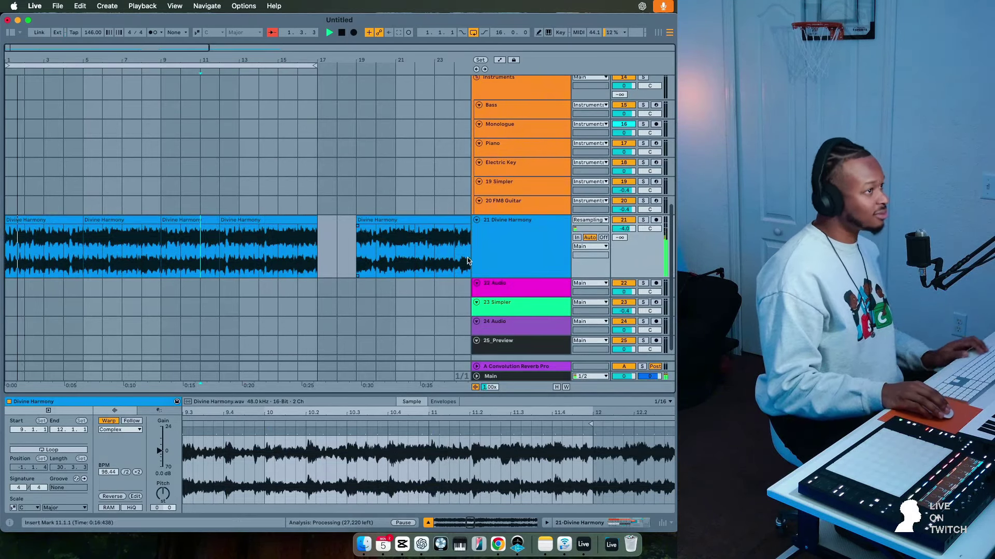
pyautogui.click(516, 264)
pyautogui.press('super+t')
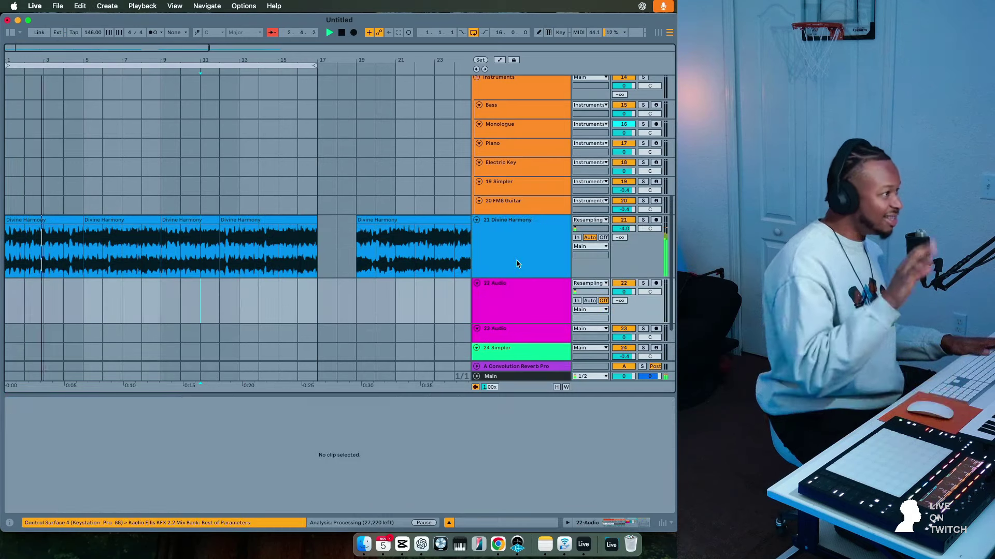
# Split the third Divine Harmony clip at 11.1.1, copy the one-bar piece to the new track, and extend the copy to 17.1.1.
pyautogui.click(202, 246)
pyautogui.press('super+e')
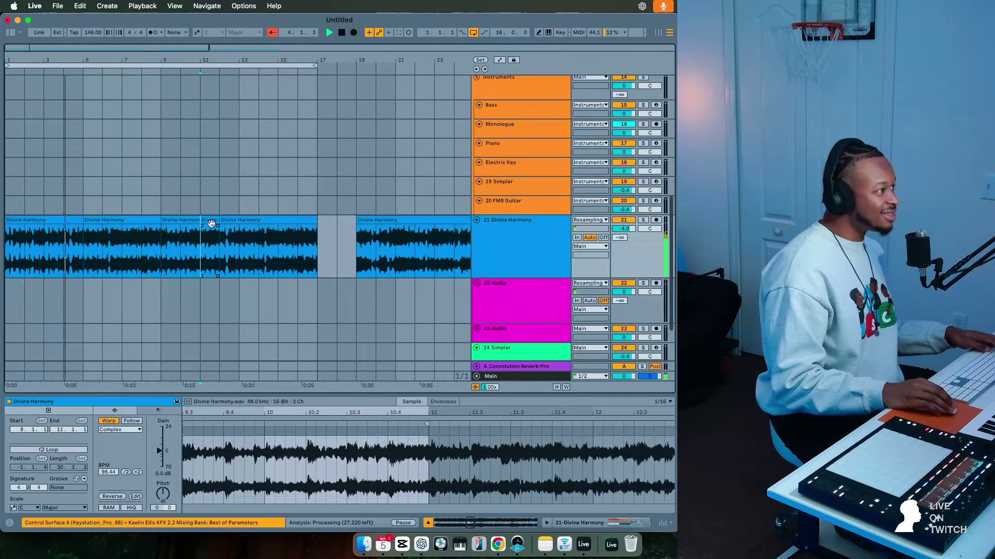
pyautogui.moveTo(211, 221); pyautogui.dragTo(316, 298)
pyautogui.click(296, 304)
pyautogui.press('space')
pyautogui.press('space')
pyautogui.press('space')
# Deactivate the Divine Harmony audio from 16.1.1 to 17.1.1 and trim the lower track's clip to that same bar.
pyautogui.moveTo(315, 250); pyautogui.dragTo(242, 258)
pyautogui.press('0')
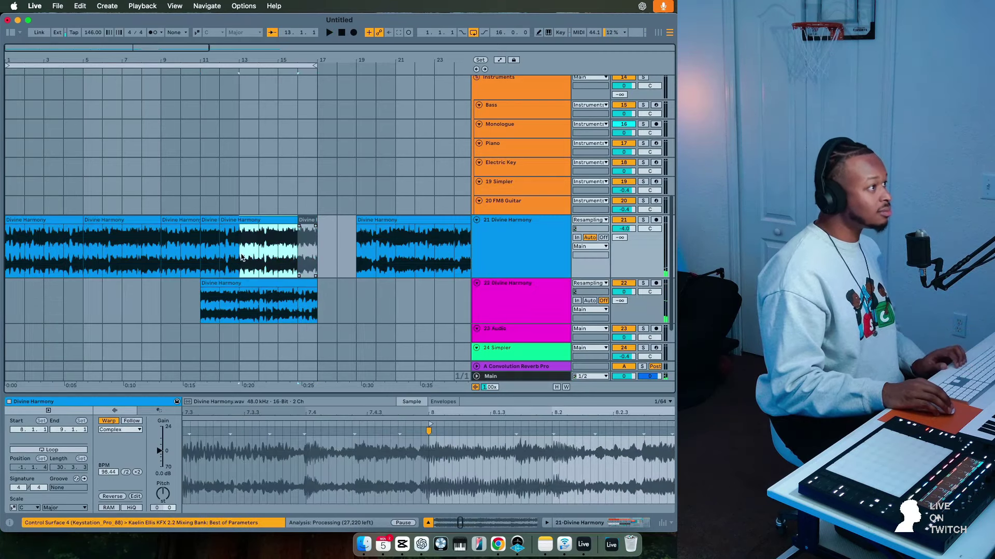
pyautogui.click(235, 268)
pyautogui.moveTo(203, 284); pyautogui.dragTo(298, 283)
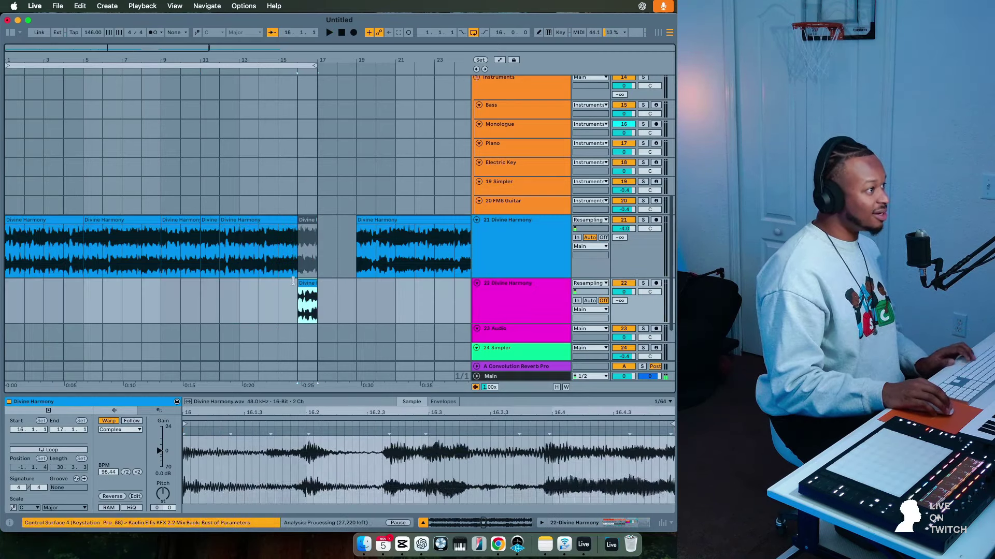
pyautogui.press('space')
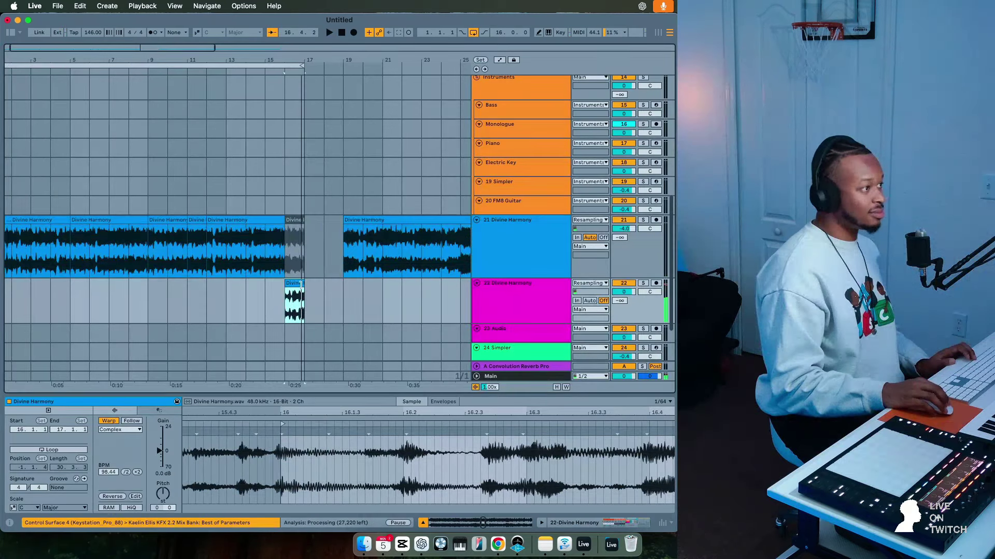
# Extend the lower track's clip back to sample position 13.1.1, place it from 16.1.1 to 20.1.1, and play it.
pyautogui.moveTo(294, 285); pyautogui.dragTo(248, 284)
pyautogui.press('space')
pyautogui.press('space')
pyautogui.press('space')
pyautogui.press('space')
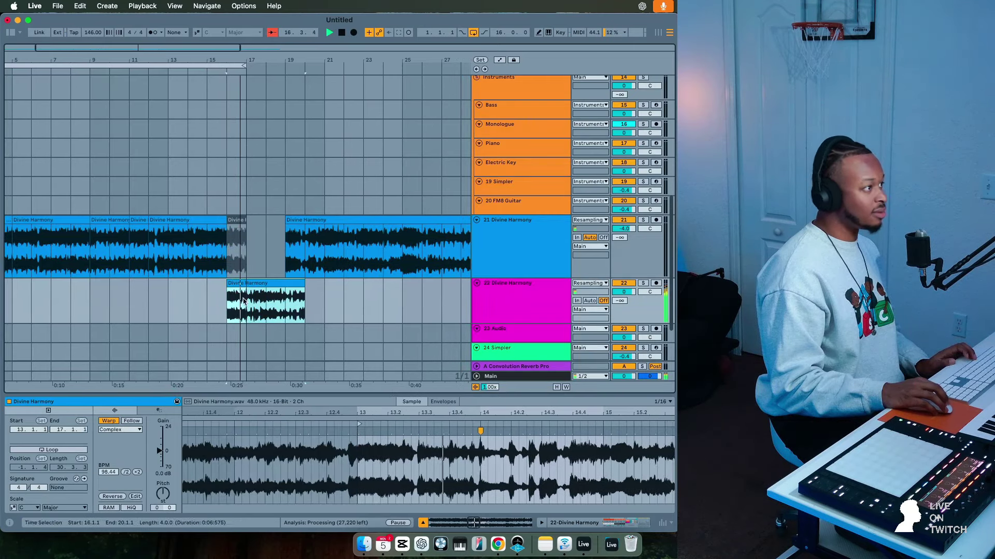
# Move the lower track's clip one bar earlier to span 15.1.1 to 19.1.1 and play it.
pyautogui.click(251, 293)
pyautogui.click(251, 283)
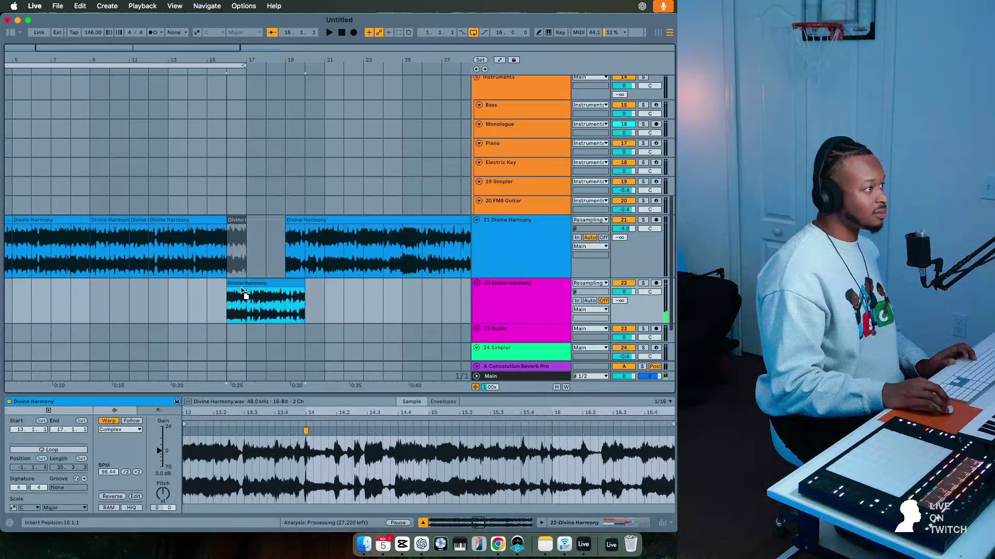
pyautogui.moveTo(243, 293); pyautogui.dragTo(229, 283)
pyautogui.press('space')
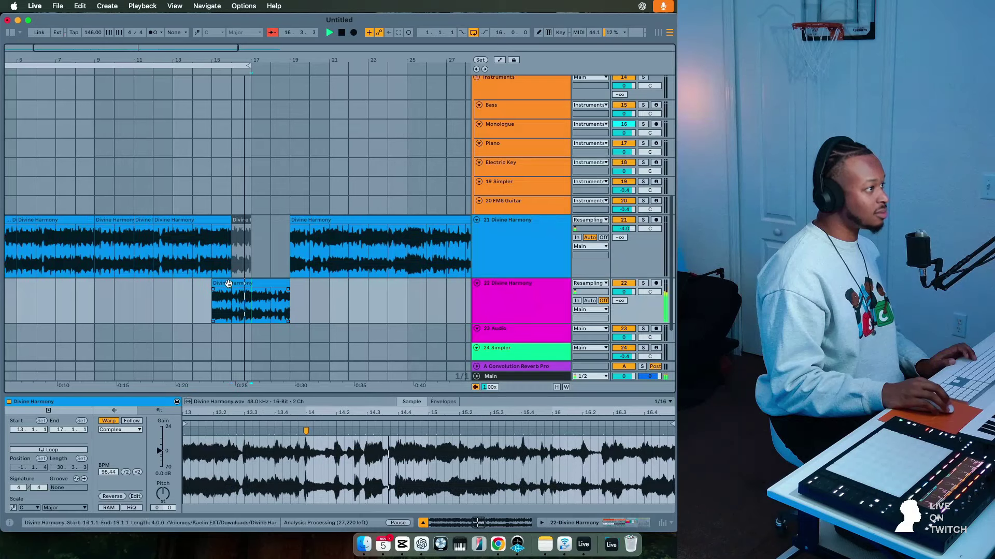
# Shorten the Divine Harmony clip starting at 12.1.1 to end at 15.1.1 and play the transition from 14.1.1.
pyautogui.click(219, 259)
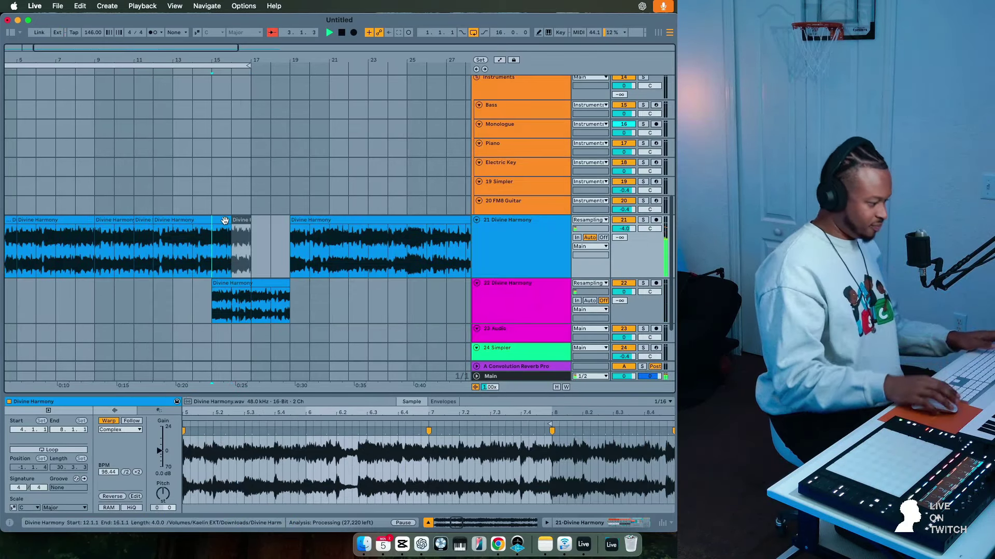
pyautogui.moveTo(226, 216); pyautogui.dragTo(219, 224)
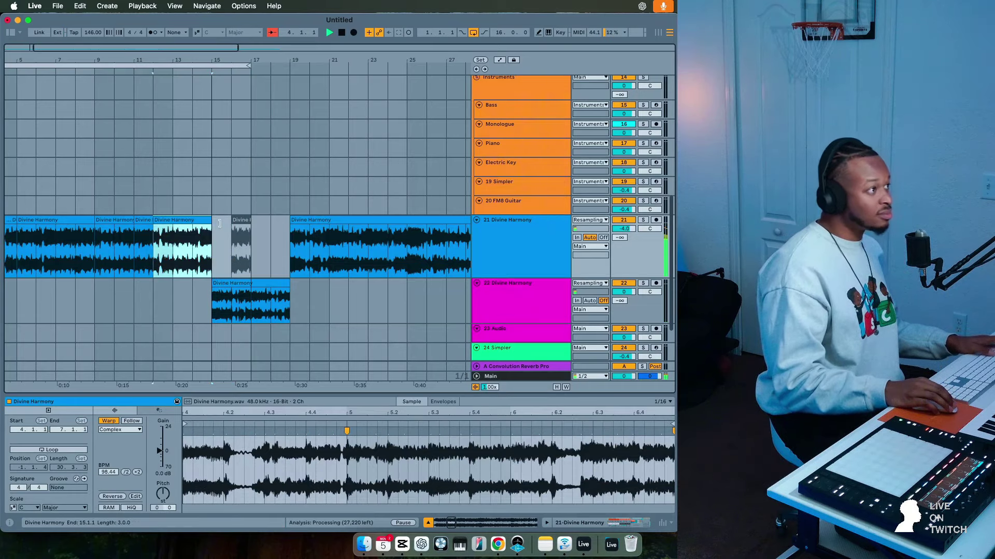
pyautogui.click(194, 250)
pyautogui.press('space')
pyautogui.press('space')
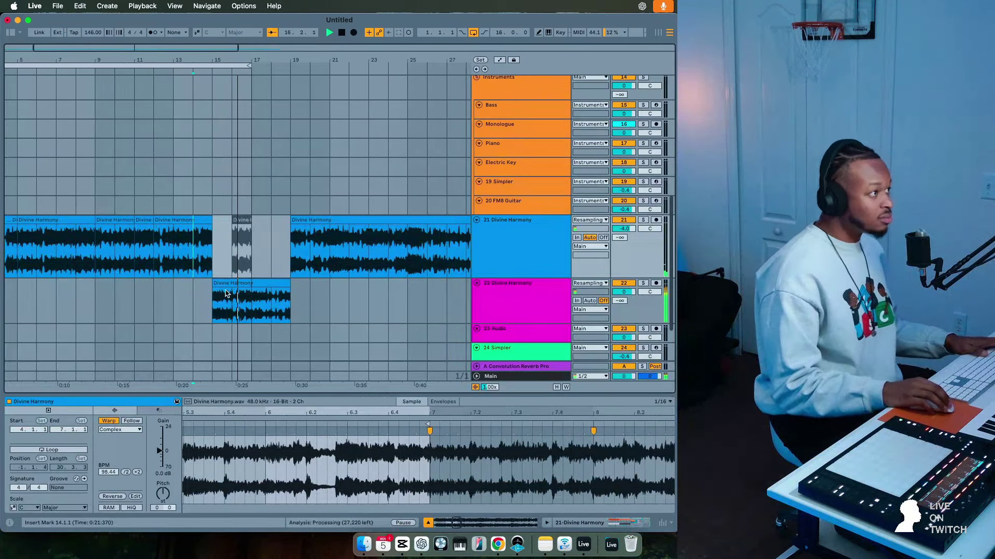
# Move the lower track's clip up onto the Divine Harmony track at 15.1.1 and play across the join.
pyautogui.click(226, 282)
pyautogui.moveTo(228, 270); pyautogui.dragTo(227, 267)
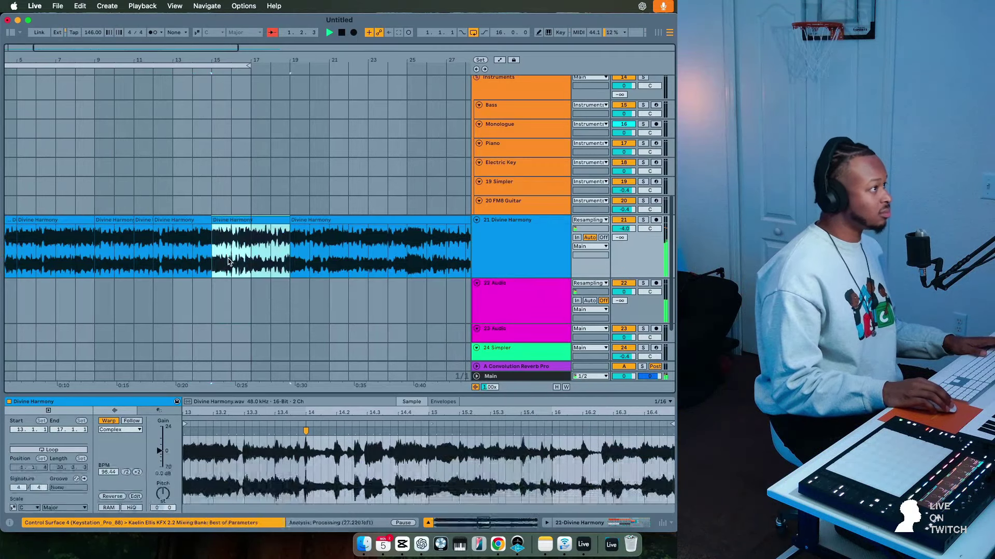
pyautogui.click(203, 259)
pyautogui.press('space')
pyautogui.press('space')
pyautogui.press('space')
pyautogui.press('+')
pyautogui.press('+')
pyautogui.press('+')
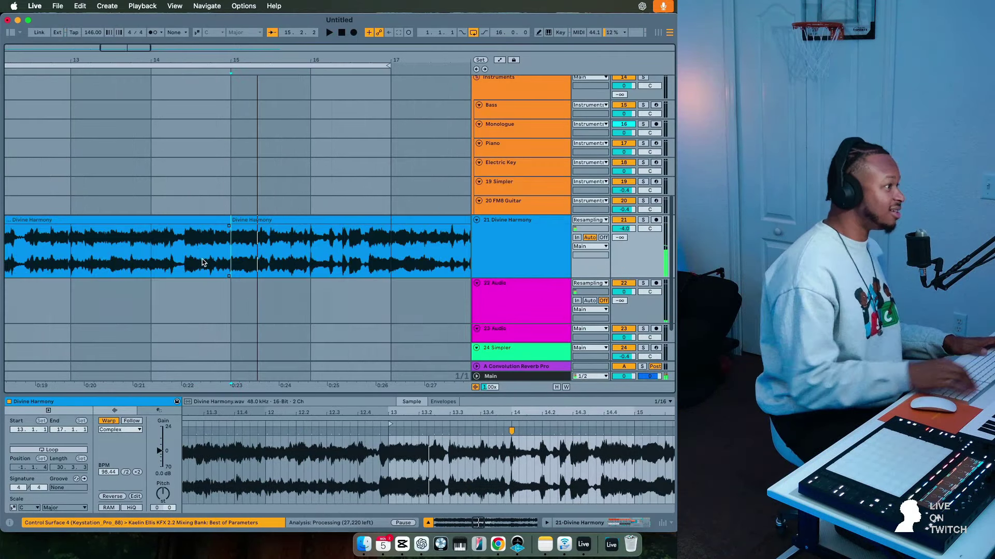
# Add a short fade-out to the Divine Harmony clip ending at 15.1.1 and play the join from 14.1.1.
pyautogui.click(210, 236)
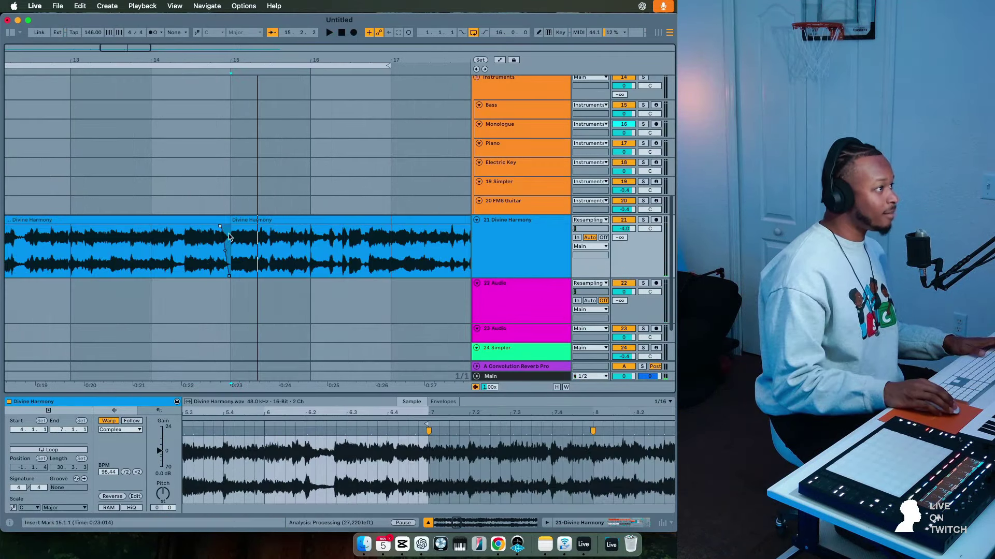
pyautogui.click(232, 231)
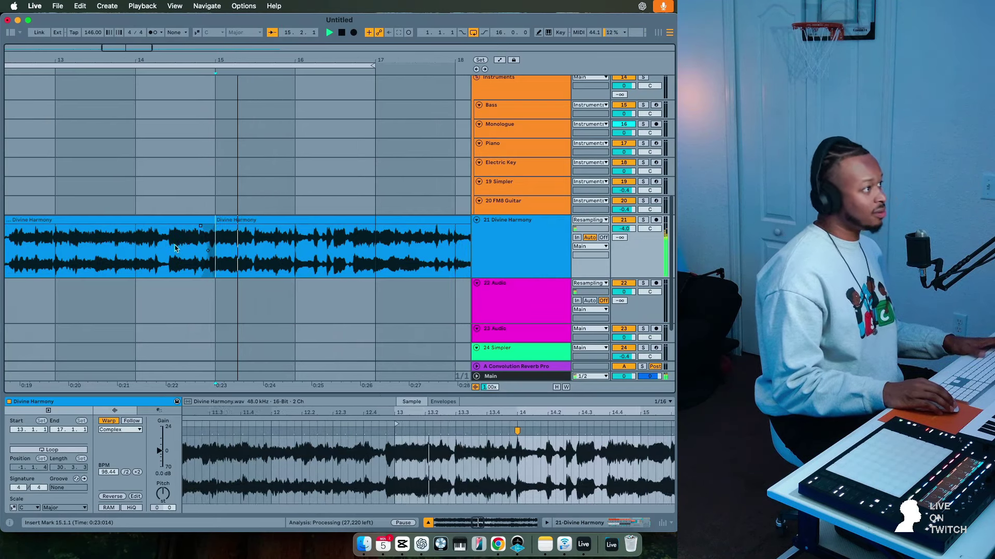
pyautogui.click(174, 249)
pyautogui.press('space')
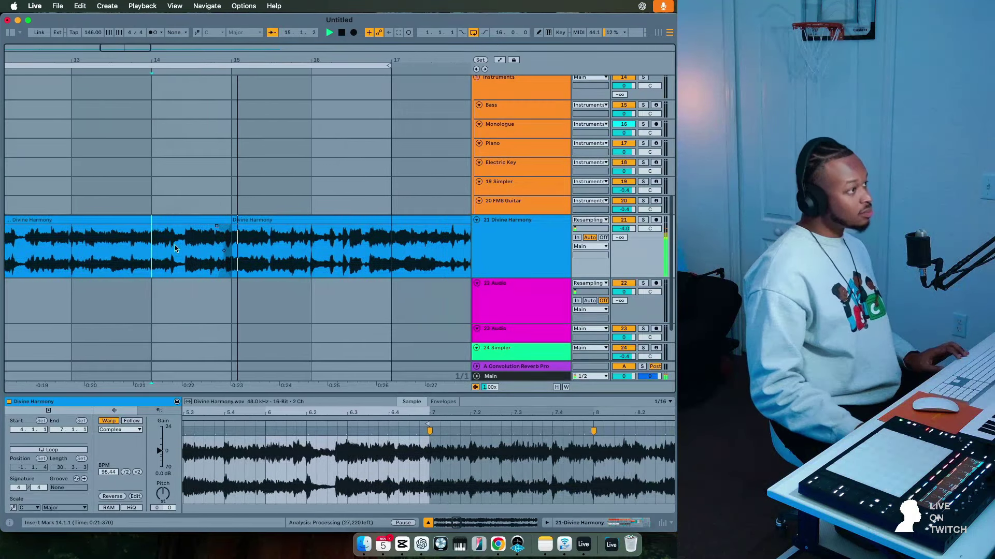
pyautogui.click(164, 255)
pyautogui.click(176, 256)
pyautogui.press('space')
pyautogui.press('space')
pyautogui.click(166, 257)
pyautogui.press('space')
pyautogui.press('space')
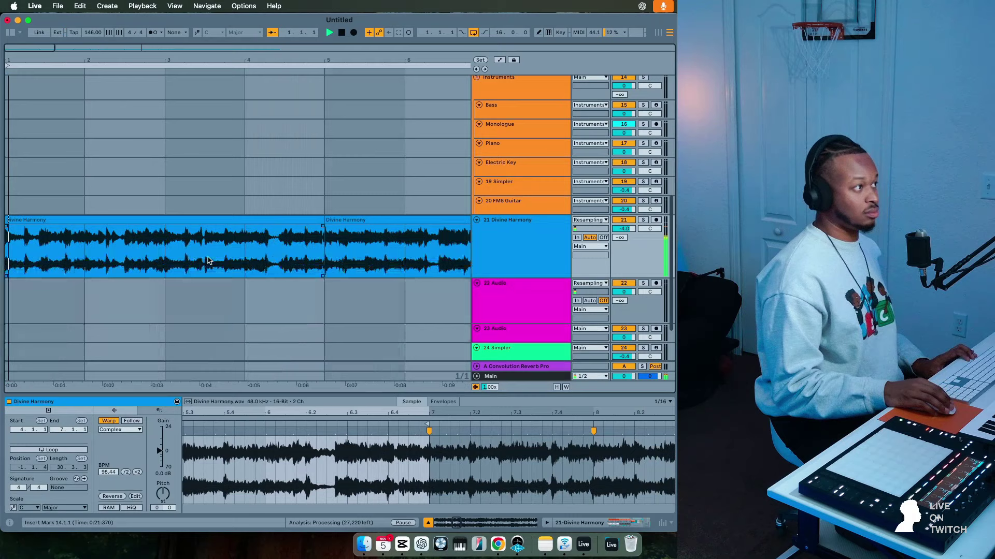
# In the Divine Harmony track's mixing effects rack, set High Filter to 200 Hz, Saturate to 61 %, and Width to 0.9 %.
pyautogui.scroll(-3, 207, 260)
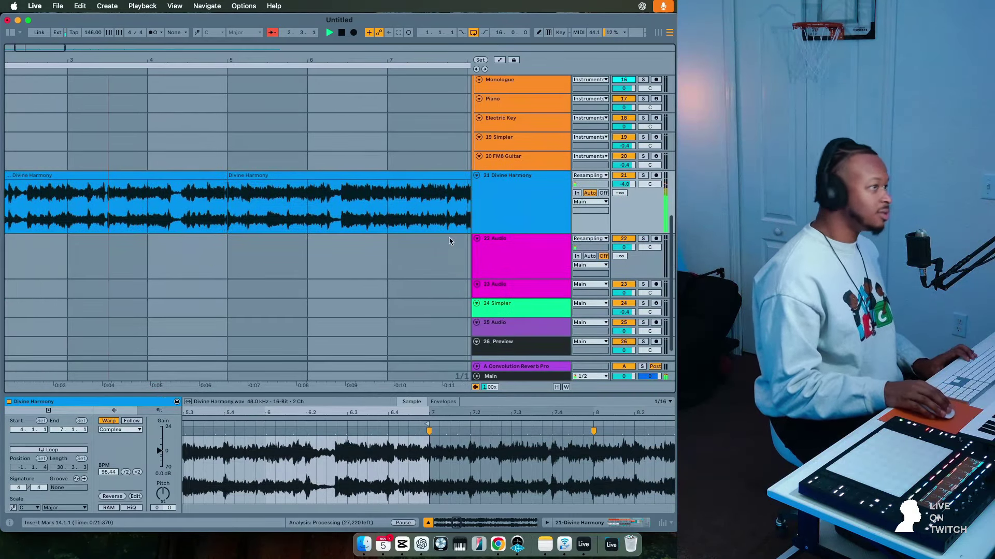
pyautogui.doubleClick(502, 207)
pyautogui.click(136, 453)
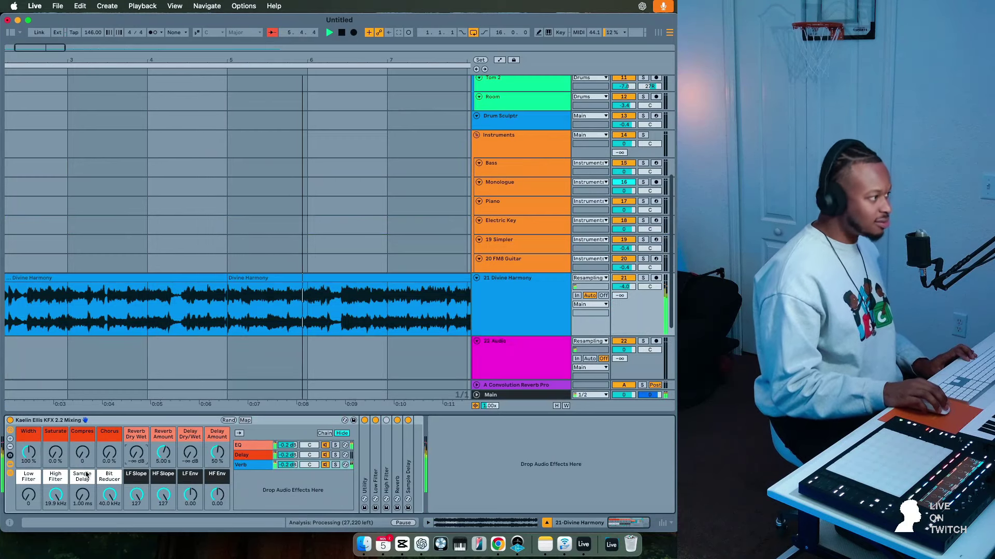
pyautogui.moveTo(55, 496); pyautogui.dragTo(55, 528)
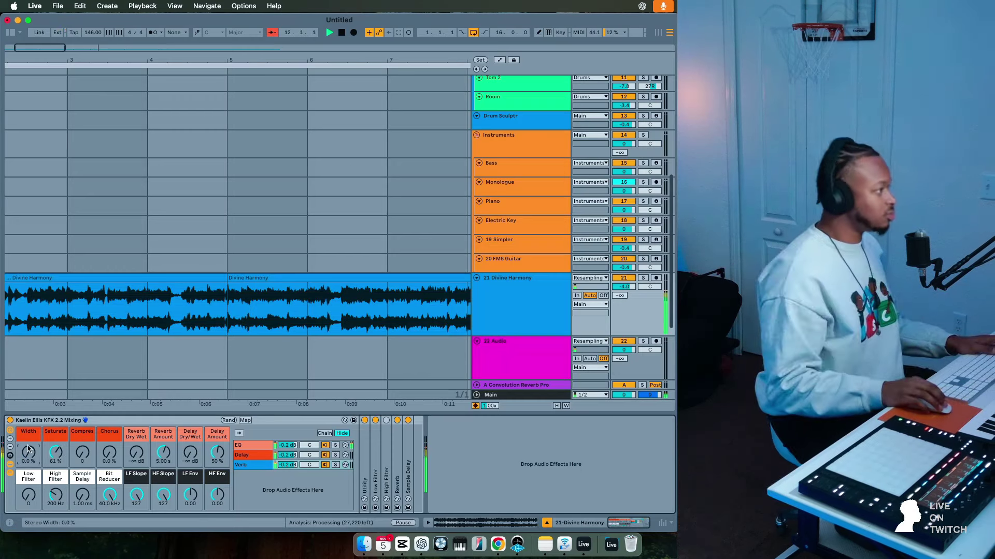
pyautogui.moveTo(29, 449); pyautogui.dragTo(29, 448)
# Enable the metronome, place the insert marker at 17.1.1, and raise the rack's High Filter back to 19.9 kHz.
pyautogui.moveTo(42, 46); pyautogui.dragTo(189, 35)
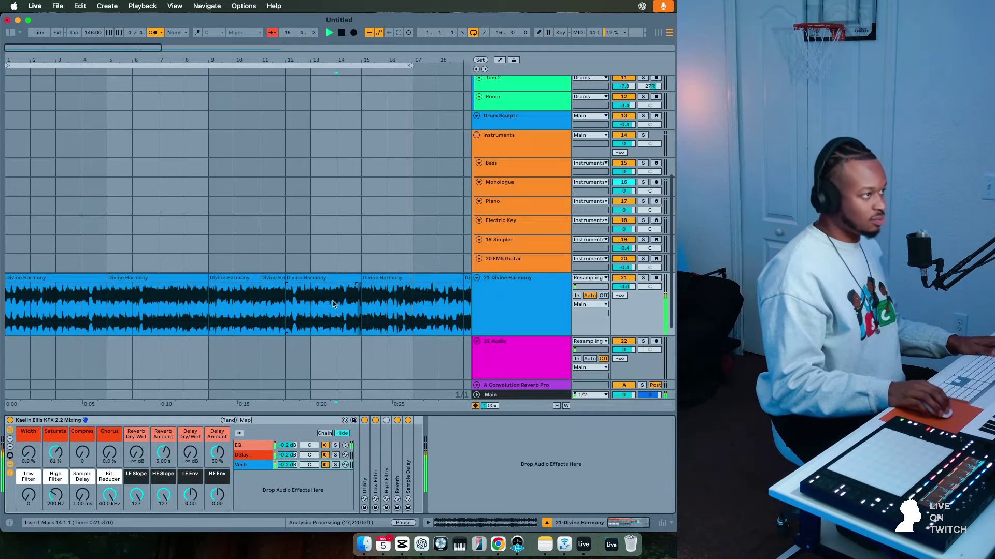
pyautogui.click(412, 303)
pyautogui.moveTo(54, 500); pyautogui.dragTo(55, 451)
# Extend the end of the Divine Harmony clip starting at 15.1.1 to 32.4.1 during playback.
pyautogui.hscroll(8, 269, 374)
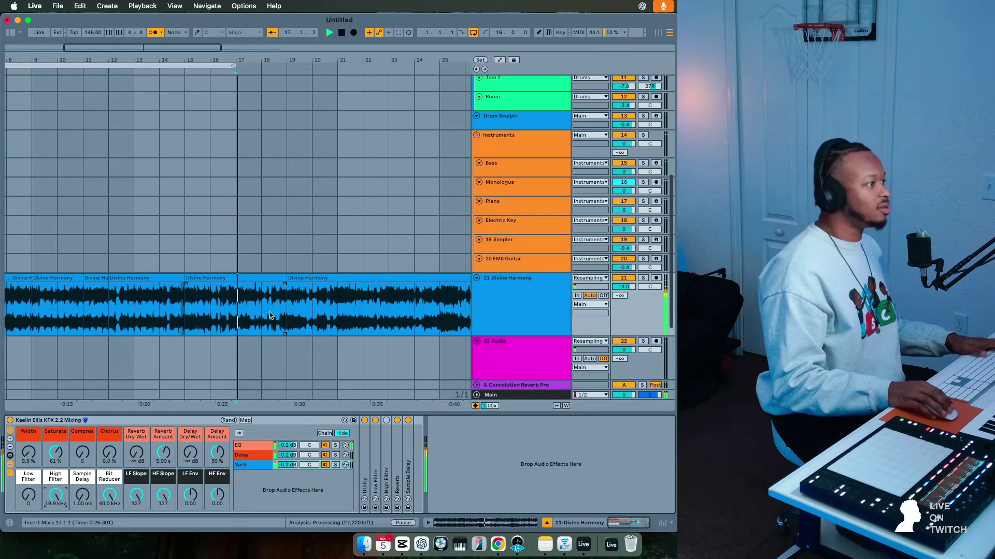
pyautogui.press('space')
pyautogui.moveTo(274, 274); pyautogui.dragTo(178, 274)
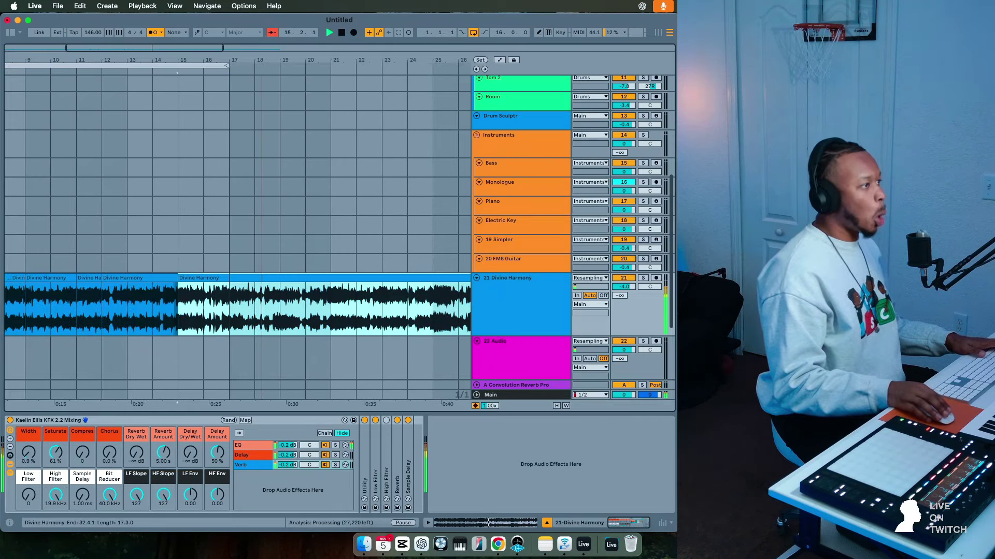
pyautogui.hscroll(11, 383, 325)
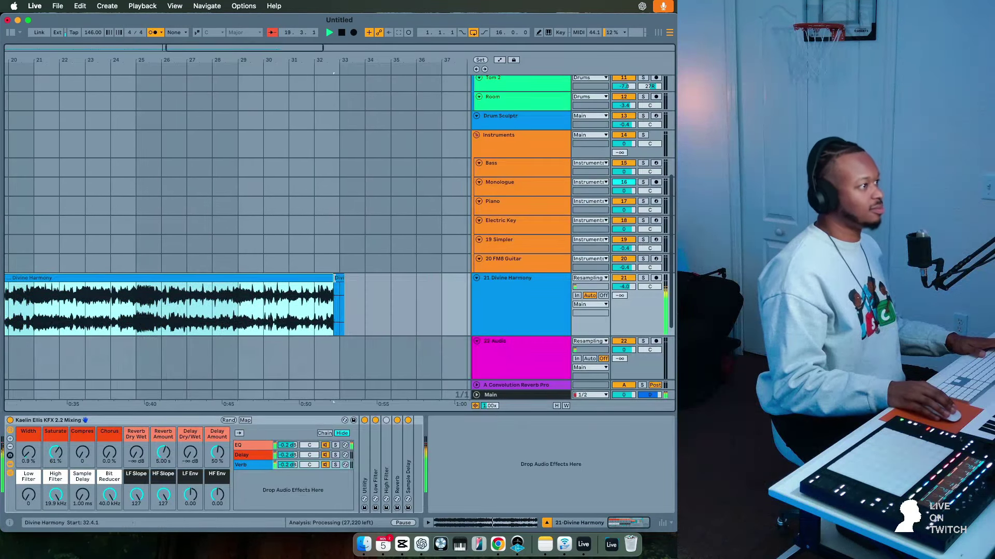
pyautogui.hscroll(-3, 181, 328)
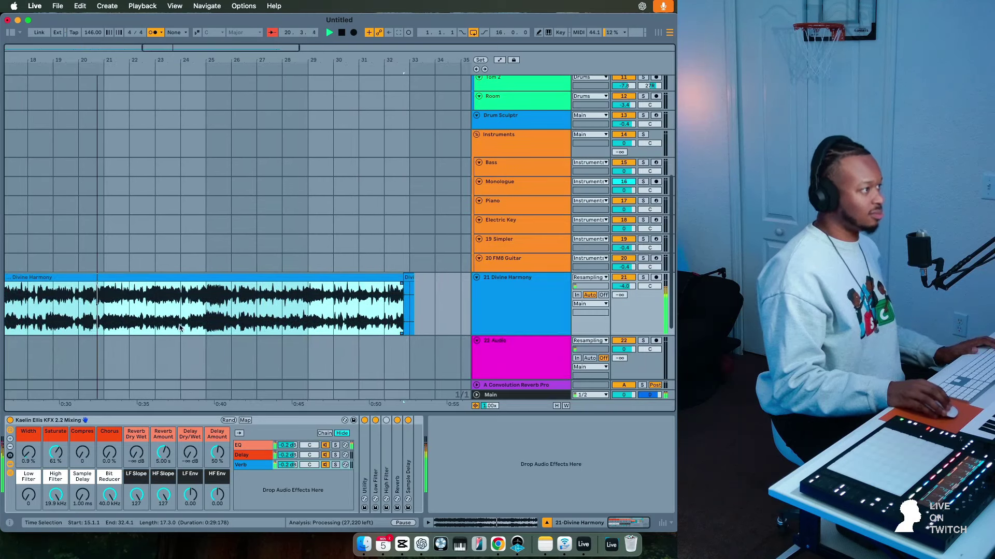
# Add warp markers at 21.1.1, 25.1.1, and 27.1.1 in the last Divine Harmony clip and align them to the beat.
pyautogui.doubleClick(124, 303)
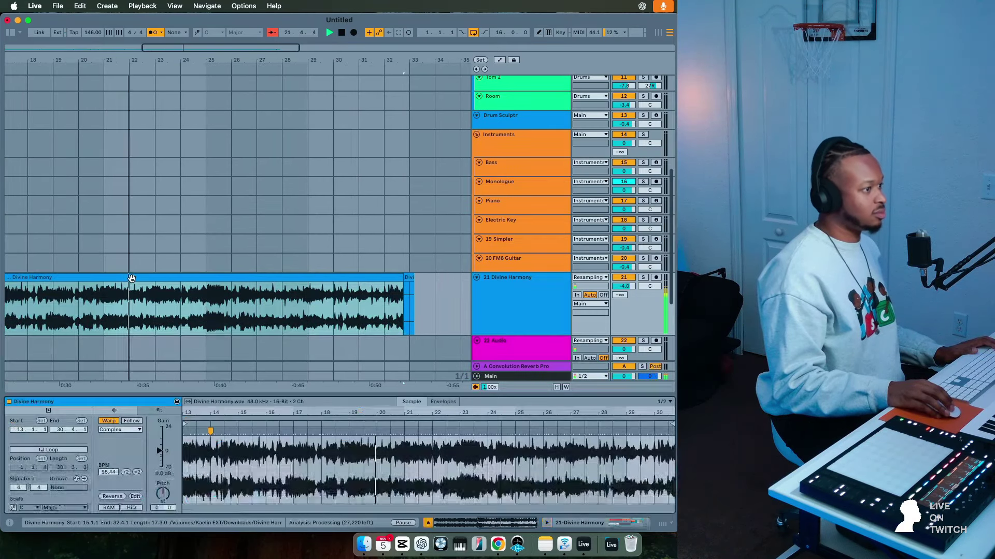
pyautogui.doubleClick(415, 430)
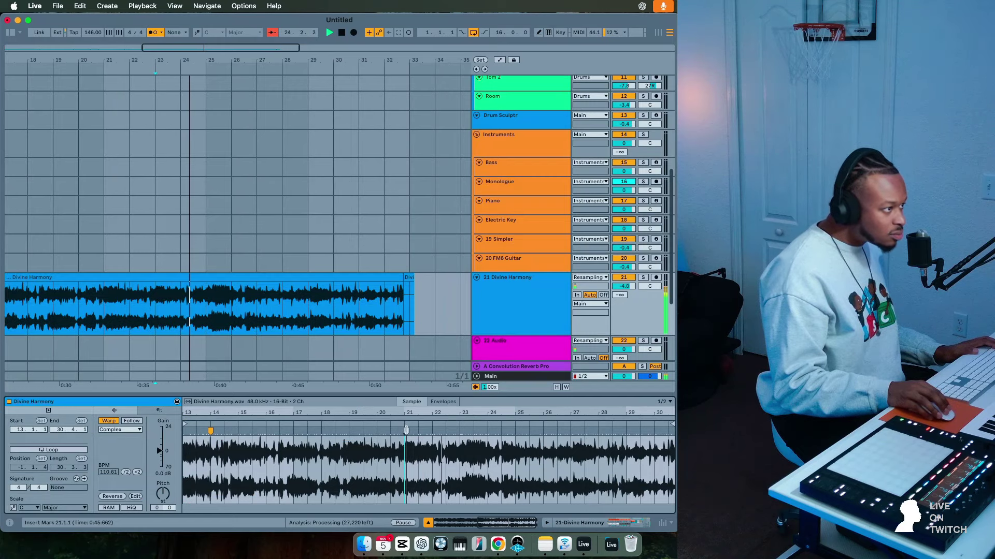
pyautogui.moveTo(406, 432); pyautogui.dragTo(403, 433)
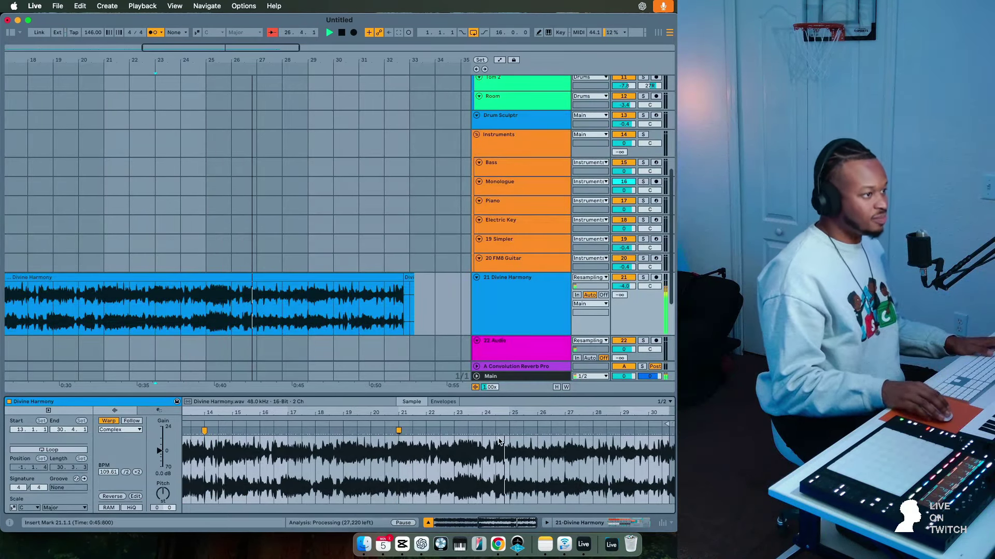
pyautogui.moveTo(507, 430); pyautogui.dragTo(508, 432)
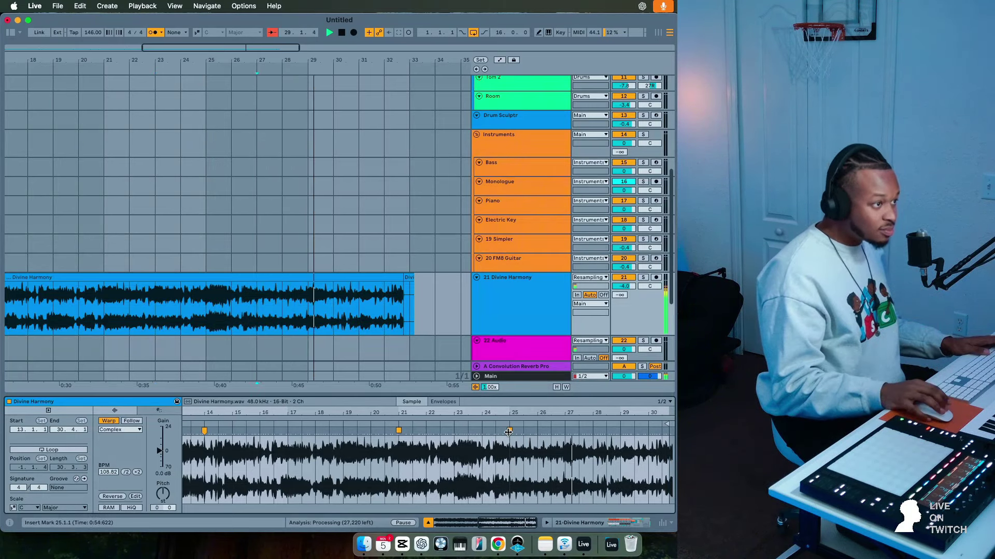
pyautogui.moveTo(564, 431); pyautogui.dragTo(565, 432)
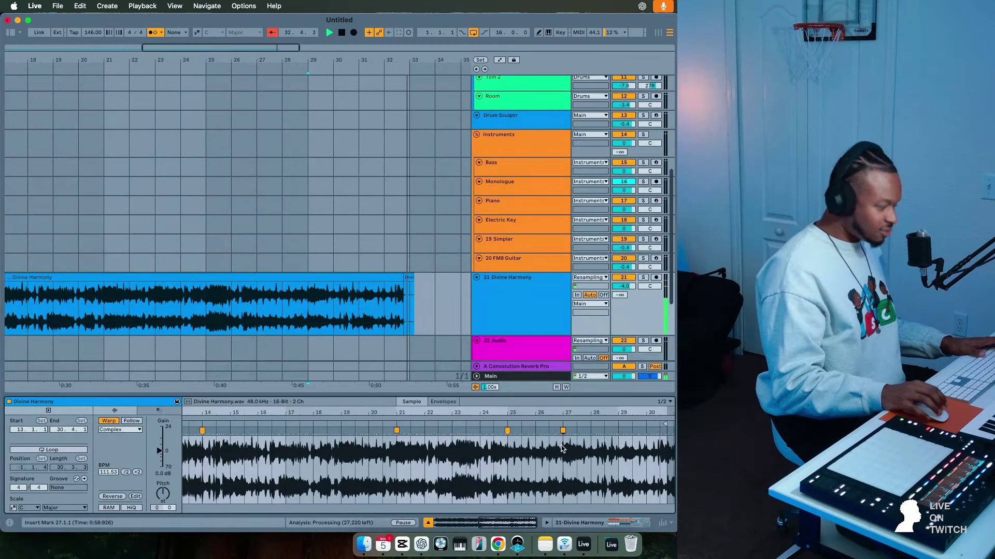
# Extend the last Divine Harmony clip to 33.1.1, remove the leftover audio after it, and play it from 15.1.1.
pyautogui.moveTo(399, 275)
pyautogui.mouseDown()
pyautogui.moveTo(455, 282)
pyautogui.moveTo(412, 282)
pyautogui.mouseUp()
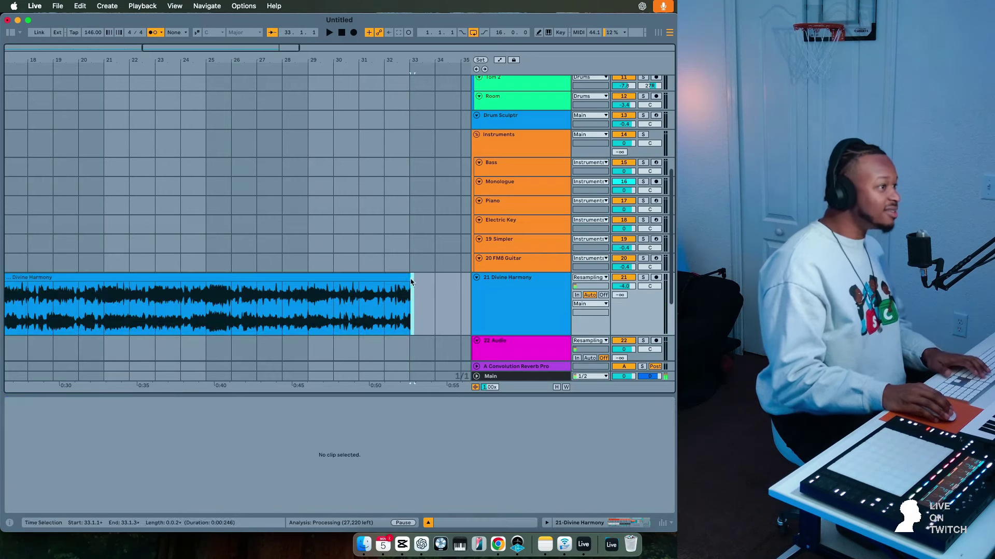
pyautogui.click(406, 278)
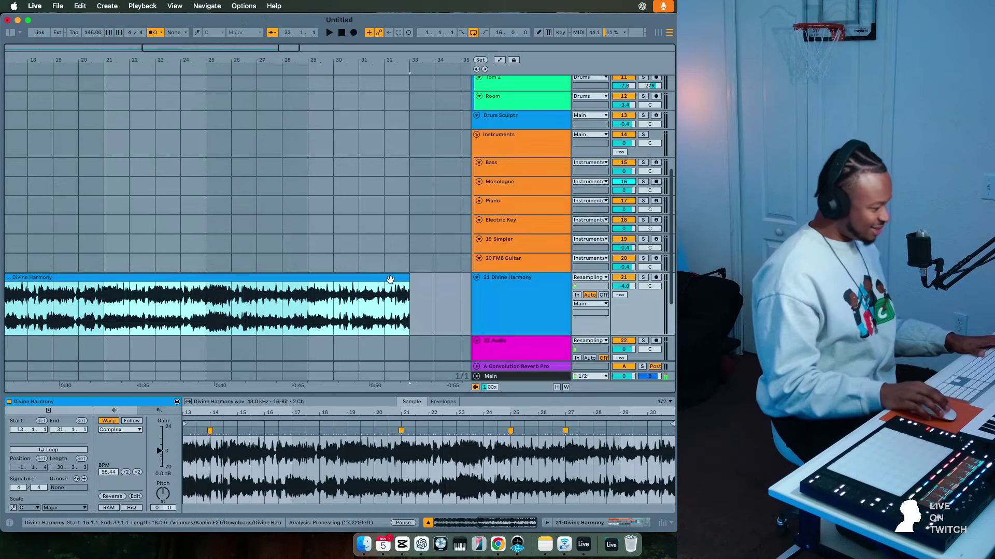
pyautogui.press('space')
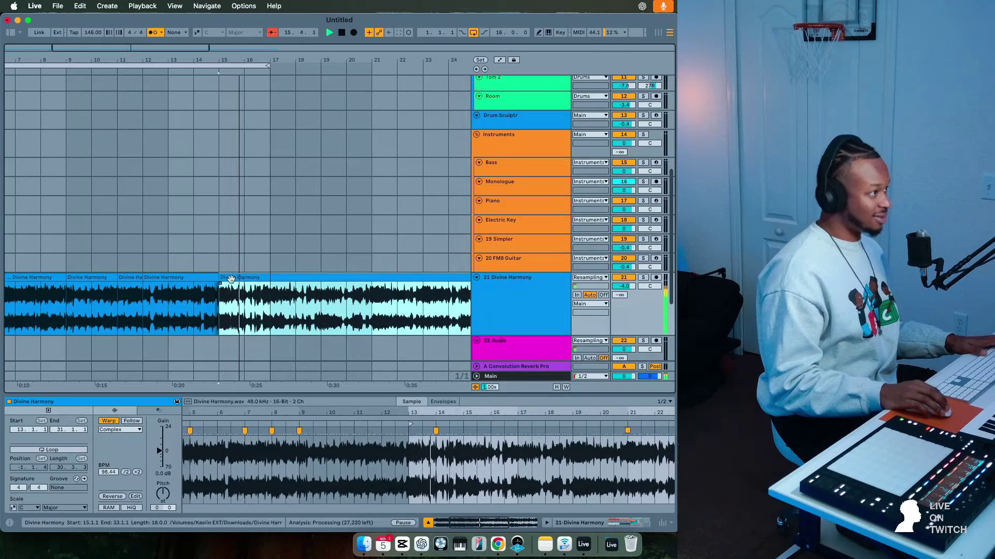
# Stop playback and consolidate all Divine Harmony clips from 1.1.1 to 33.1.1 into a single clip.
pyautogui.press('space')
pyautogui.keyDown('shift'); pyautogui.click(86, 277); pyautogui.keyUp('shift')
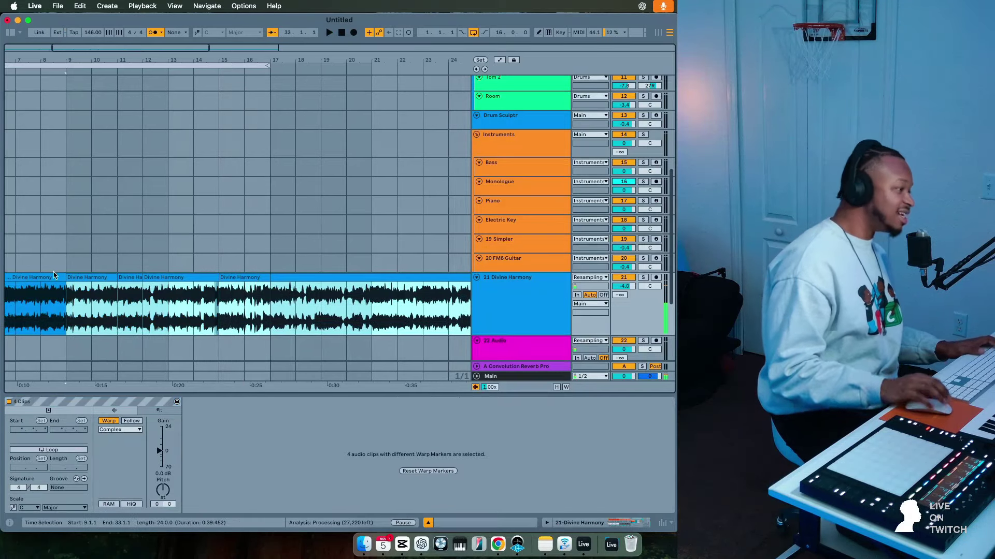
pyautogui.press('-')
pyautogui.press('-')
pyautogui.press('-')
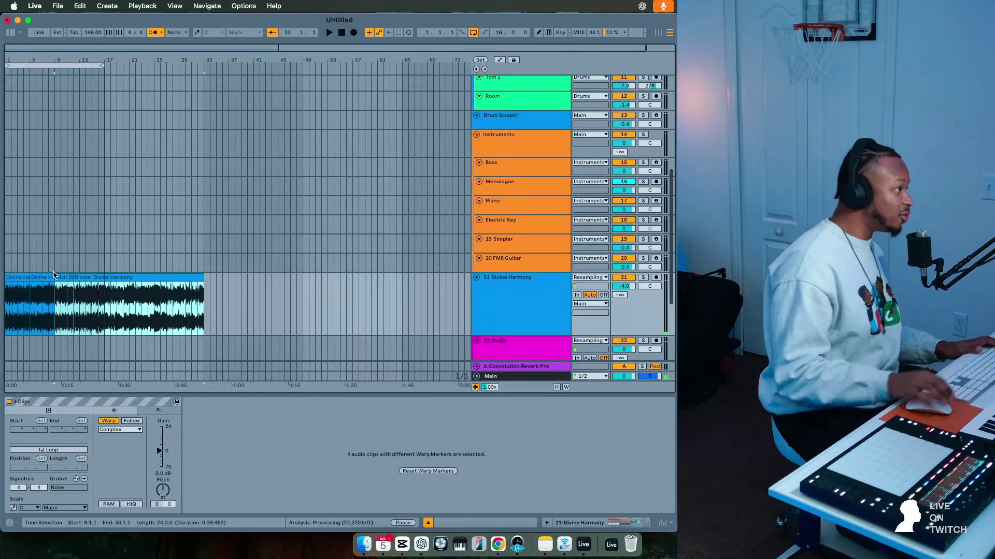
pyautogui.keyDown('shift'); pyautogui.click(18, 279); pyautogui.keyUp('shift')
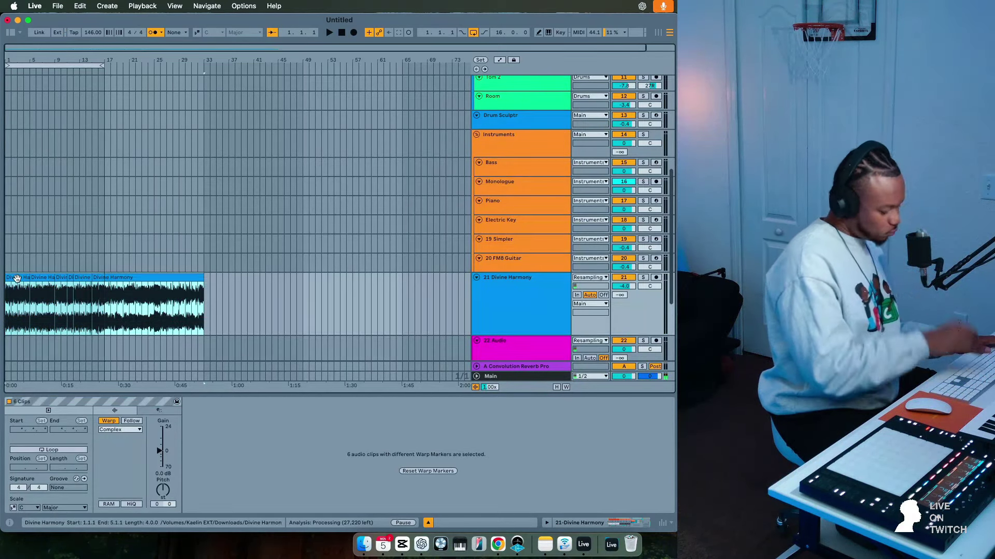
pyautogui.press('super+j')
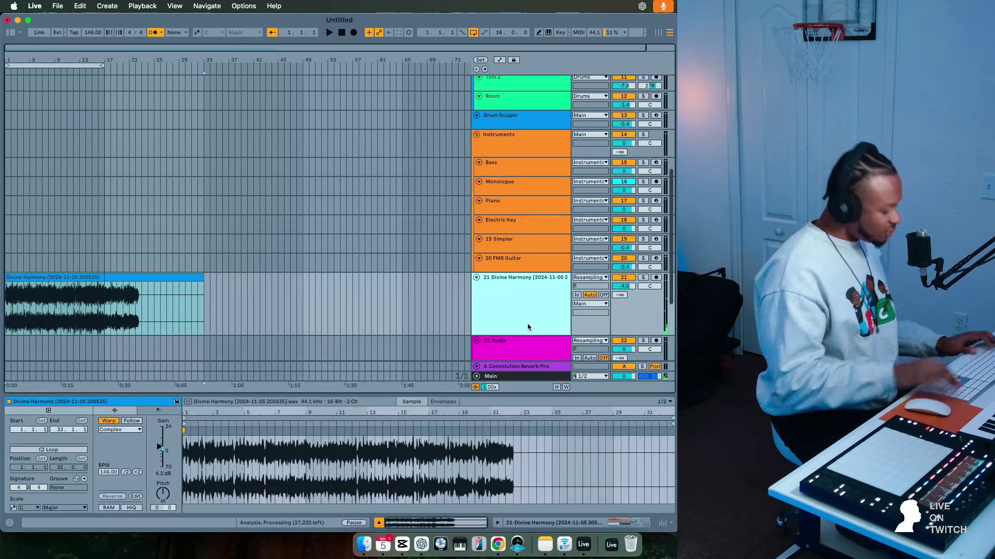
# Insert a MIDI track with Simpler, load the consolidated Divine Harmony clip into it, and switch Simpler to Slice mode.
pyautogui.press('super+shift+t')
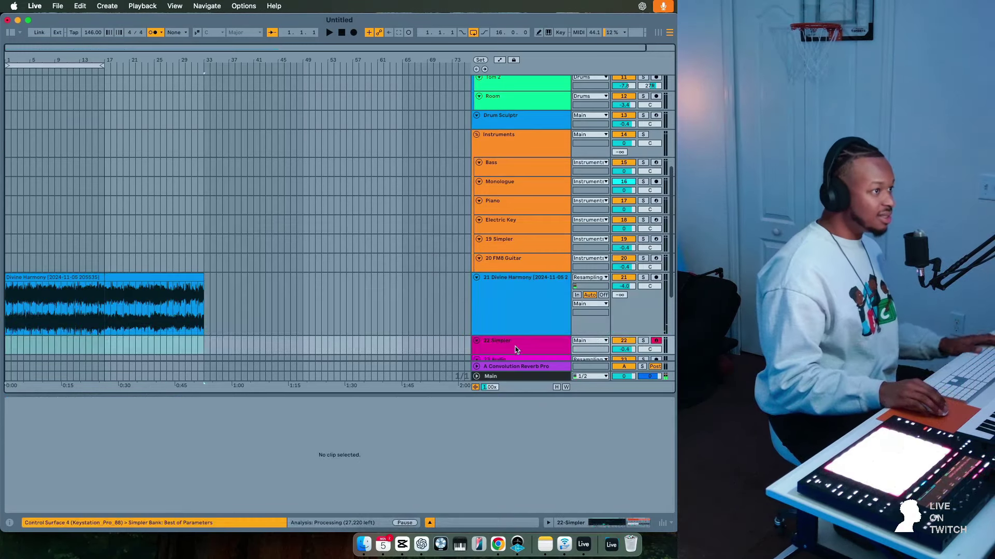
pyautogui.moveTo(119, 276); pyautogui.dragTo(172, 451)
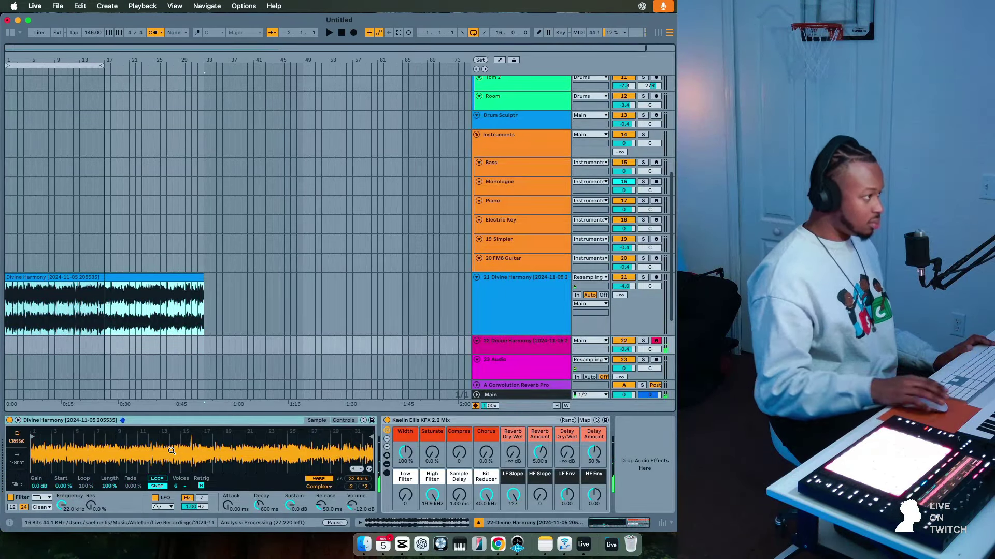
pyautogui.click(23, 481)
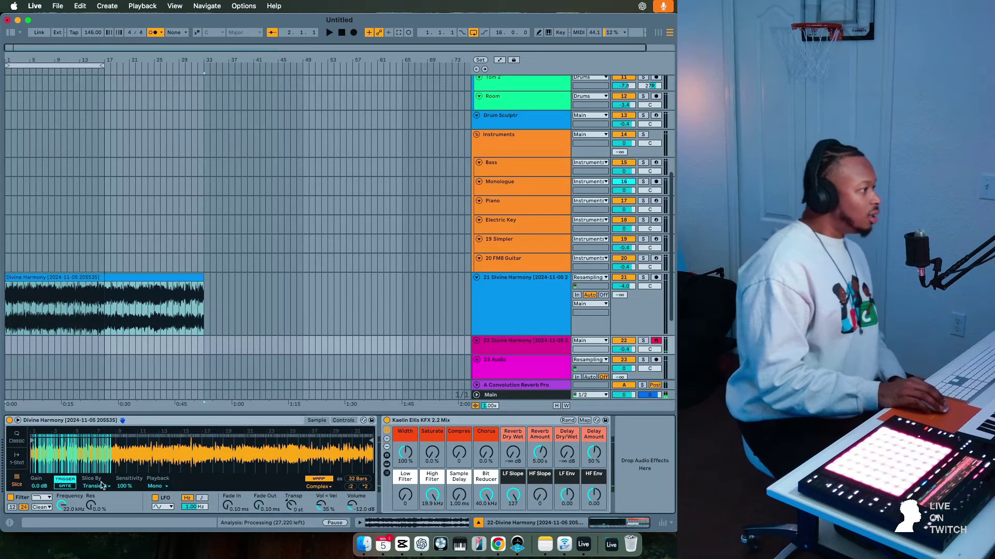
# Split the consolidated clip at 17.1.1, play from there, and load its second half into the Simpler track.
pyautogui.click(105, 311)
pyautogui.press('super+e')
pyautogui.press('space')
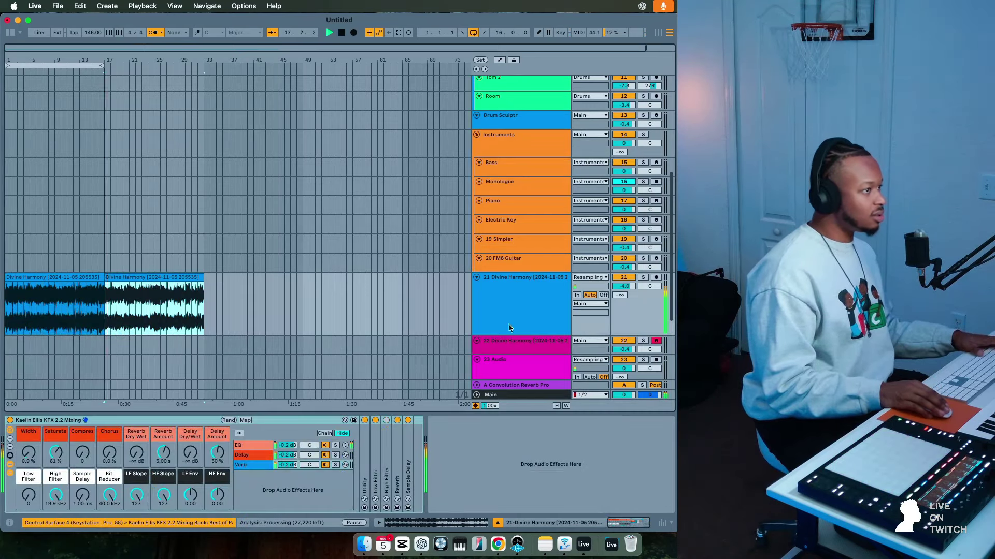
pyautogui.press('Down')
pyautogui.click(181, 275)
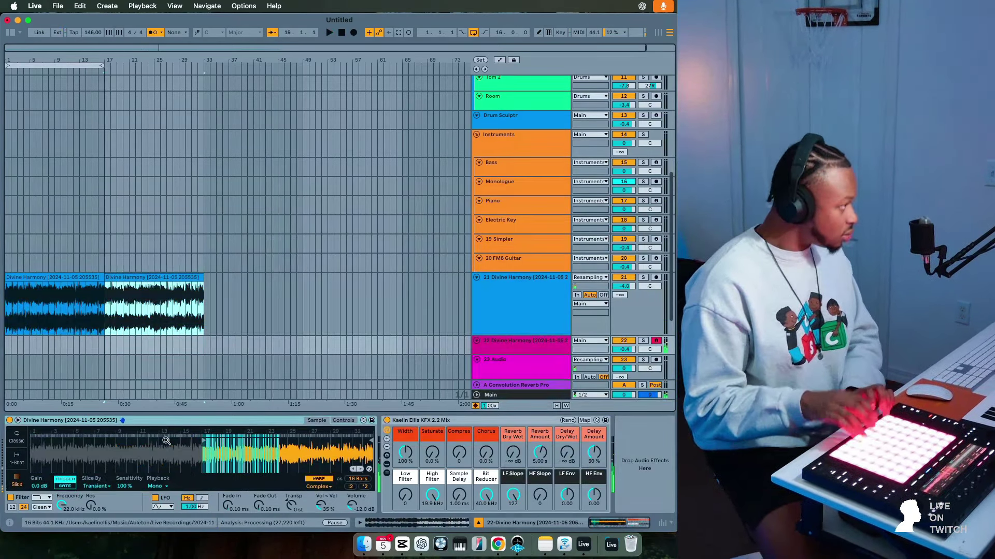
# Slice the Simpler sample by Region with 64 regions and turn off its warping.
pyautogui.click(109, 487)
pyautogui.click(93, 507)
pyautogui.click(124, 486)
pyautogui.write('16')
pyautogui.press('Return')
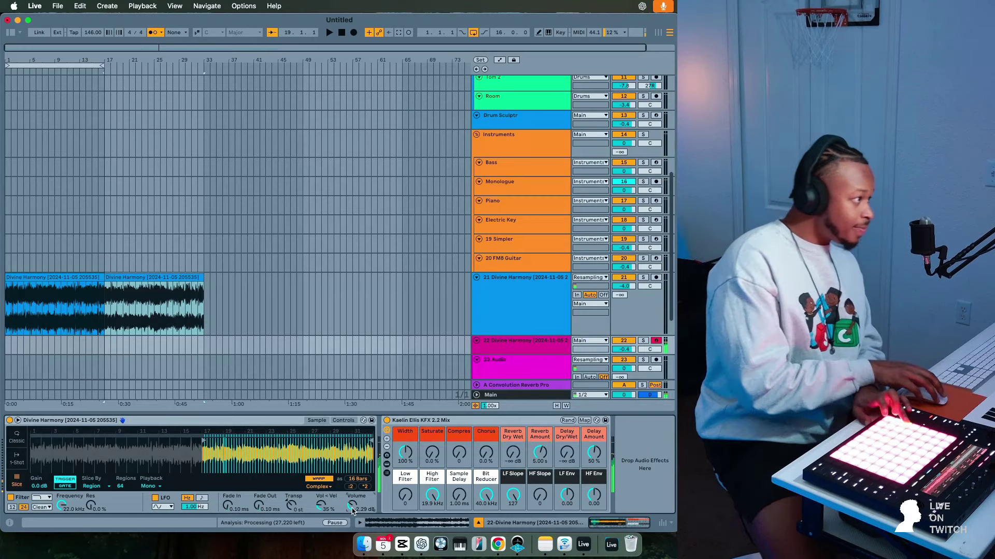
pyautogui.click(317, 479)
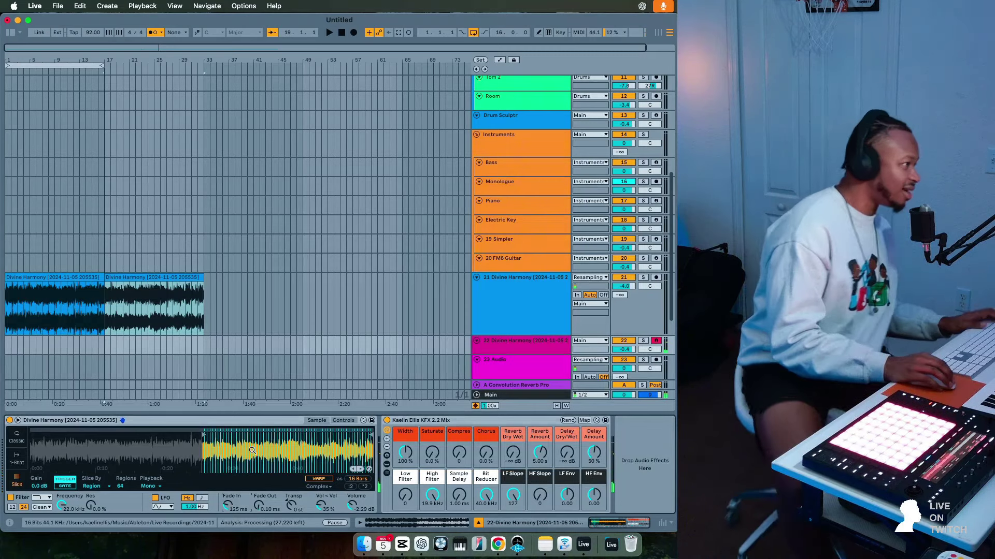
# Delete both Divine Harmony clips from the audio track and loop playback over the first two bars.
pyautogui.moveTo(201, 311); pyautogui.dragTo(6, 311)
pyautogui.press('Delete')
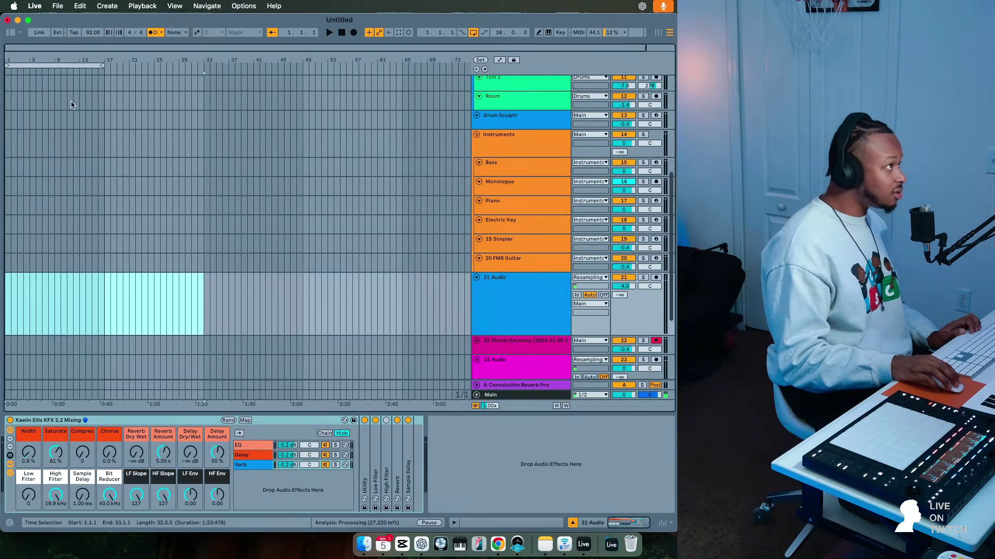
pyautogui.moveTo(57, 47); pyautogui.dragTo(134, 256)
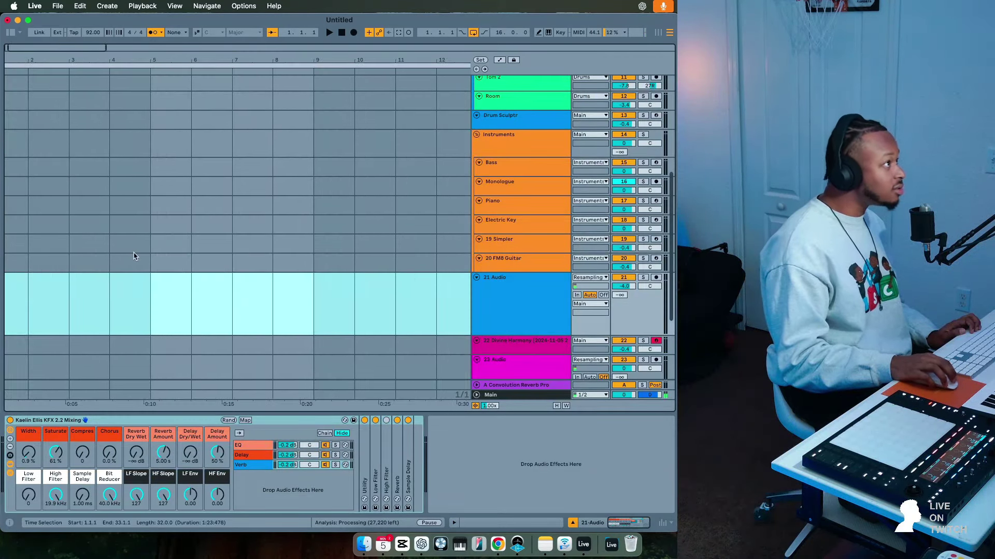
pyautogui.moveTo(145, 326); pyautogui.dragTo(54, 304)
pyautogui.rightClick(54, 304)
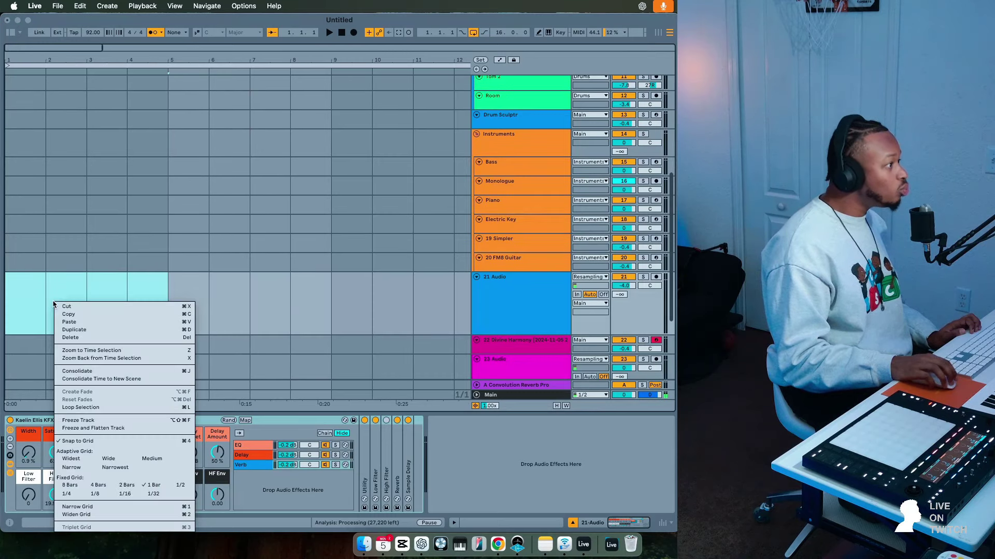
pyautogui.click(97, 409)
pyautogui.press('space')
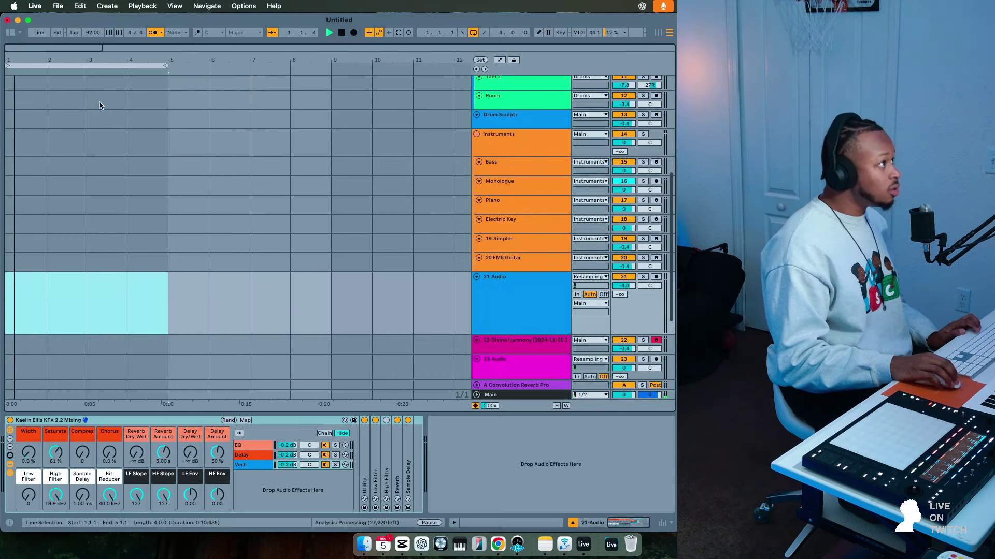
pyautogui.moveTo(166, 66); pyautogui.dragTo(87, 68)
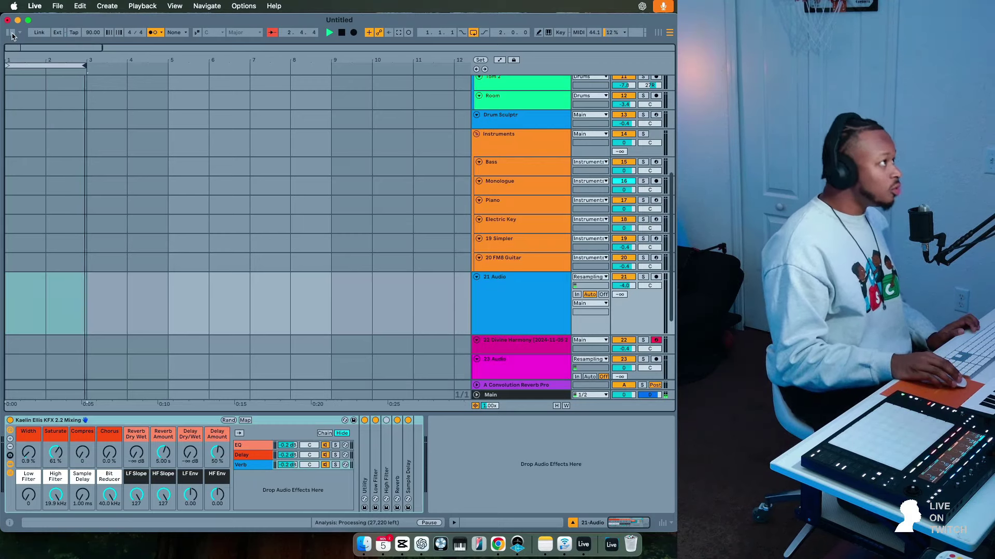
# Browse to the Sounds folder and insert a new audio track below the Kick track.
pyautogui.press('super+alt+b')
pyautogui.click(99, 208)
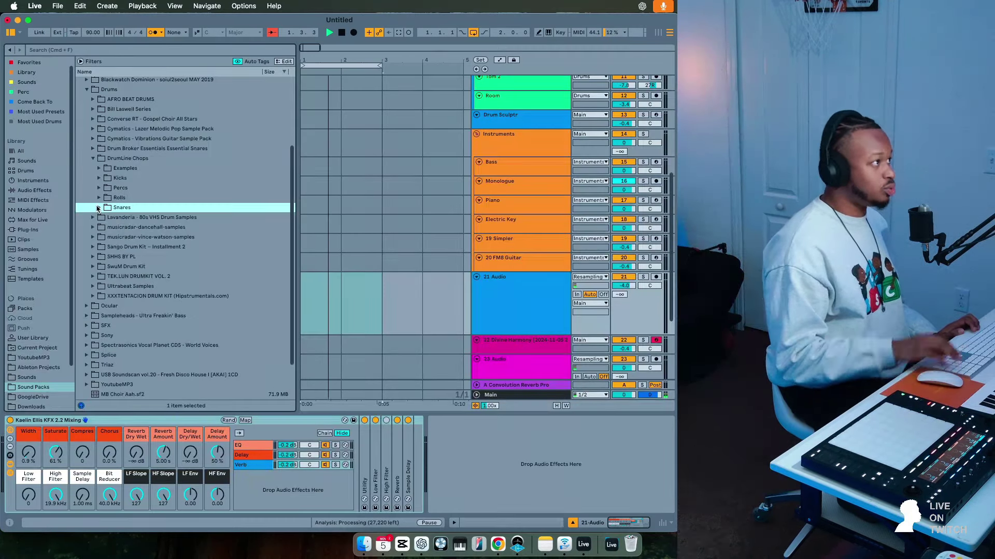
pyautogui.press('Left')
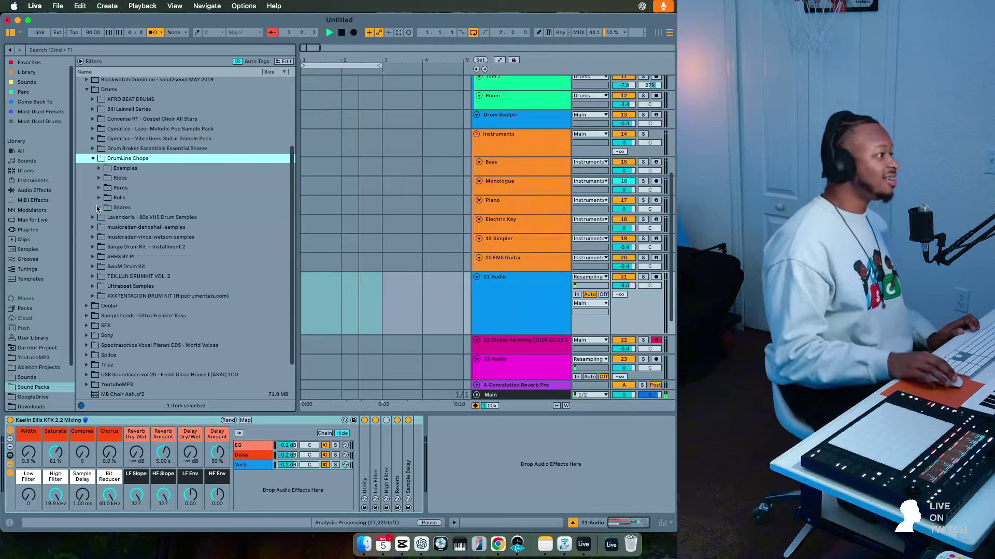
pyautogui.click(25, 377)
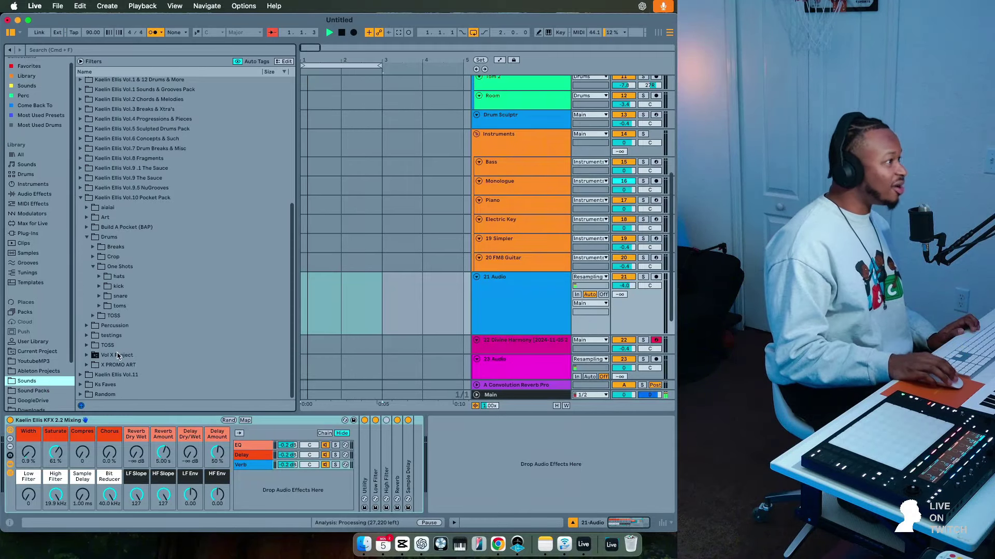
pyautogui.scroll(8, 498, 177)
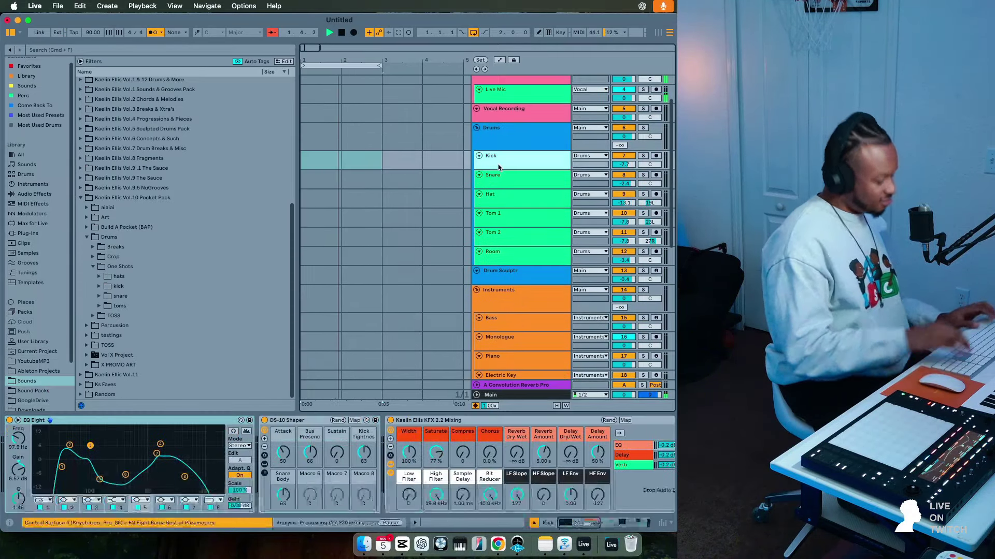
pyautogui.click(499, 166)
pyautogui.press('super+t')
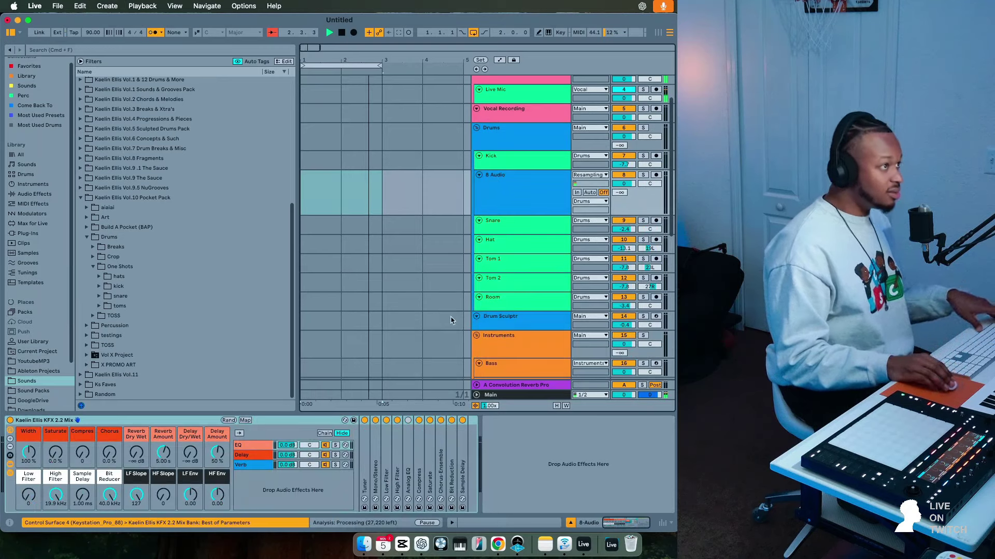
# Audition the Vol.10 Pocket Pack kick one-shots and place 418_fresh_air_drums at 1.1.1 on the new audio track.
pyautogui.click(99, 286)
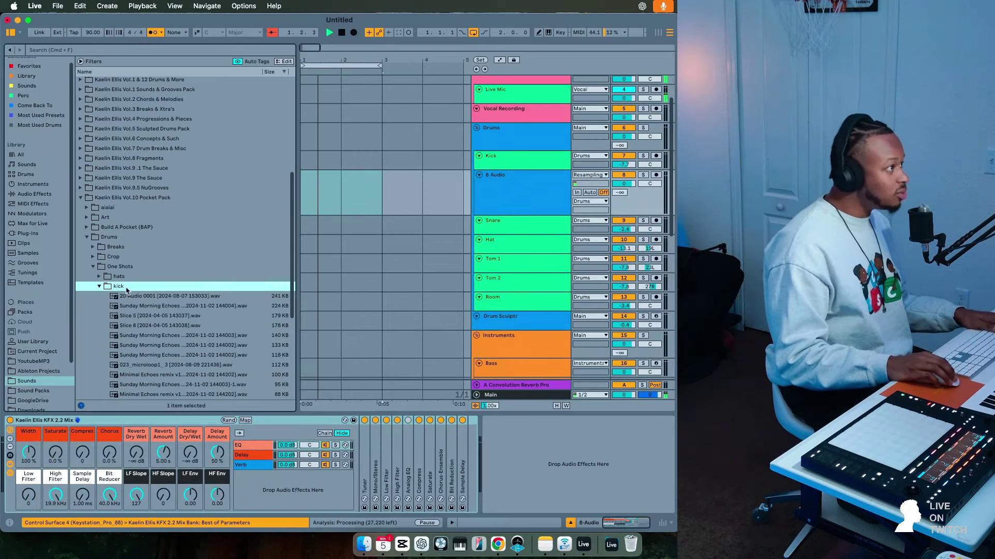
pyautogui.click(143, 316)
pyautogui.click(148, 345)
pyautogui.scroll(-4, 154, 363)
pyautogui.click(162, 337)
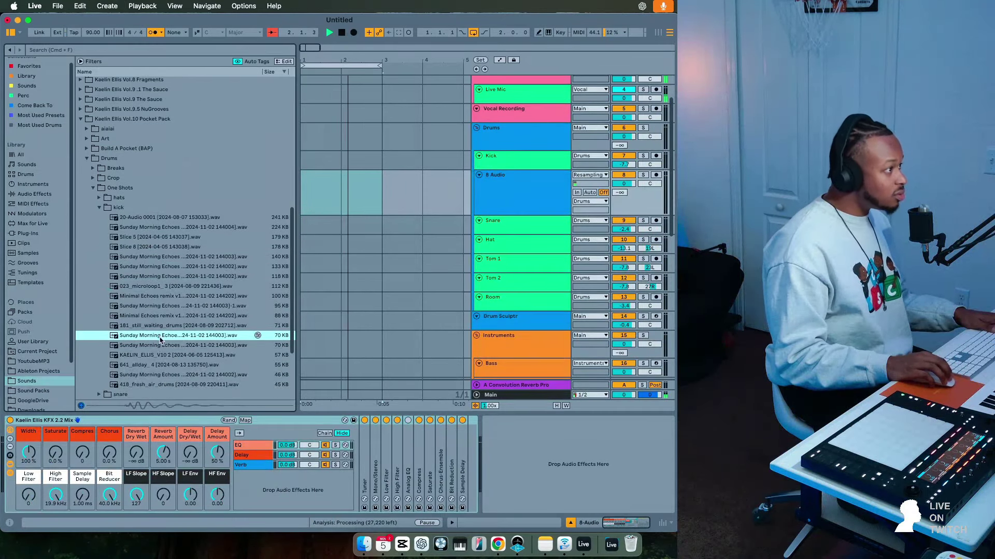
pyautogui.click(160, 375)
pyautogui.click(160, 385)
pyautogui.moveTo(160, 385); pyautogui.dragTo(262, 200)
# Set the fixed grid to 1/2 and repeat the kick every half bar through the first two bars.
pyautogui.rightClick(320, 195)
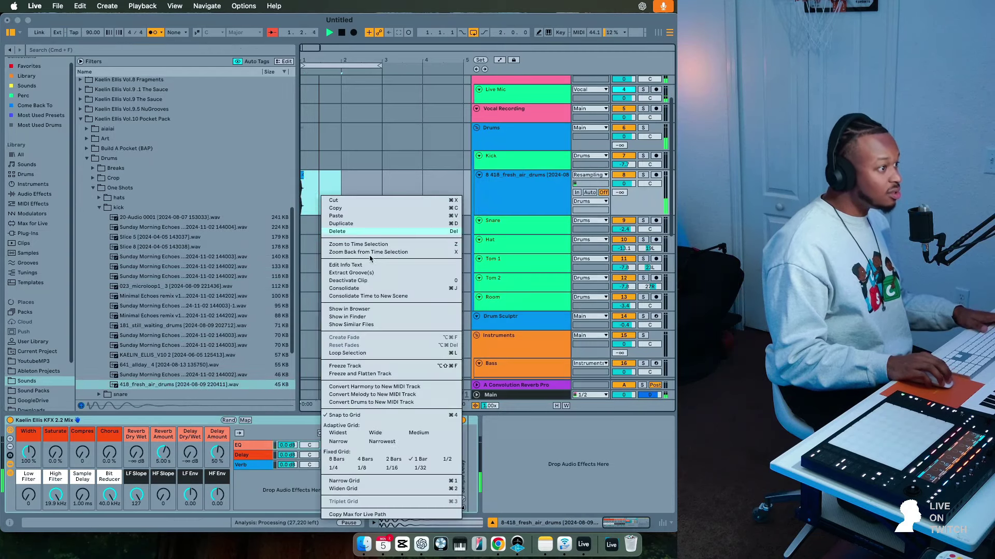
pyautogui.click(446, 460)
pyautogui.click(320, 192)
pyautogui.press('super+d')
pyautogui.press('super+d')
pyautogui.press('super+d')
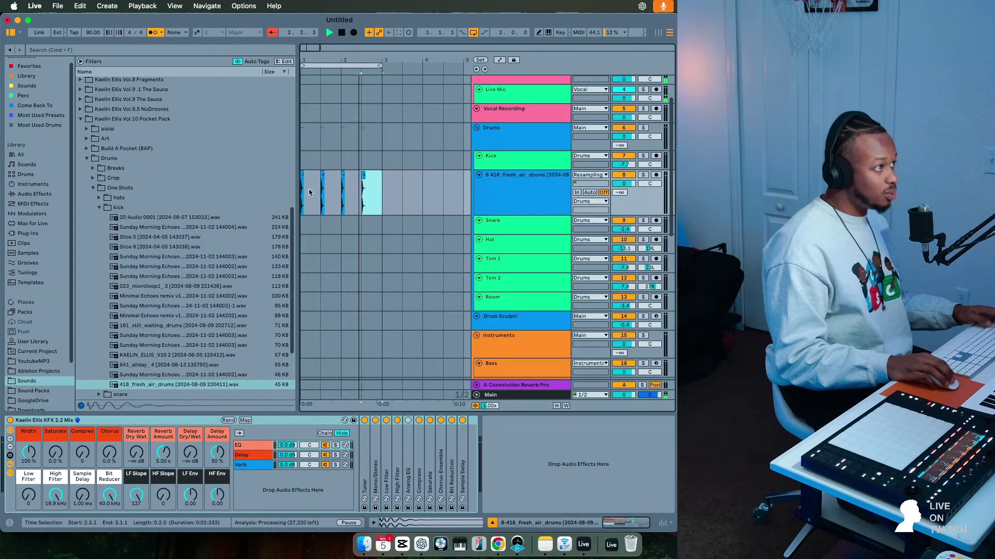
# Duplicate the 418_fresh_air_drums kick track together with its clips and stop playback.
pyautogui.click(488, 197)
pyautogui.press('super+d')
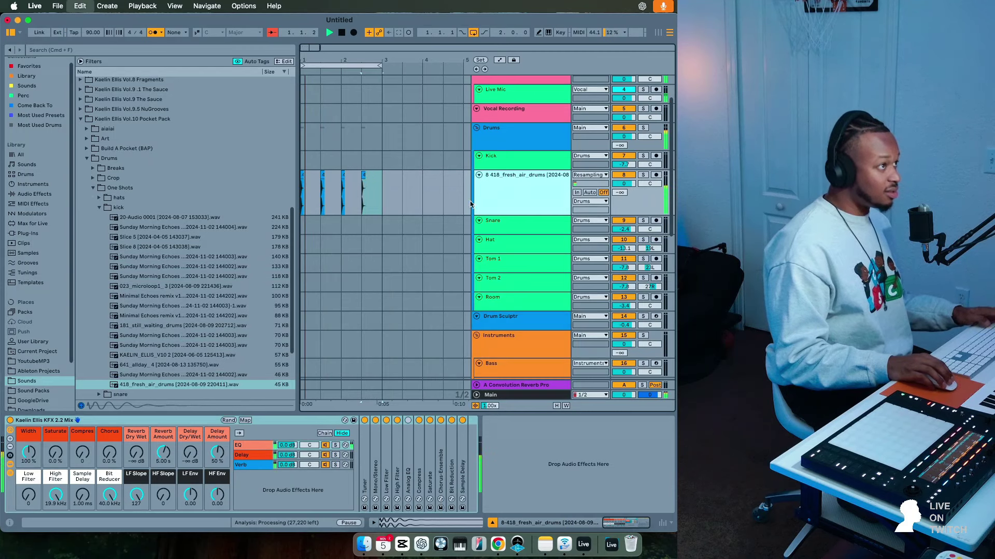
pyautogui.press('space')
pyautogui.moveTo(378, 235); pyautogui.dragTo(201, 242)
pyautogui.doubleClick(502, 201)
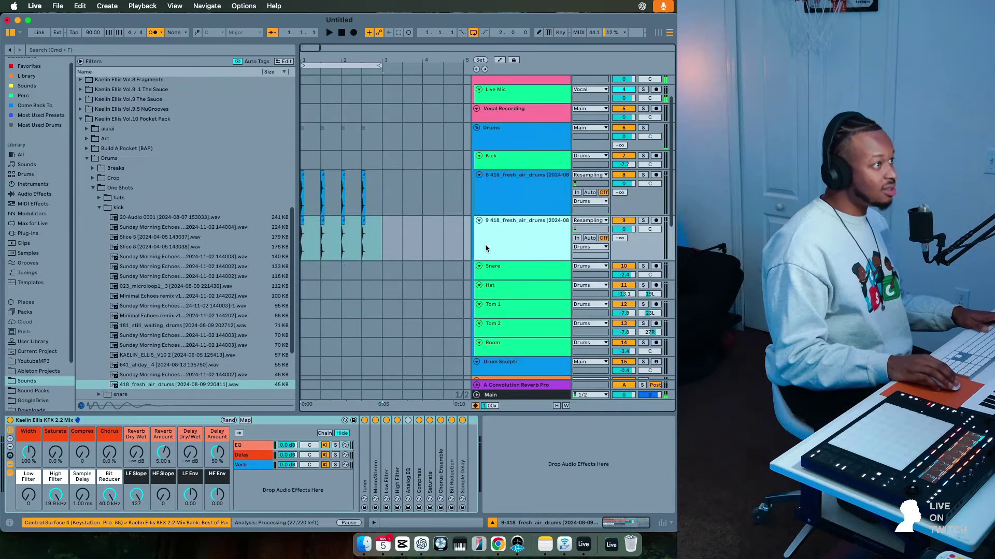
# Warp the four duplicated kick clips in Beats mode with transient looping off, and keep their pitch at 0 st.
pyautogui.moveTo(387, 248); pyautogui.dragTo(318, 247)
pyautogui.rightClick(317, 245)
pyautogui.click(346, 215)
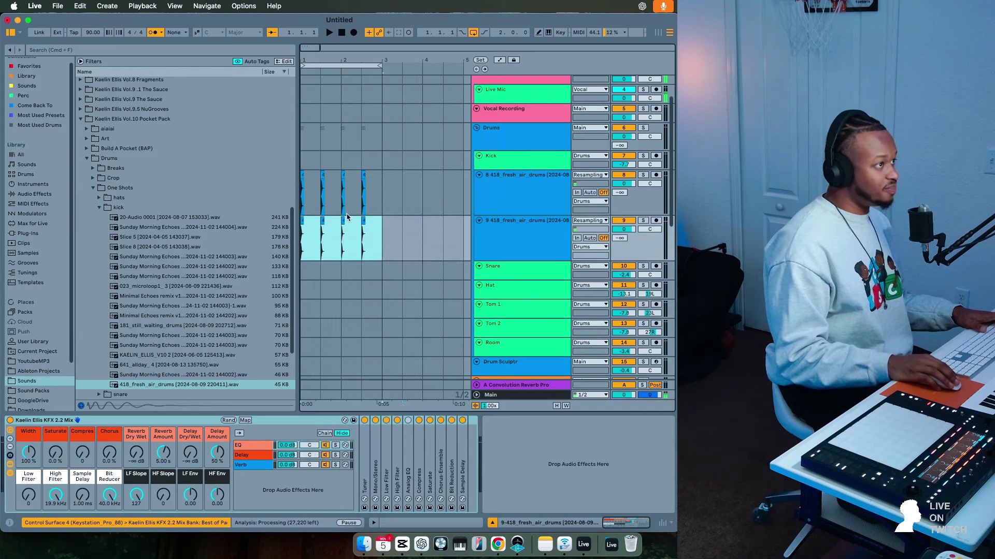
pyautogui.moveTo(394, 238); pyautogui.dragTo(197, 258)
pyautogui.click(448, 520)
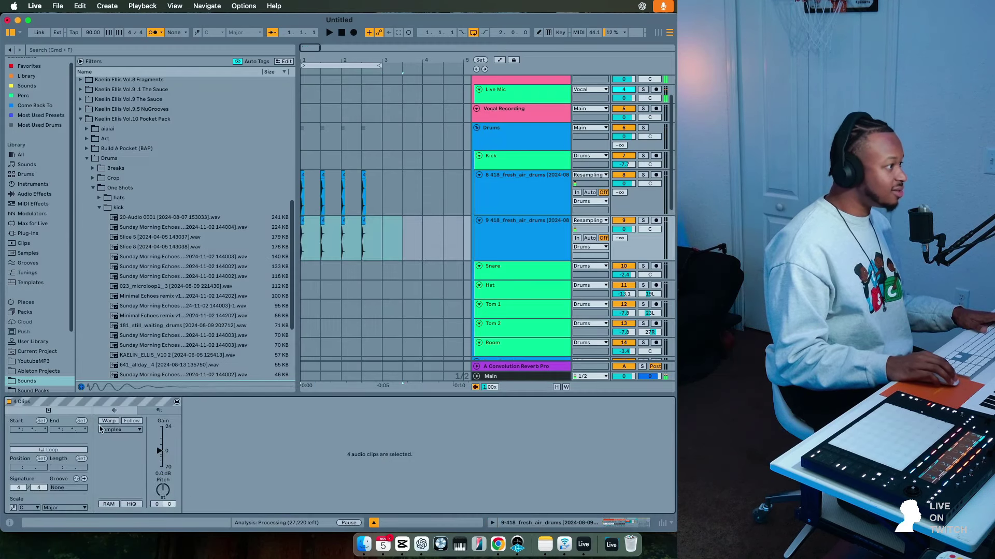
pyautogui.click(109, 421)
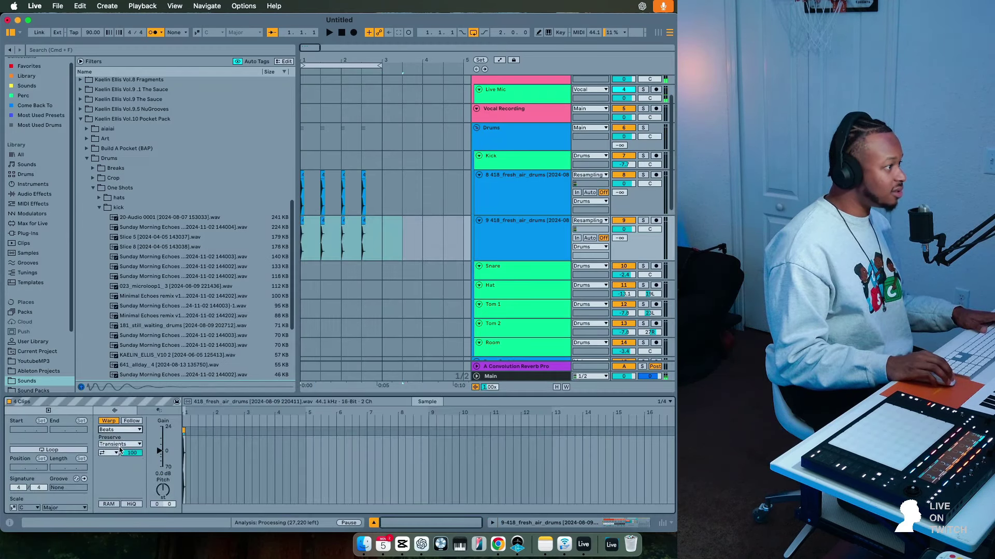
pyautogui.click(110, 452)
pyautogui.click(110, 460)
pyautogui.moveTo(167, 491); pyautogui.dragTo(153, 508)
pyautogui.doubleClick(165, 492)
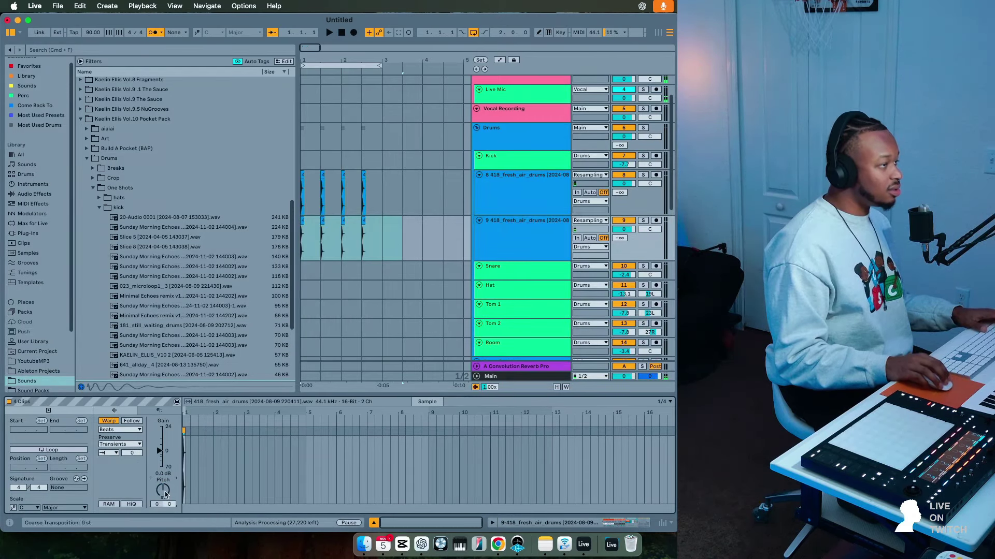
# Set the transient envelope of the four duplicated kick clips to 33.
pyautogui.moveTo(393, 244); pyautogui.dragTo(303, 245)
pyautogui.rightClick(357, 245)
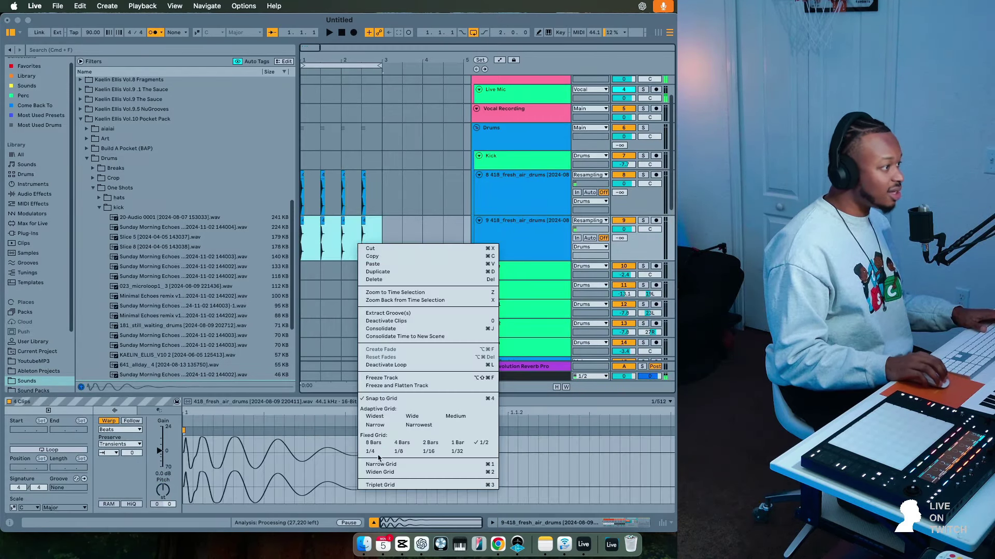
pyautogui.click(125, 453)
pyautogui.moveTo(126, 453); pyautogui.dragTo(127, 436)
pyautogui.click(371, 245)
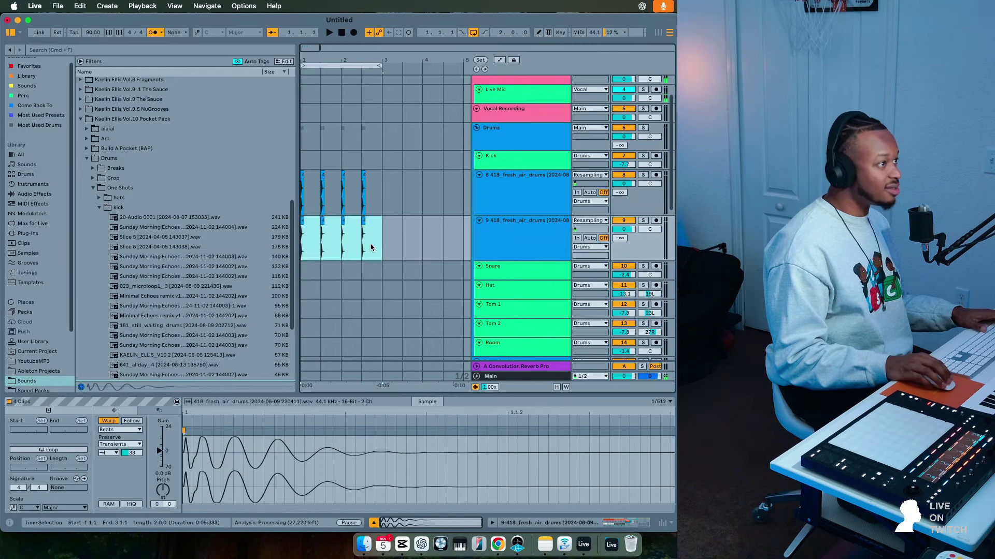
# Select the duplicated kick clips across the first two bars and set the fixed grid to 1/8.
pyautogui.moveTo(385, 246); pyautogui.dragTo(267, 246)
pyautogui.rightClick(345, 237)
pyautogui.click(397, 450)
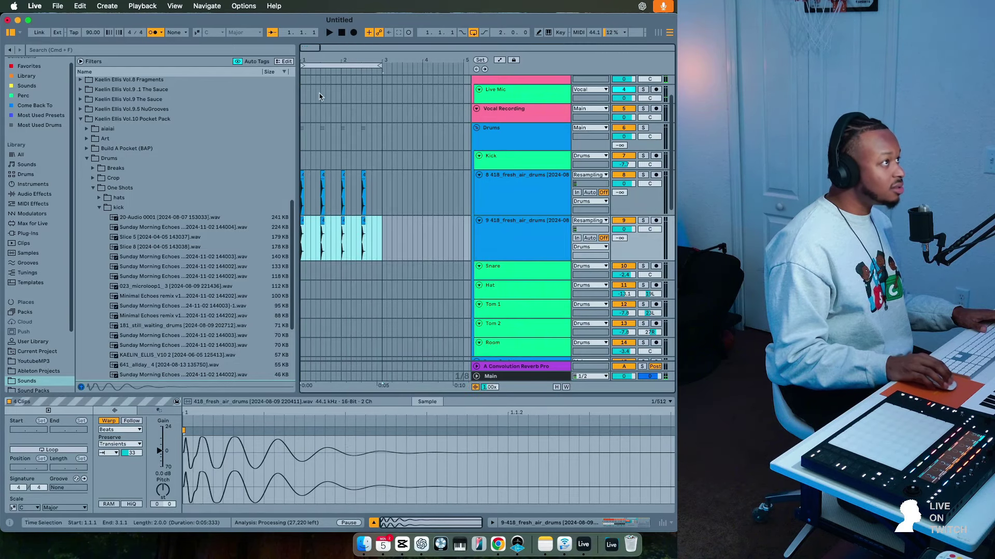
pyautogui.moveTo(309, 49); pyautogui.dragTo(309, 75)
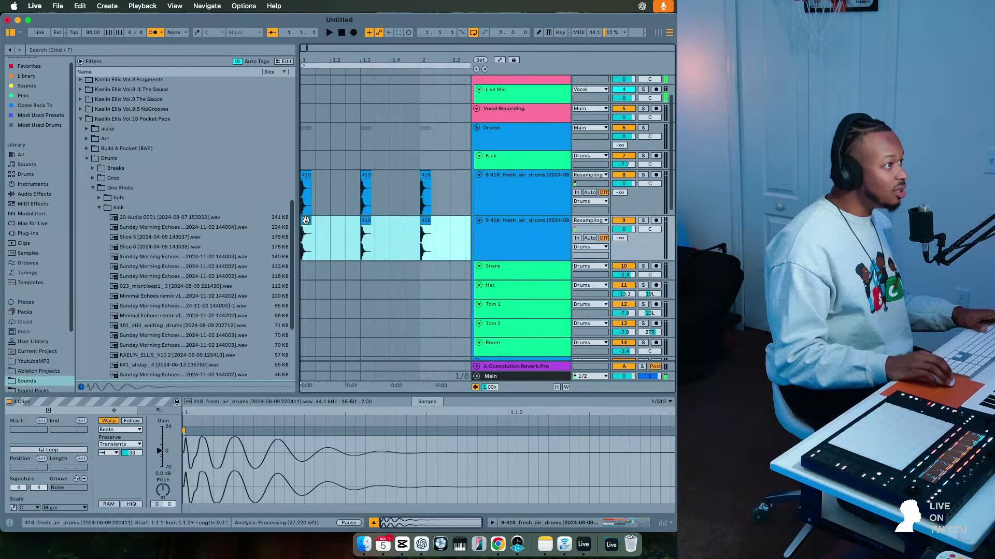
# Shift the four duplicated kick clips to start at 1.2.3, set the fixed grid to 1/16, and nudge them one grid step later.
pyautogui.moveTo(308, 221); pyautogui.dragTo(354, 225)
pyautogui.rightClick(343, 226)
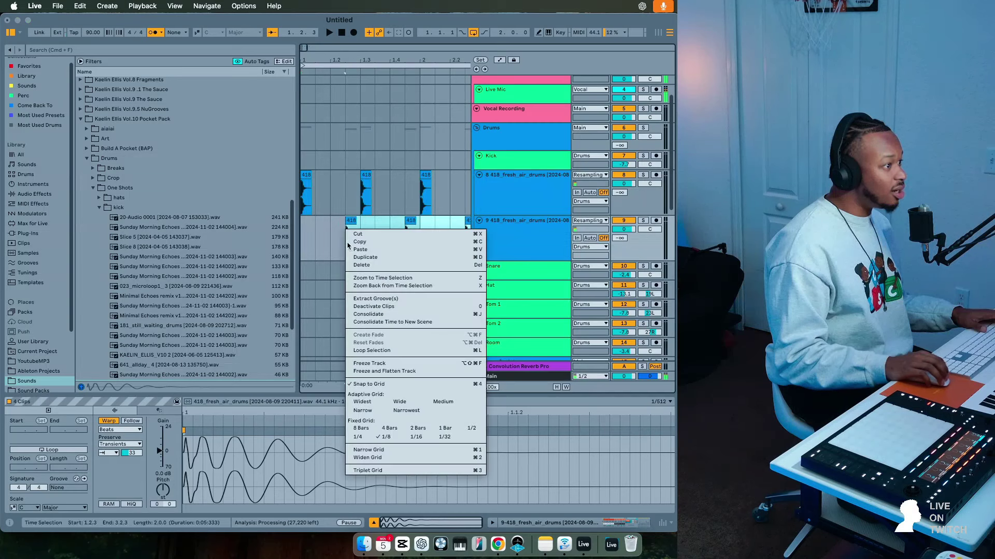
pyautogui.click(422, 436)
pyautogui.press('Right')
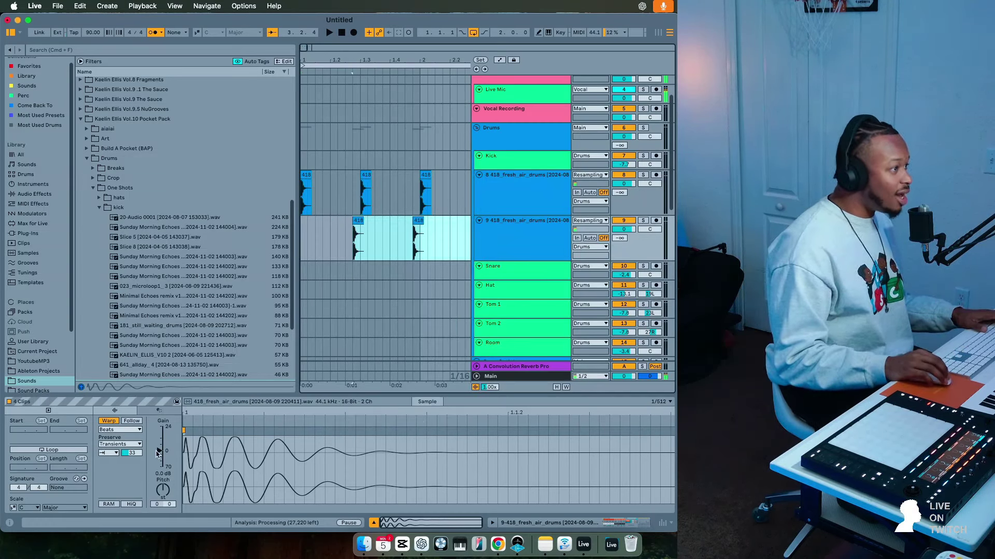
# Lower the gain of the four duplicated kick clips to -7.4 dB and play the pattern from the start.
pyautogui.moveTo(158, 454); pyautogui.dragTo(159, 458)
pyautogui.click(341, 45)
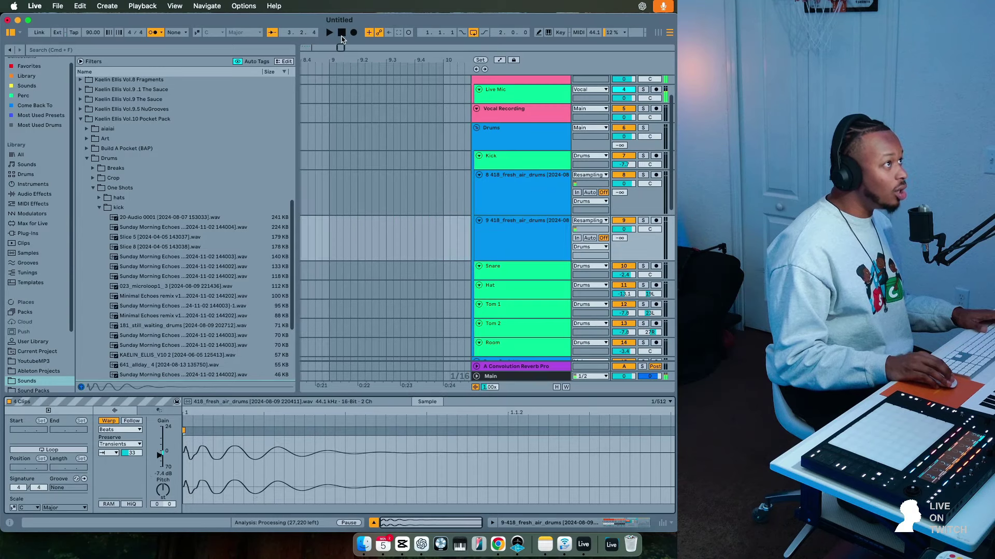
pyautogui.click(342, 34)
pyautogui.press('space')
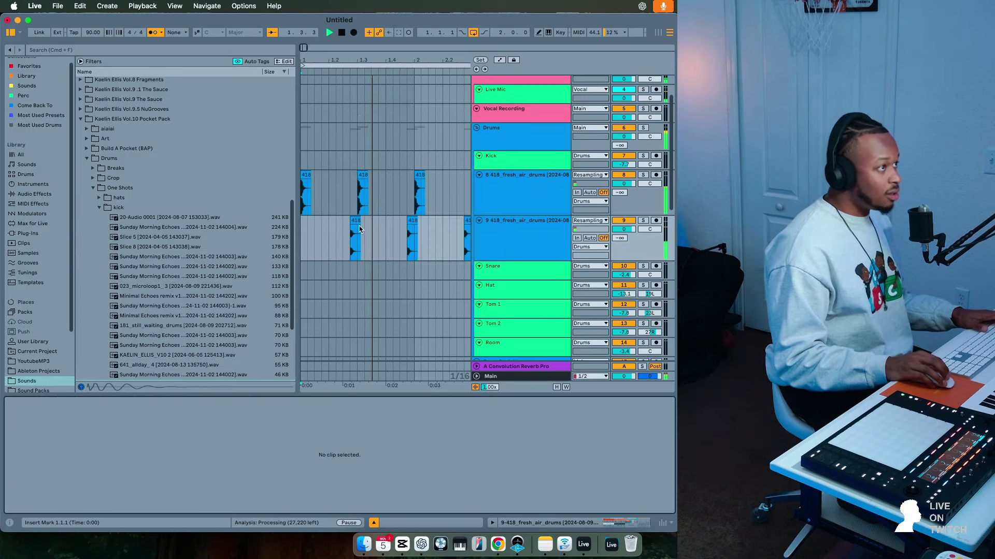
pyautogui.press('-')
pyautogui.press('-')
pyautogui.press('-')
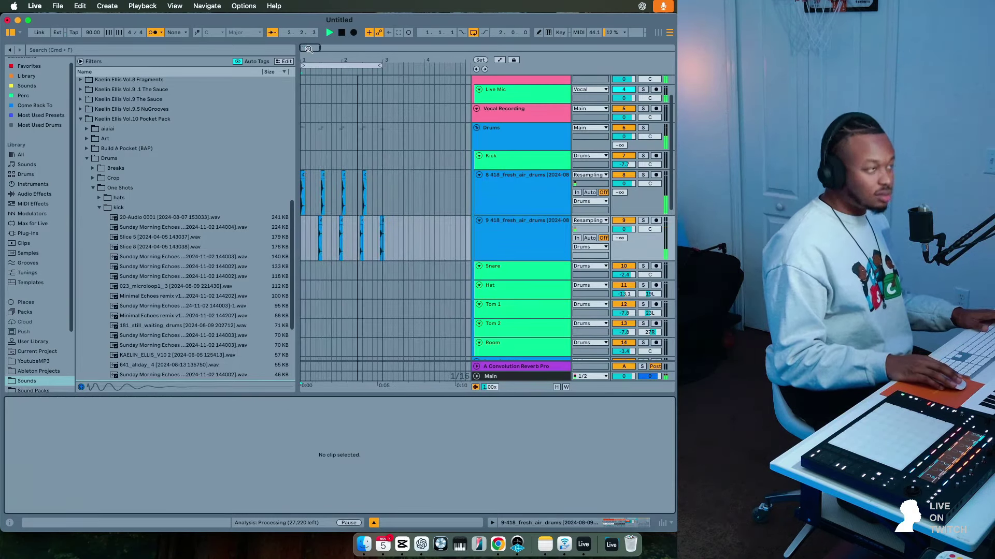
pyautogui.scroll(-2, 359, 183)
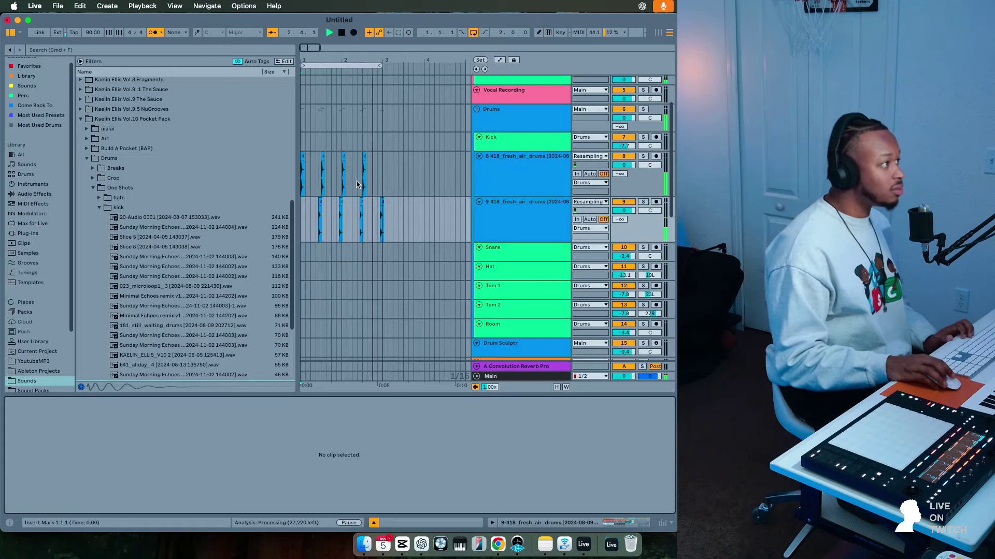
# Audition the samples in the hits subfolder of the One Shots snare folder over the playing kicks.
pyautogui.doubleClick(127, 209)
pyautogui.click(141, 287)
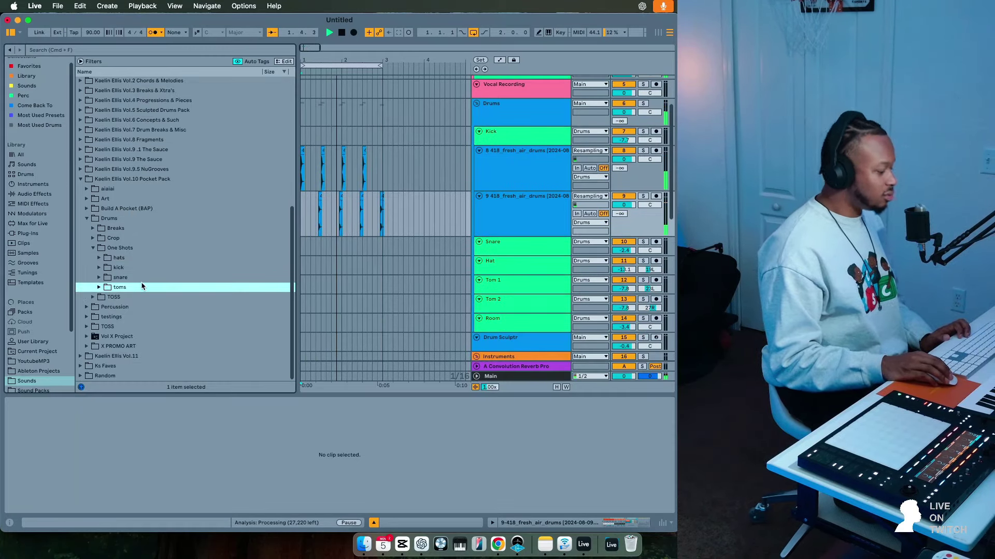
pyautogui.press('Up')
pyautogui.press('Right')
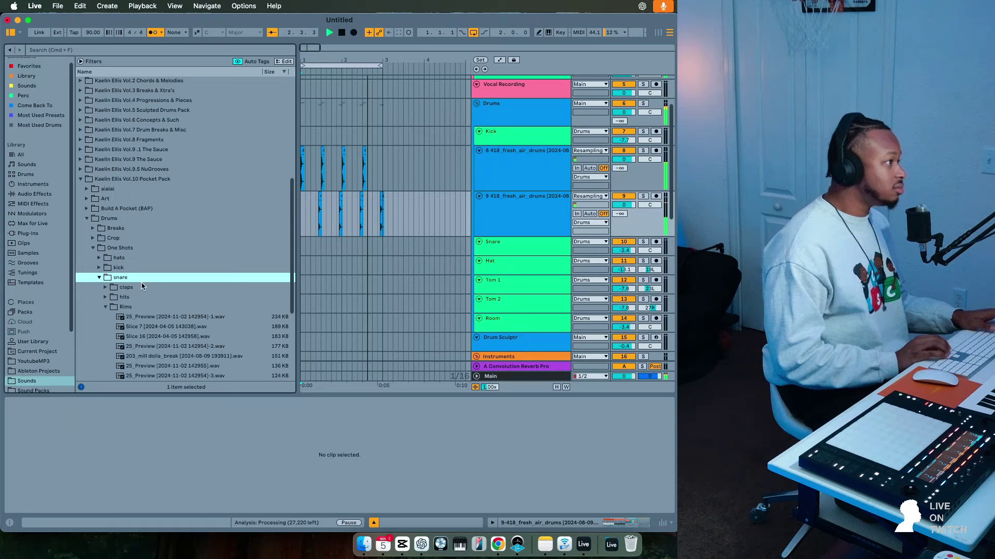
pyautogui.press('Down')
pyautogui.press('Down')
pyautogui.press('Down')
pyautogui.press('Up')
pyautogui.press('Right')
pyautogui.press('Down')
pyautogui.press('Down')
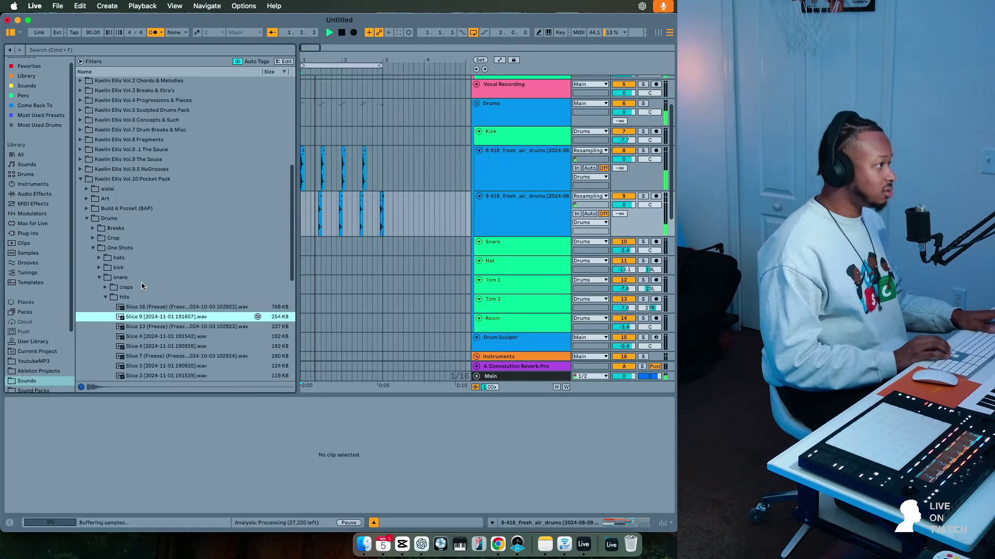
pyautogui.press('Down')
pyautogui.press('Down')
pyautogui.press('Down')
pyautogui.press('Down')
pyautogui.press('Down')
pyautogui.press('Down')
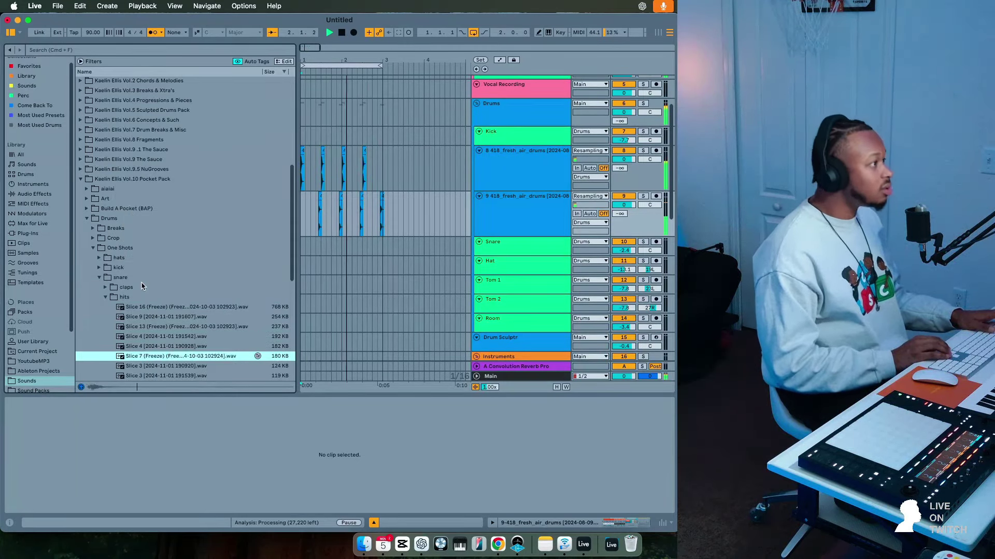
pyautogui.press('Down')
# Look through the remaining One Shots subfolders and open the TOSS folder inside Drums.
pyautogui.press('Left')
pyautogui.press('Left')
pyautogui.press('Down')
pyautogui.press('Down')
pyautogui.press('Right')
pyautogui.press('Down')
pyautogui.press('Right')
pyautogui.press('Down')
pyautogui.press('Down')
pyautogui.press('Down')
pyautogui.press('Down')
pyautogui.press('Left')
pyautogui.press('Left')
pyautogui.press('Right')
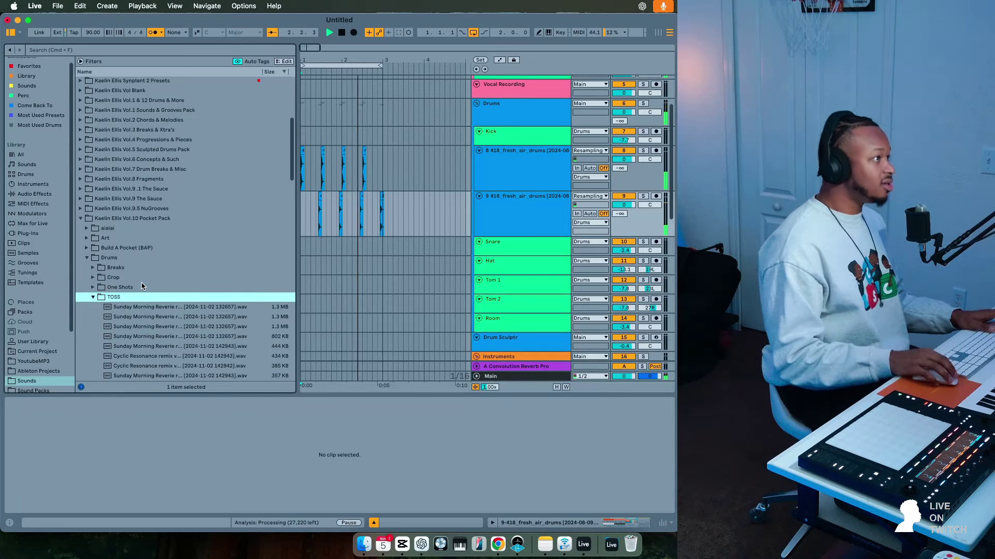
# Sort the browser by ascending file size and preview short samples in the TOSS folder.
pyautogui.click(273, 72)
pyautogui.click(139, 346)
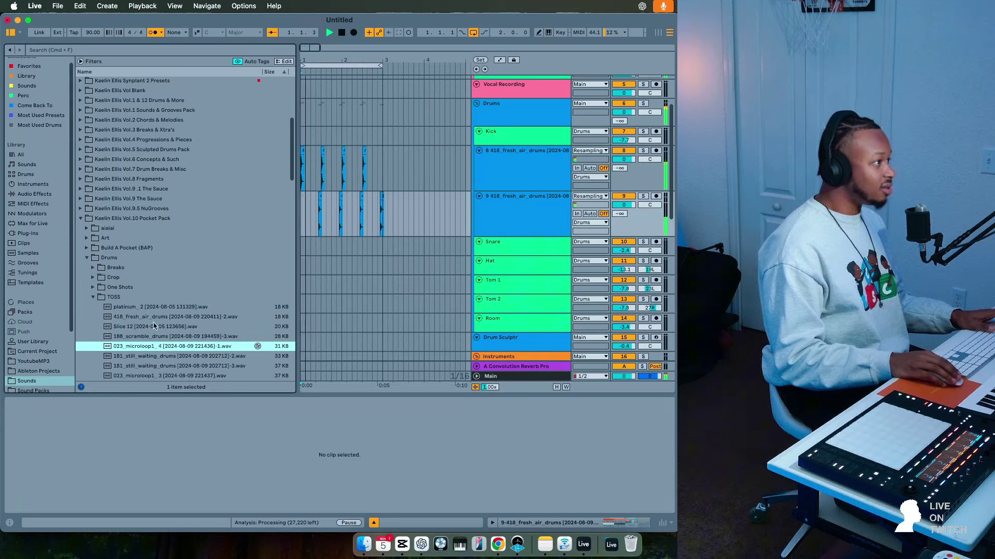
pyautogui.click(122, 317)
# Audition the hat one-shots, from the microloop sample down to the Sunday Morning Echoes sounds.
pyautogui.click(120, 287)
pyautogui.click(129, 318)
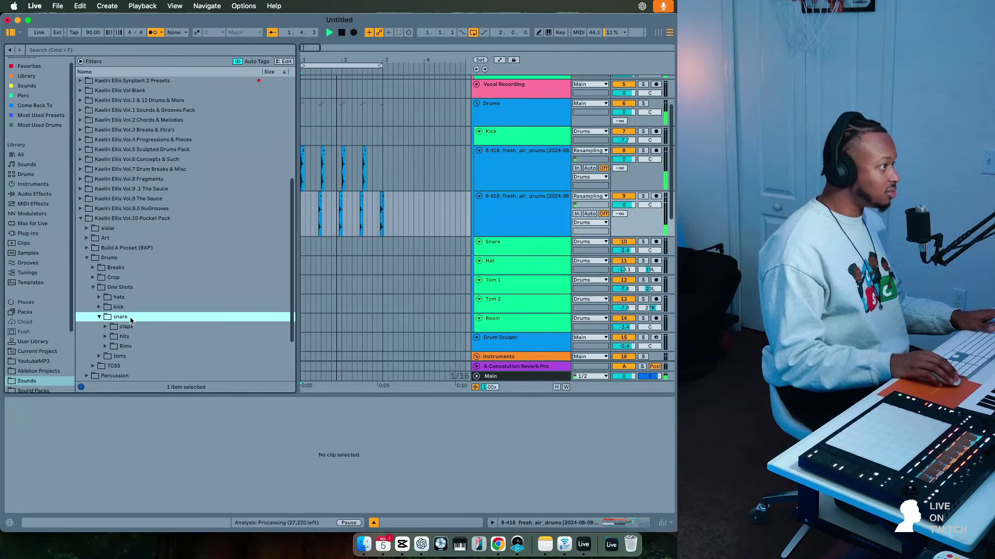
pyautogui.click(128, 300)
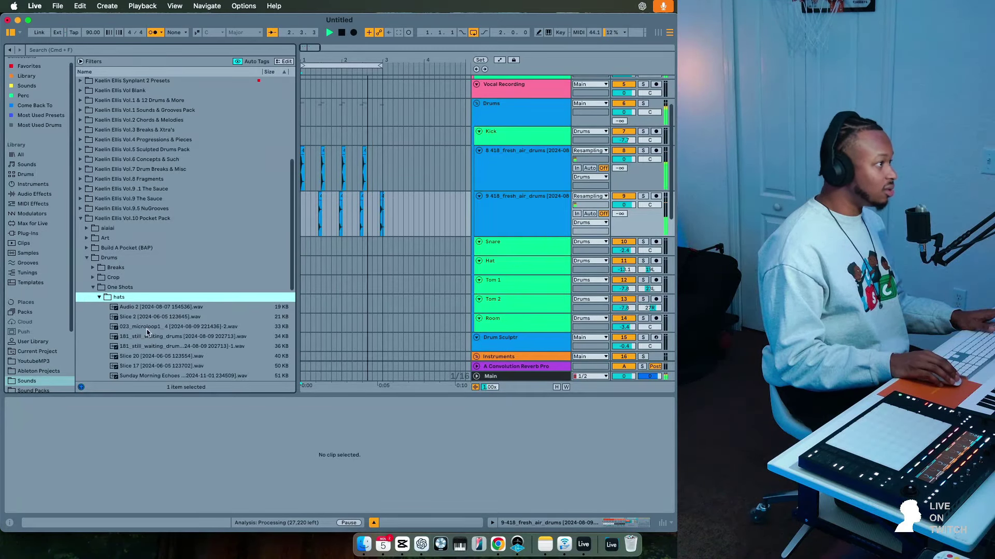
pyautogui.click(147, 330)
pyautogui.press('Down')
pyautogui.press('Down')
pyautogui.press('Down')
pyautogui.press('Down')
pyautogui.press('Down')
pyautogui.press('Down')
pyautogui.press('Down')
pyautogui.press('Down')
pyautogui.press('Down')
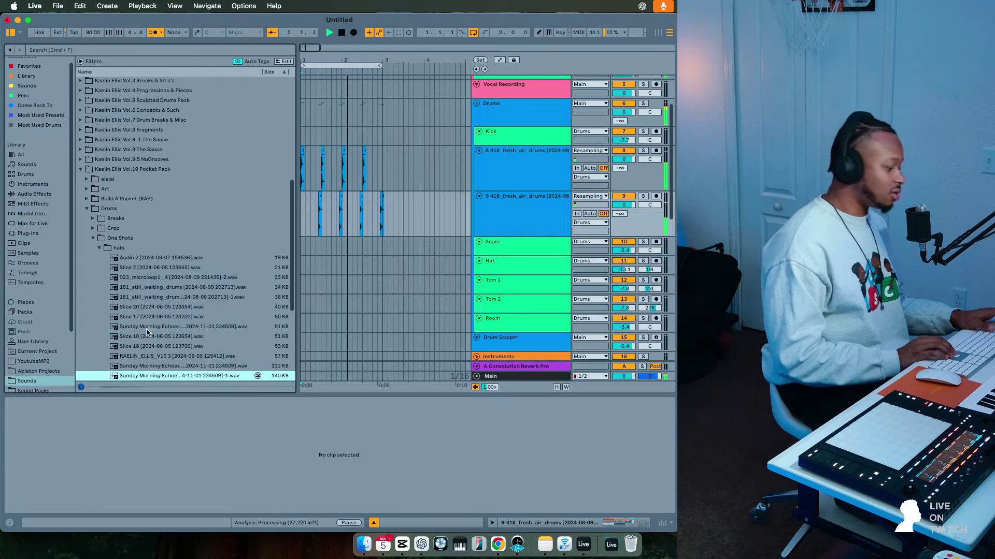
pyautogui.scroll(-1, 146, 334)
# Add an audio track below the second kick track and set that kick track's Sample Delay to 32.2 ms.
pyautogui.click(484, 212)
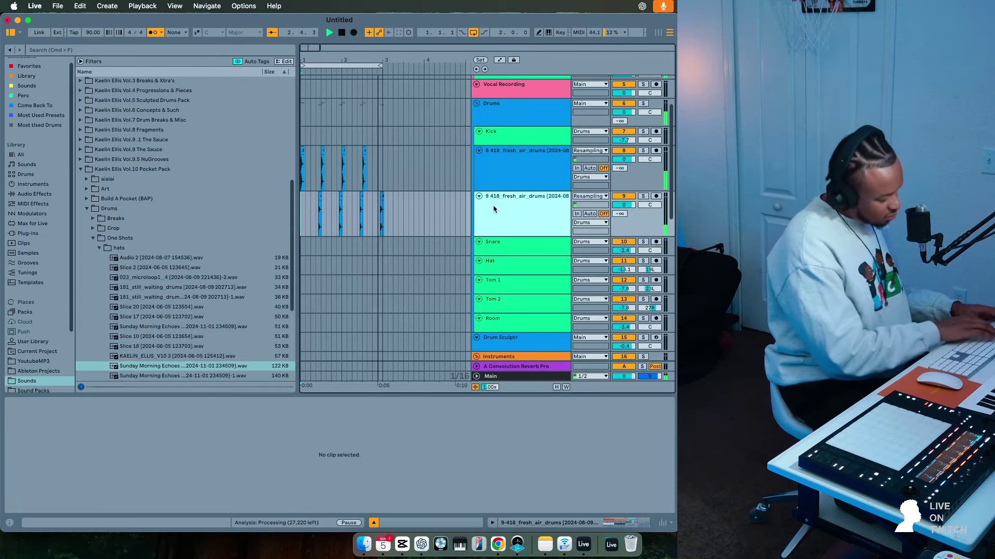
pyautogui.press('super+t')
pyautogui.click(527, 209)
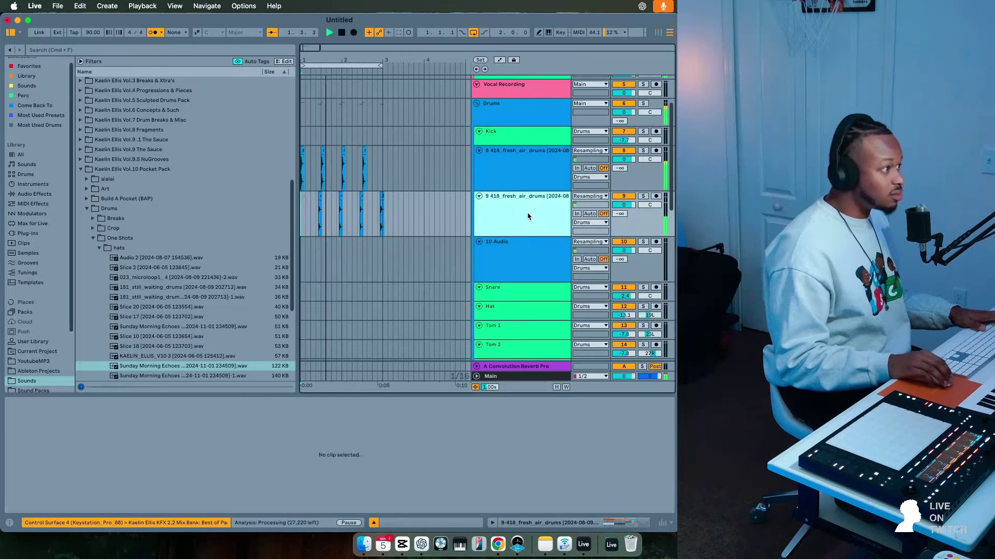
pyautogui.moveTo(82, 495); pyautogui.dragTo(82, 486)
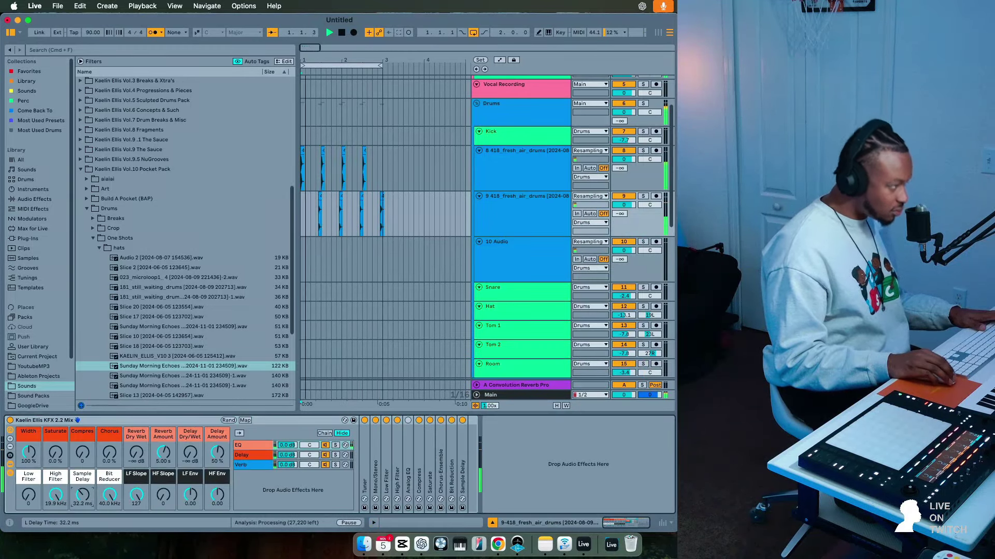
# Place the 122 KB Sunday Morning Echoes hat in bar 1 of the new track and duplicate it three times across two bars.
pyautogui.moveTo(176, 365); pyautogui.dragTo(309, 266)
pyautogui.press('super+d')
pyautogui.press('super+d')
pyautogui.press('super+d')
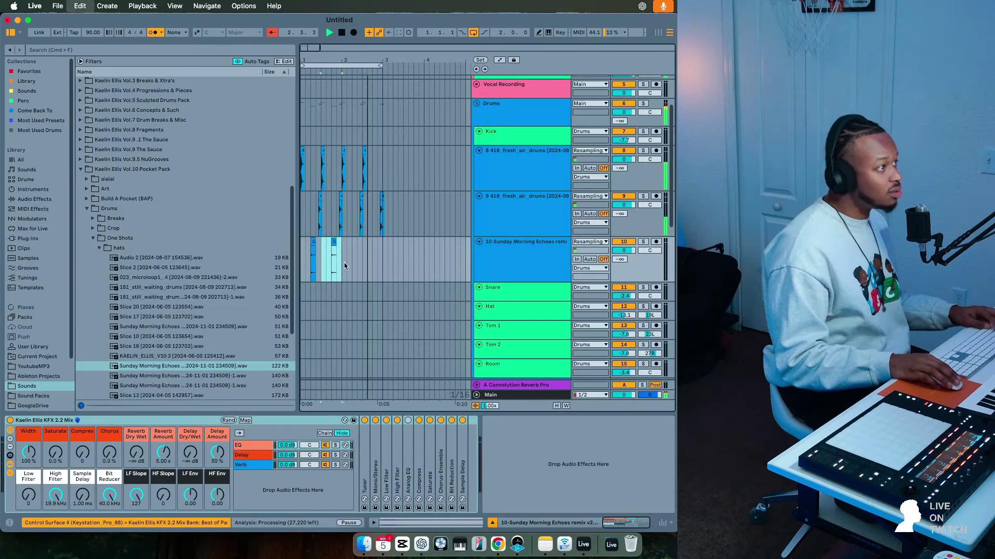
# Add an audio track below the hat track and audition the Misc Shots samples in the Pocket Pack's Percussion folder.
pyautogui.click(506, 270)
pyautogui.press('space')
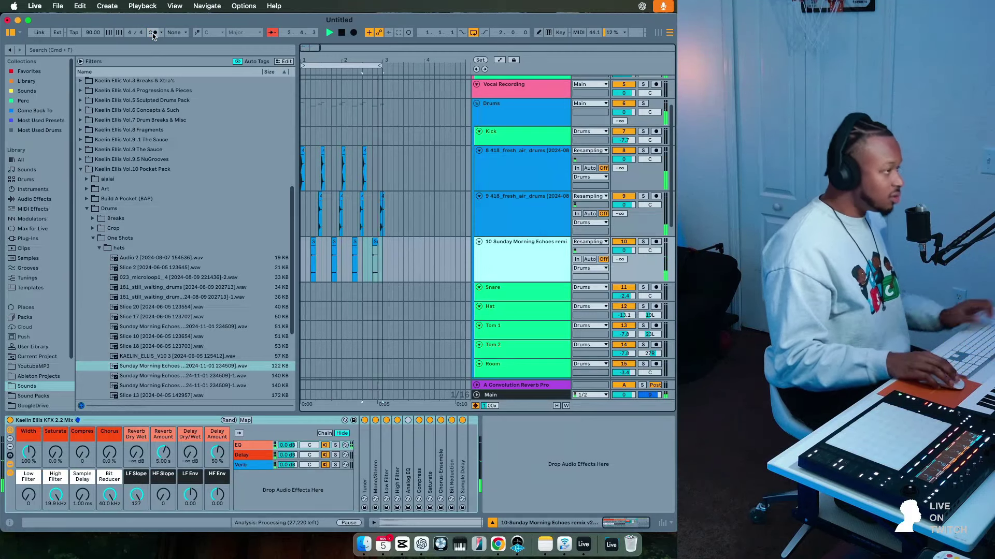
pyautogui.press('super+t')
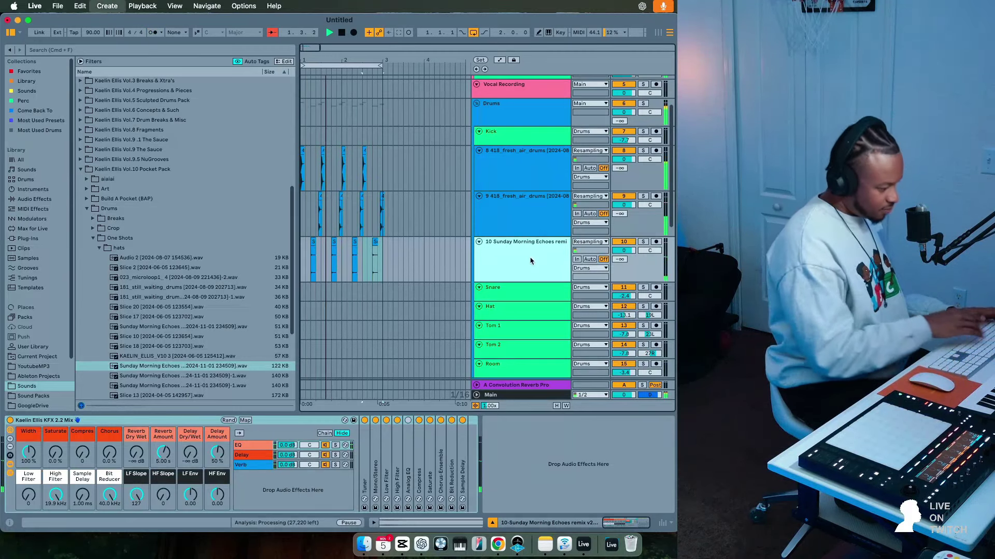
pyautogui.click(138, 247)
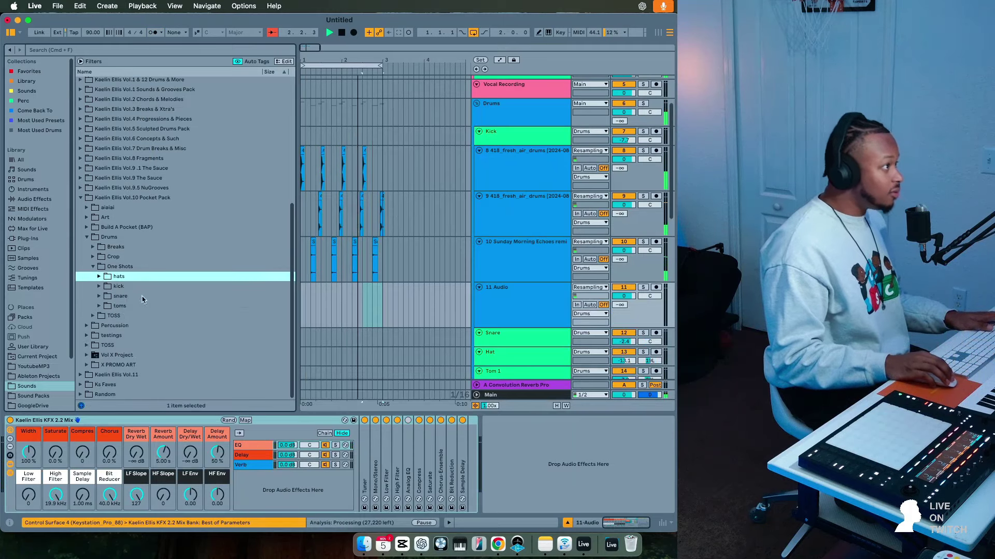
pyautogui.click(122, 324)
pyautogui.click(121, 345)
pyautogui.click(148, 365)
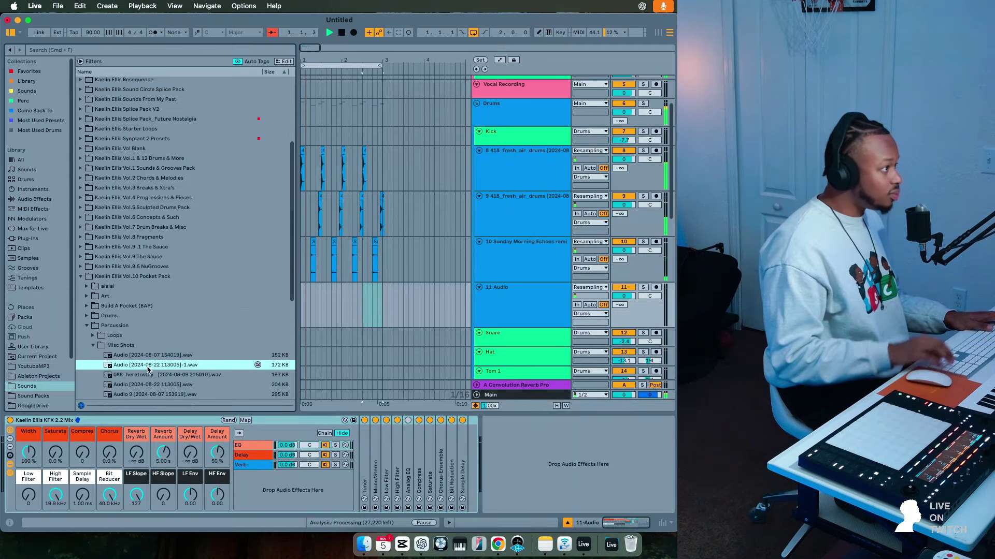
pyautogui.press('Up')
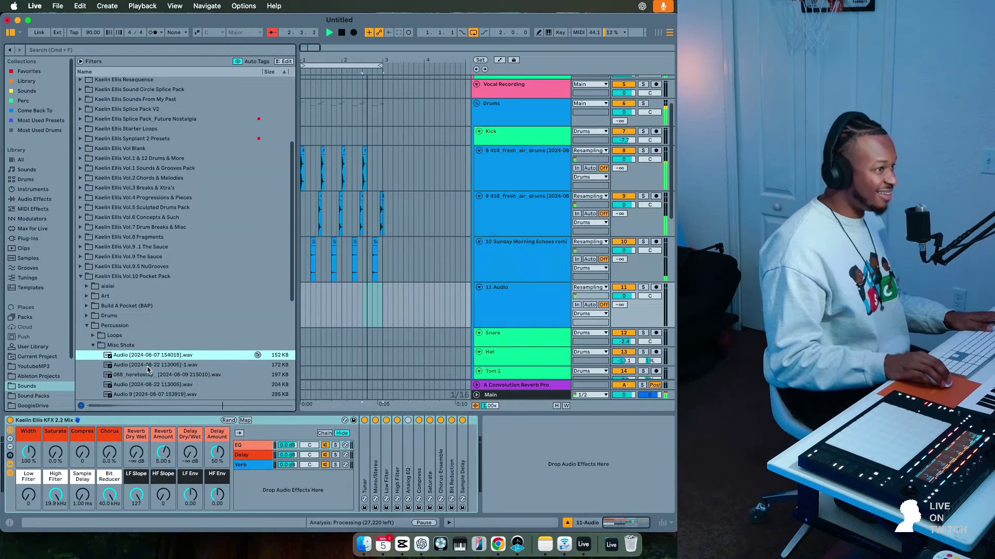
pyautogui.moveTo(143, 358); pyautogui.dragTo(320, 311)
pyautogui.press('space')
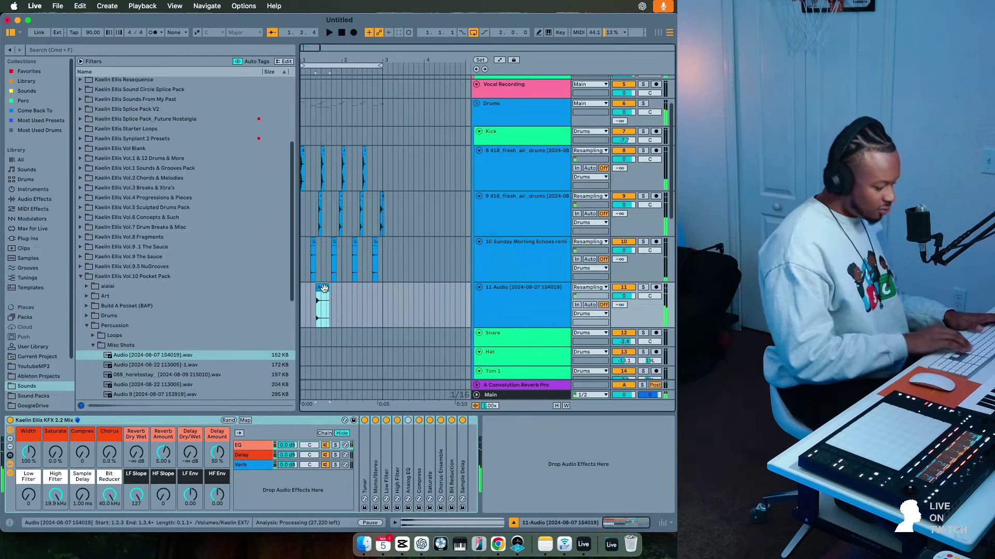
pyautogui.press('Home')
pyautogui.press('space')
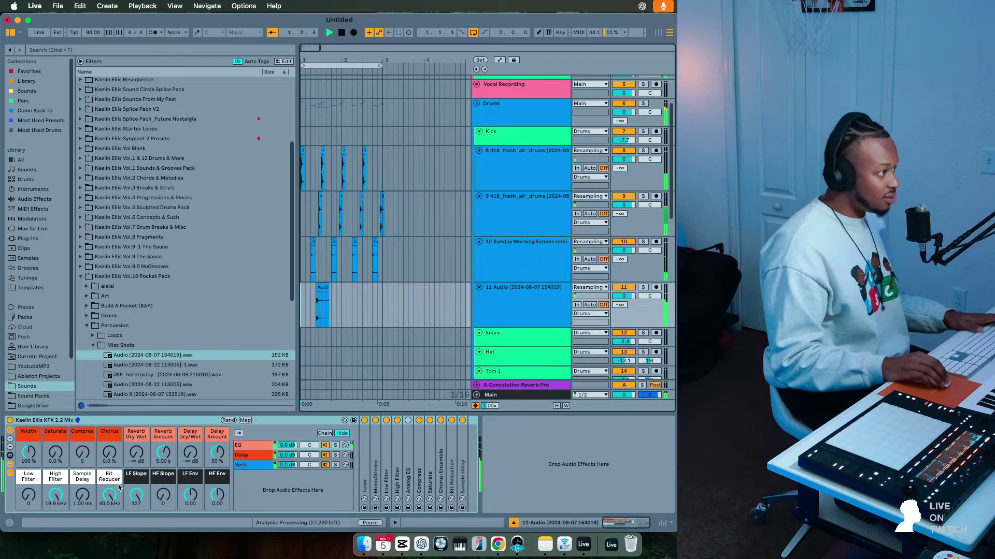
# Lower the percussion track's volume to about -9.8 dB and set its Sample Delay to 119 ms.
pyautogui.moveTo(82, 495); pyautogui.dragTo(82, 481)
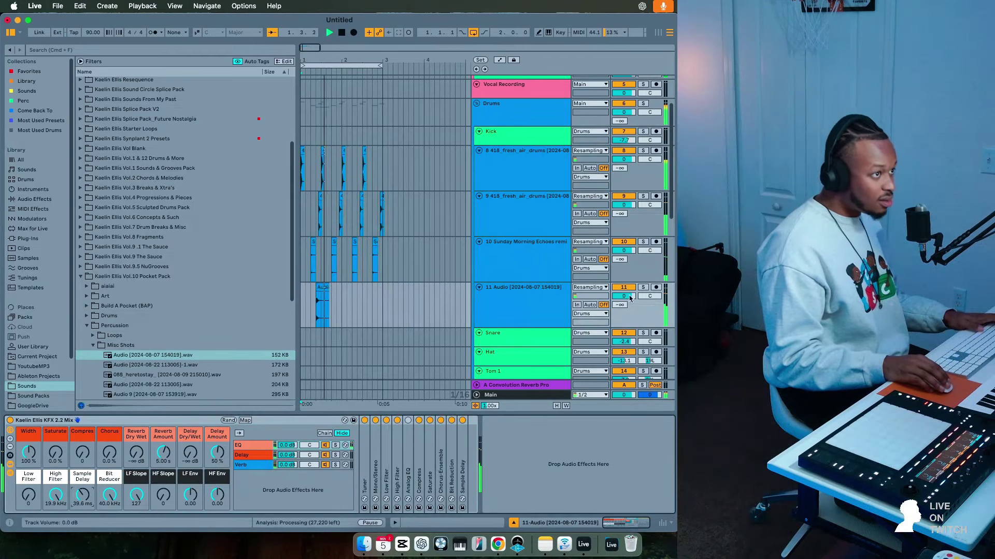
pyautogui.moveTo(630, 299); pyautogui.dragTo(629, 321)
pyautogui.moveTo(82, 495); pyautogui.dragTo(82, 477)
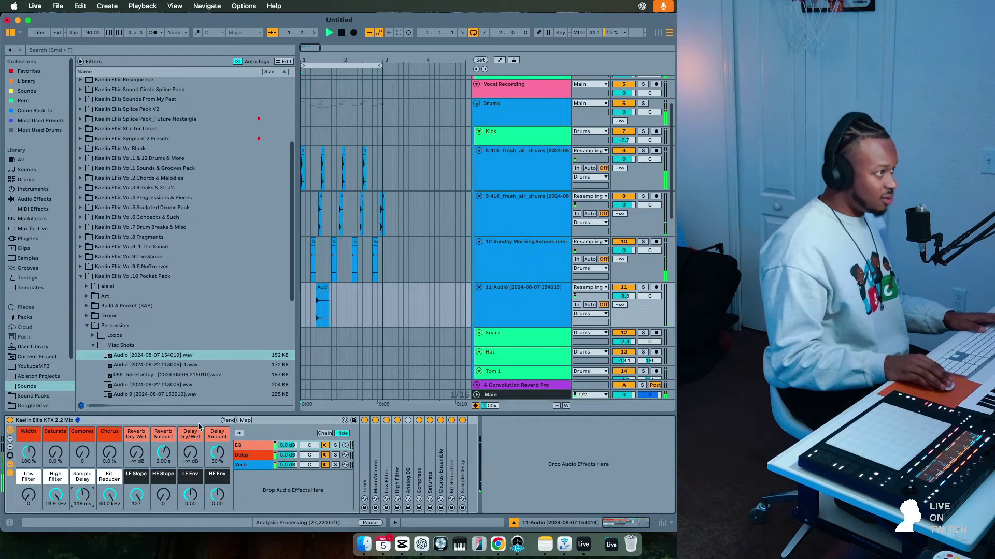
# Duplicate the first bar of the percussion track into bar 2 and add an audio track below it.
pyautogui.click(348, 305)
pyautogui.moveTo(302, 309); pyautogui.dragTo(342, 312)
pyautogui.press('super+d')
pyautogui.click(514, 315)
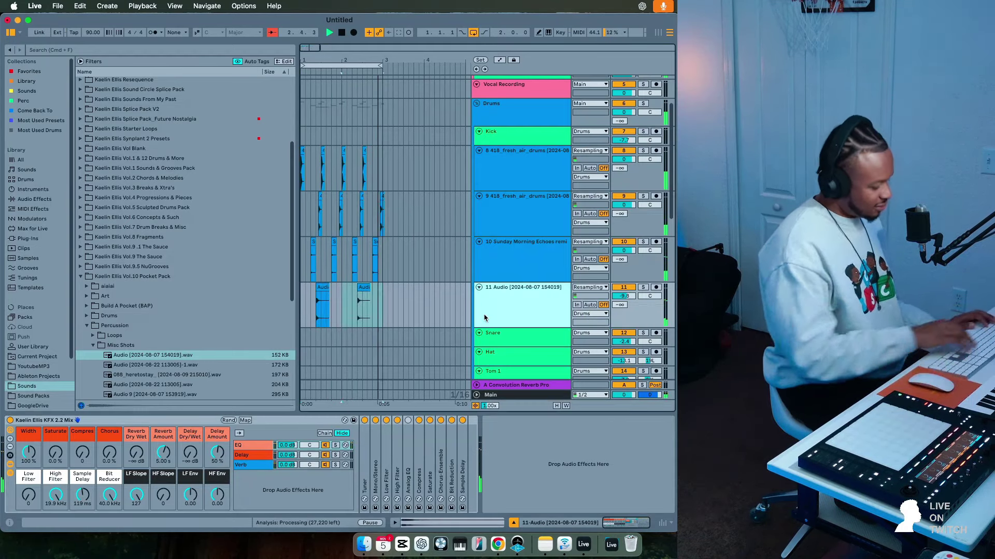
pyautogui.press('super+t')
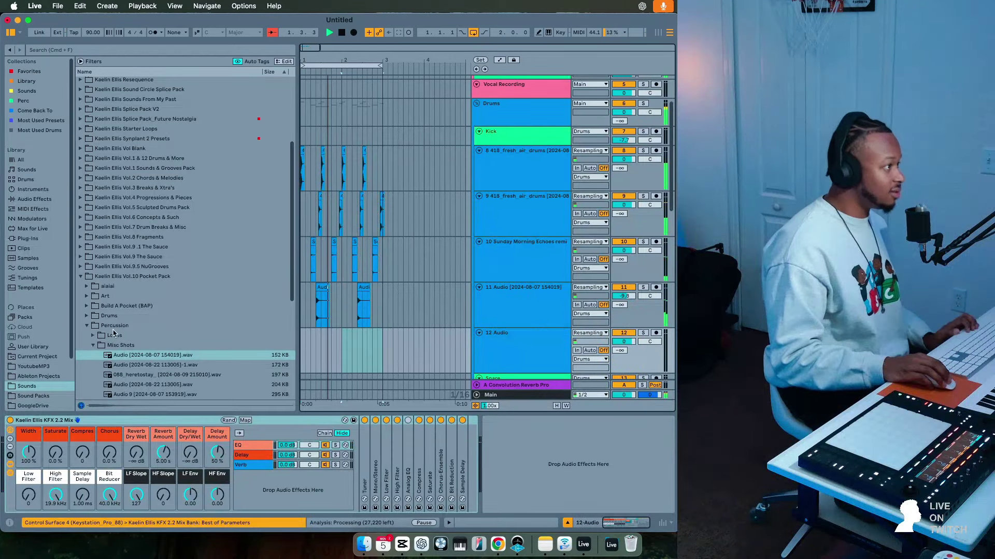
# Audition samples in the HATS subfolder of the Drums Crop folder, then return to the One Shots folder.
pyautogui.click(115, 326)
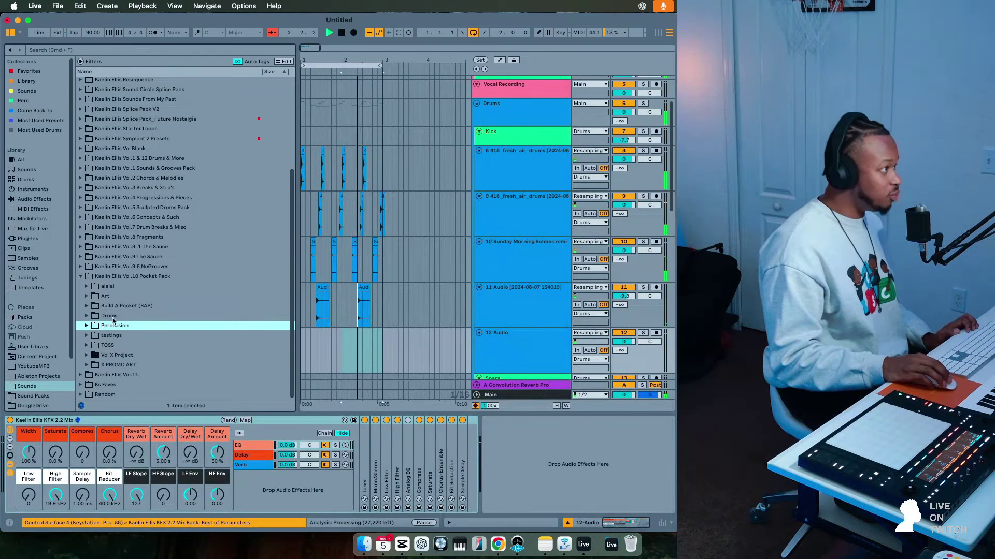
pyautogui.click(113, 318)
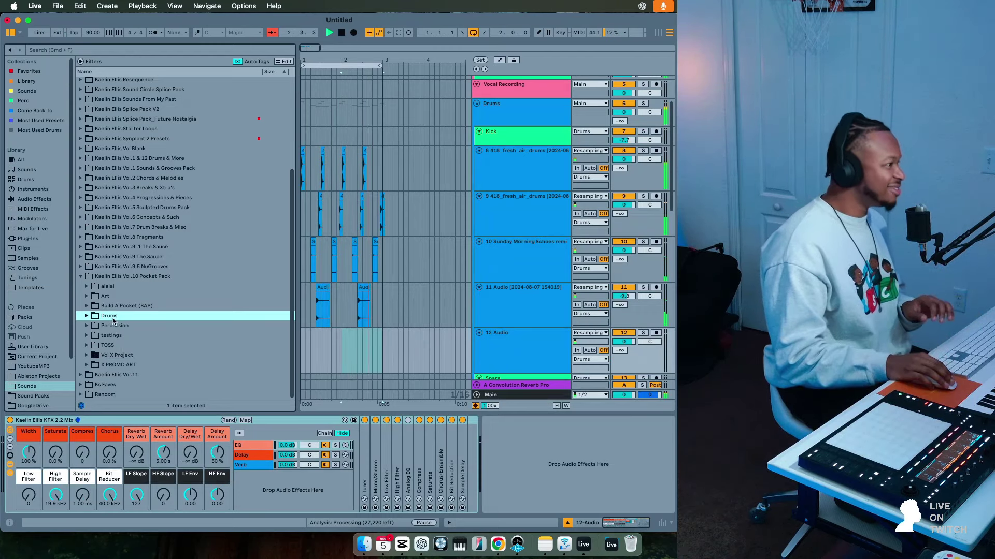
pyautogui.doubleClick(113, 318)
pyautogui.click(110, 348)
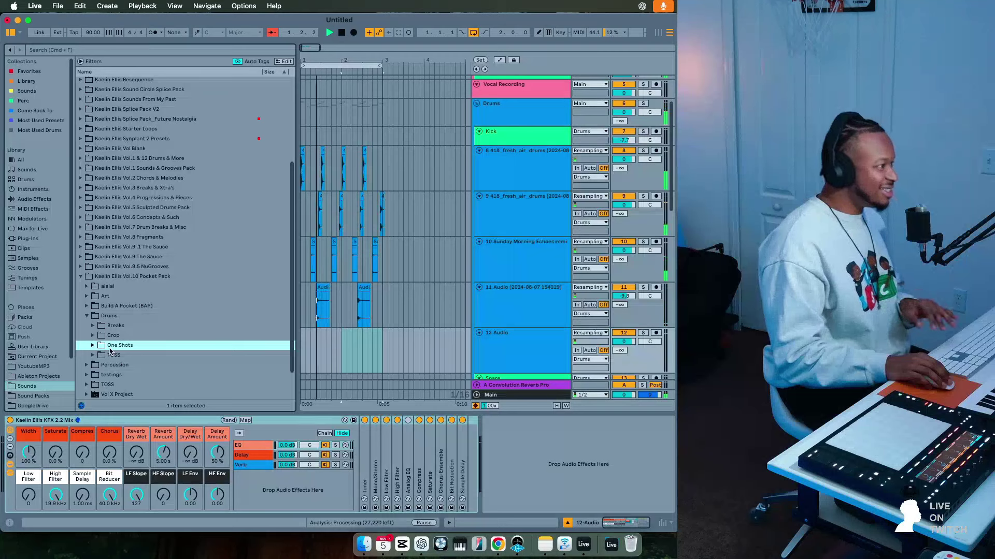
pyautogui.doubleClick(114, 336)
pyautogui.doubleClick(120, 355)
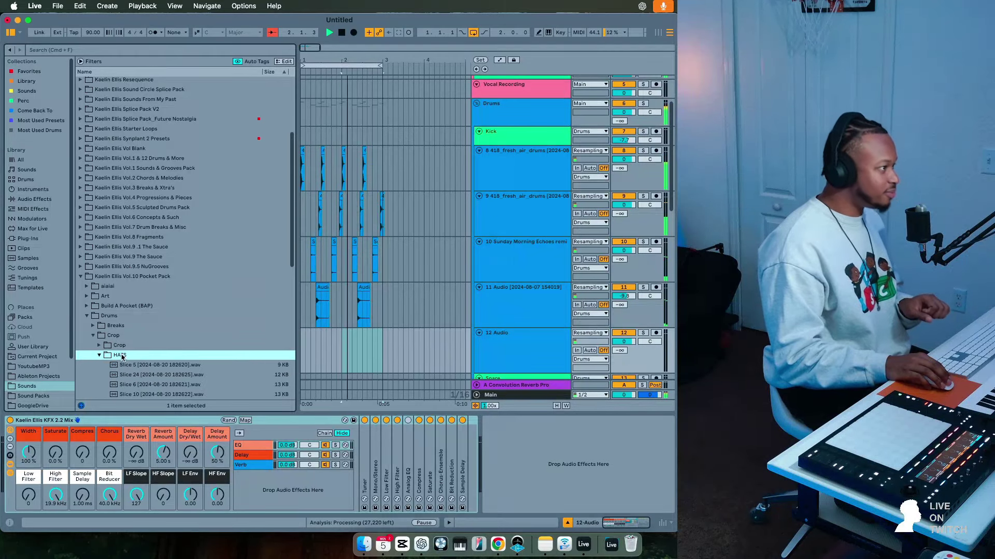
pyautogui.click(140, 378)
pyautogui.press('Down')
pyautogui.press('Up')
pyautogui.press('Up')
pyautogui.press('Up')
pyautogui.press('Left')
pyautogui.press('Down')
pyautogui.press('Left')
pyautogui.press('Left')
pyautogui.press('Down')
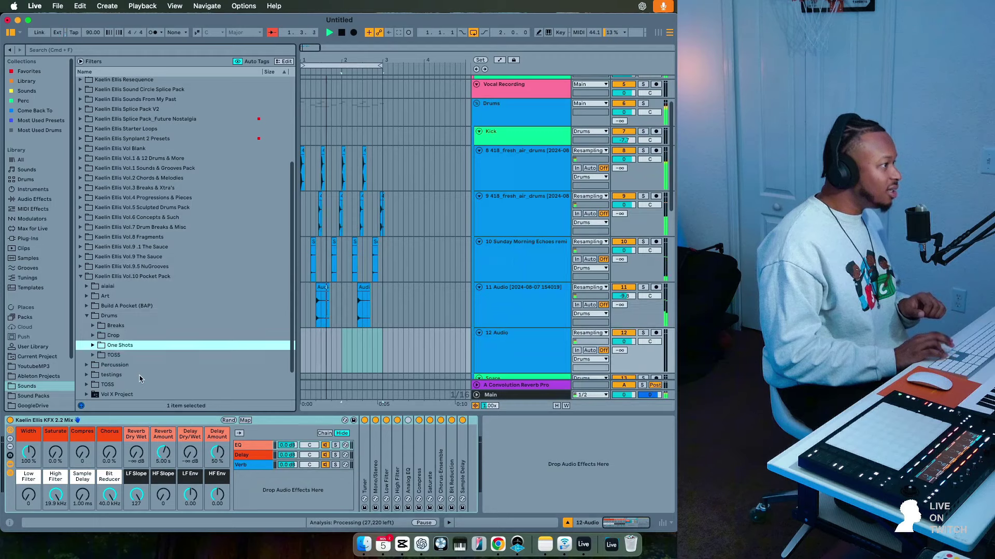
pyautogui.press('Right')
pyautogui.press('Down')
pyautogui.press('Down')
pyautogui.press('Up')
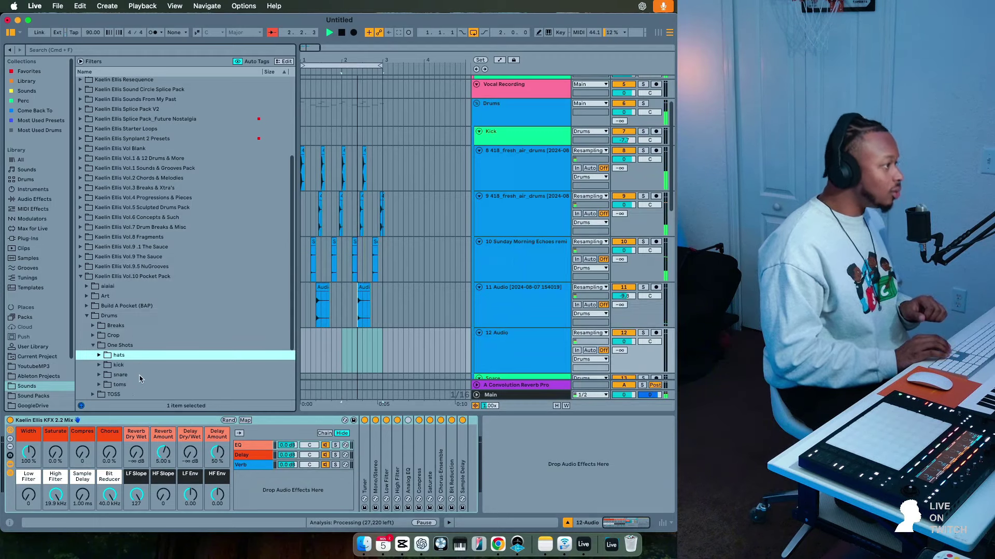
pyautogui.press('Right')
pyautogui.press('Down')
pyautogui.press('Down')
pyautogui.press('Down')
pyautogui.press('Down')
pyautogui.press('Down')
pyautogui.press('Down')
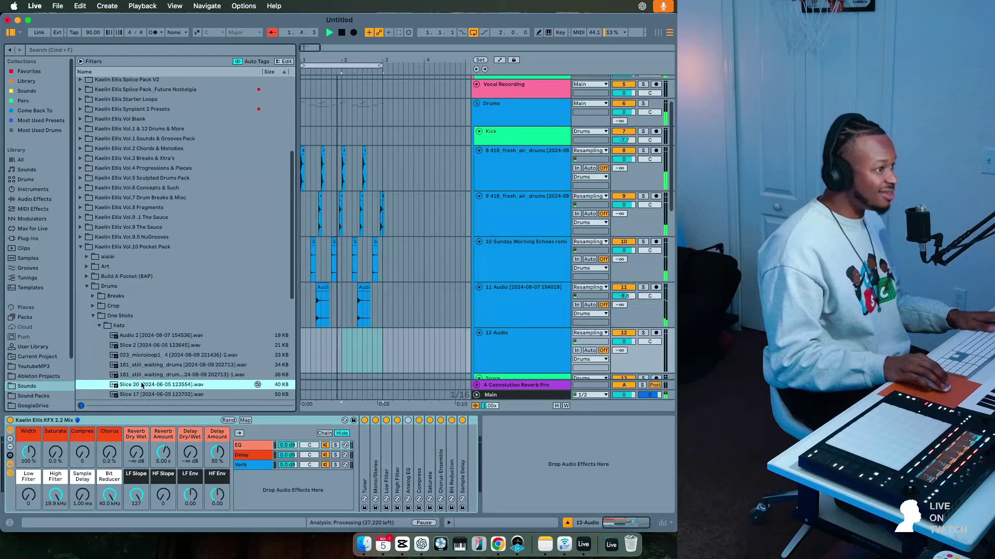
pyautogui.moveTo(141, 386); pyautogui.dragTo(306, 344)
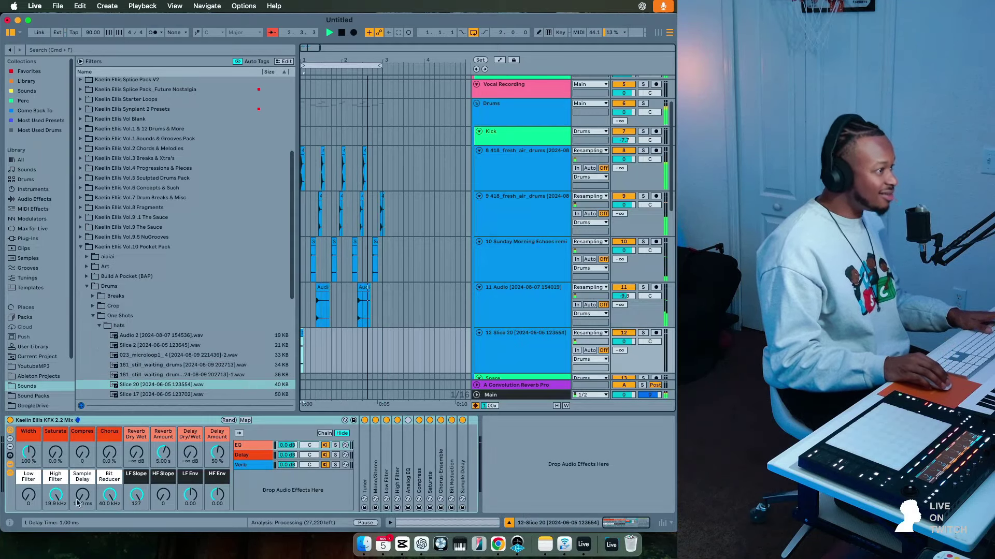
# Set the Slice 20 hat track's Sample Delay to 48.3 ms and its Low Filter to 39.
pyautogui.moveTo(78, 504); pyautogui.dragTo(78, 482)
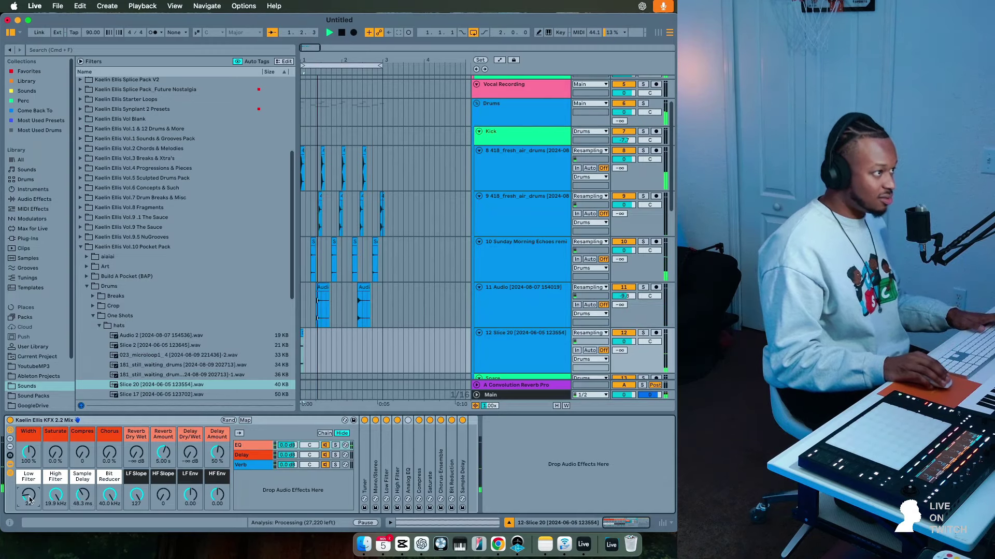
pyautogui.click(339, 326)
pyautogui.scroll(-10, 404, 313)
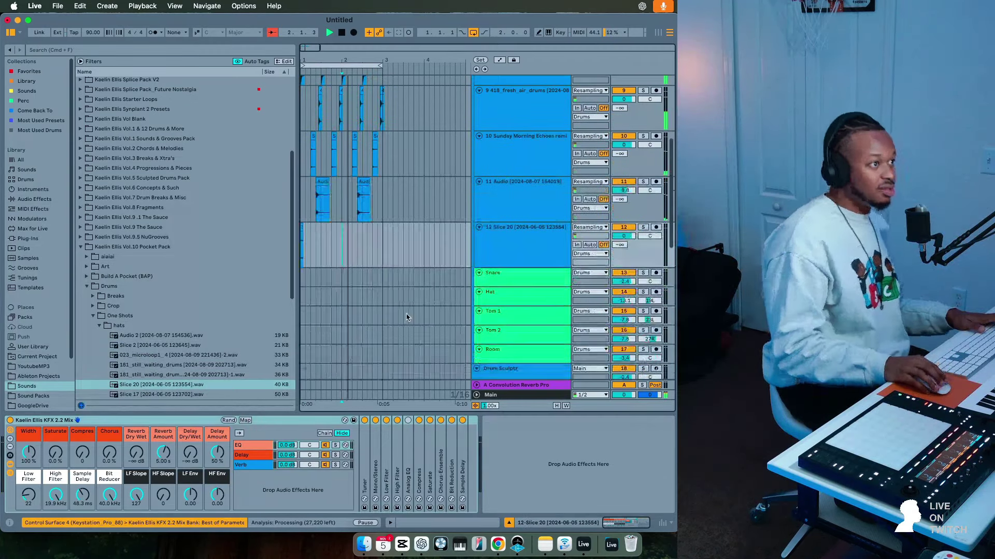
pyautogui.click(502, 310)
pyautogui.scroll(-5, 504, 314)
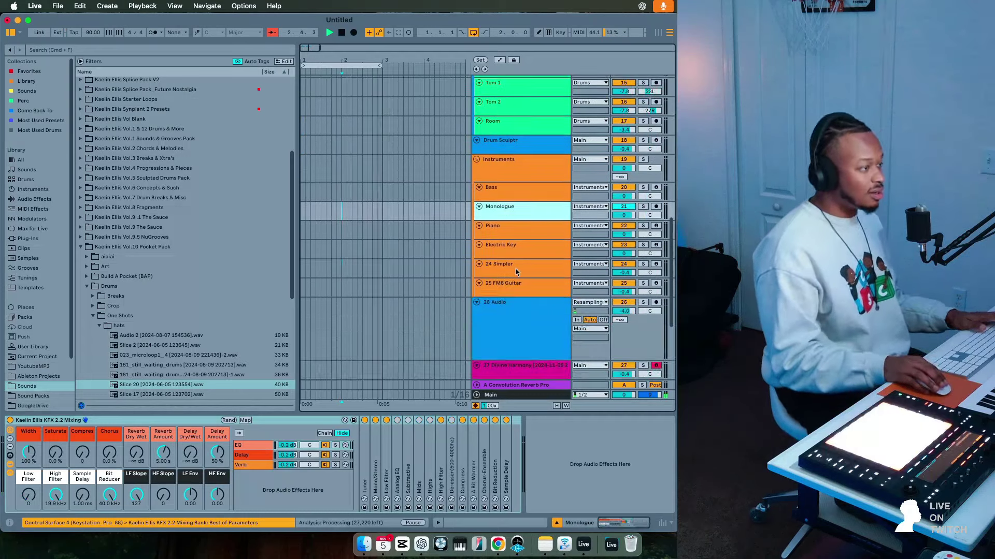
pyautogui.click(516, 273)
pyautogui.scroll(2, 516, 273)
pyautogui.scroll(3, 516, 274)
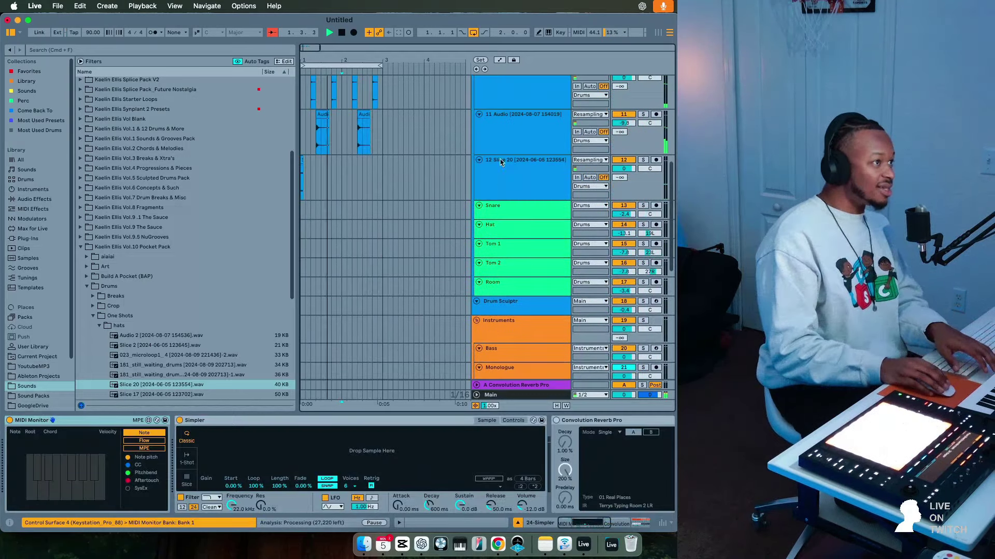
pyautogui.click(513, 172)
pyautogui.moveTo(29, 496); pyautogui.dragTo(29, 494)
# Optimize the arrangement's track heights and insert a new MIDI track directly below Electric Key.
pyautogui.scroll(-3, 538, 316)
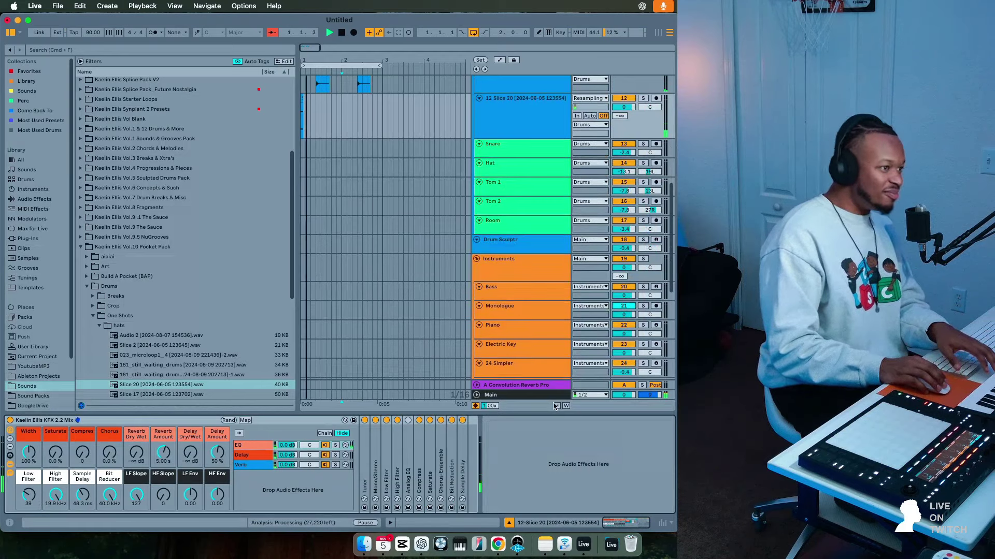
pyautogui.click(555, 406)
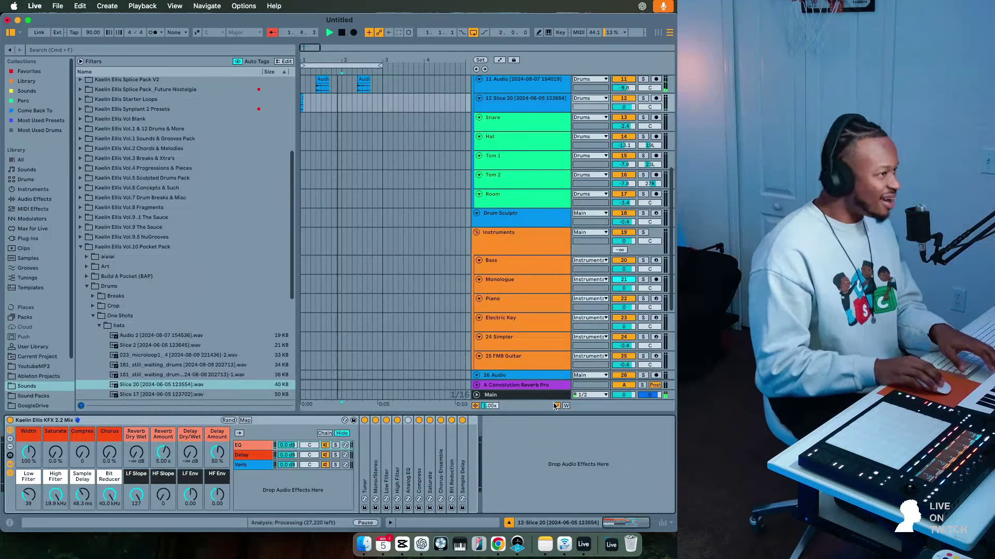
pyautogui.click(523, 327)
pyautogui.scroll(-1, 250, 271)
pyautogui.scroll(1, 506, 320)
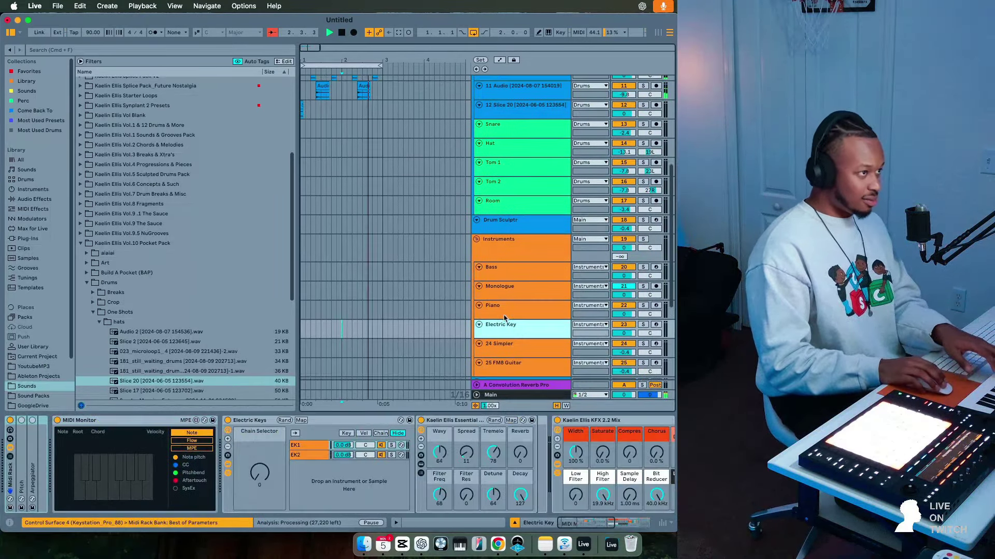
pyautogui.press('super+shift+t')
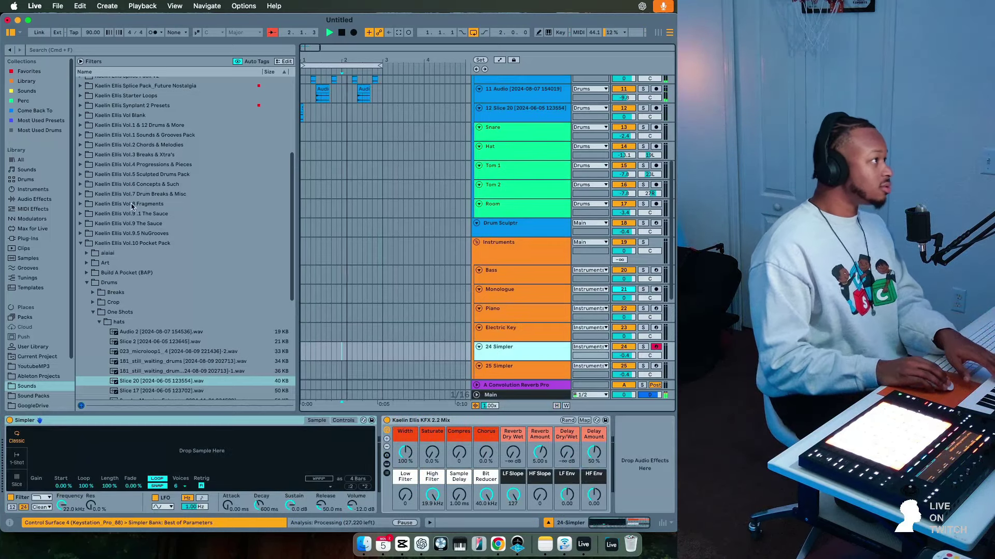
# Load the Analog instrument onto the new MIDI track in place of Simpler.
pyautogui.click(32, 190)
pyautogui.click(33, 200)
pyautogui.scroll(-10, 129, 234)
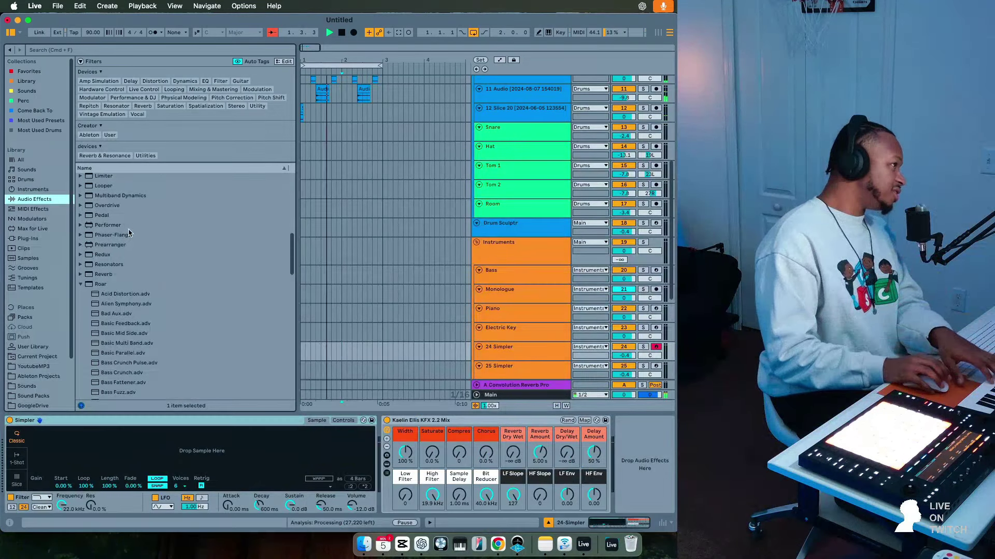
pyautogui.click(32, 190)
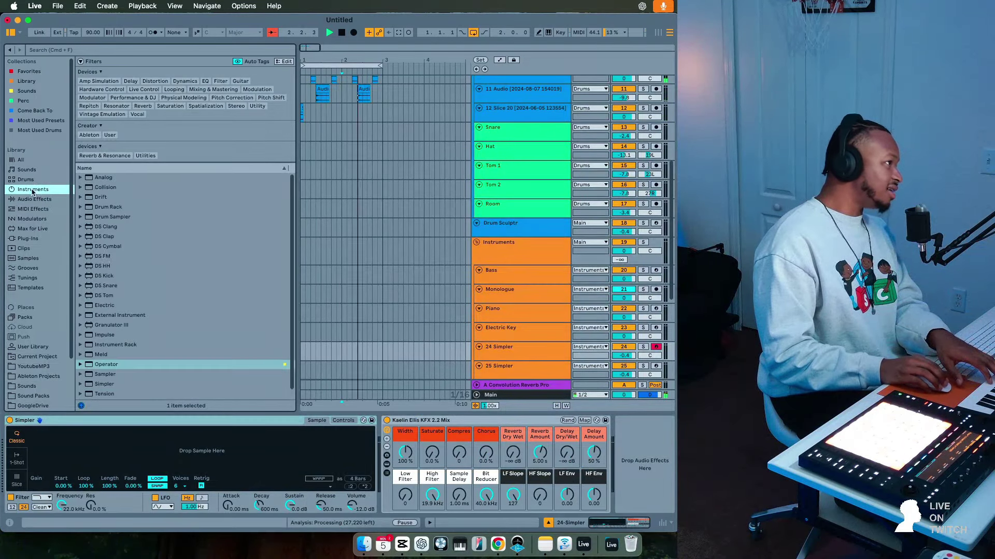
pyautogui.doubleClick(117, 148)
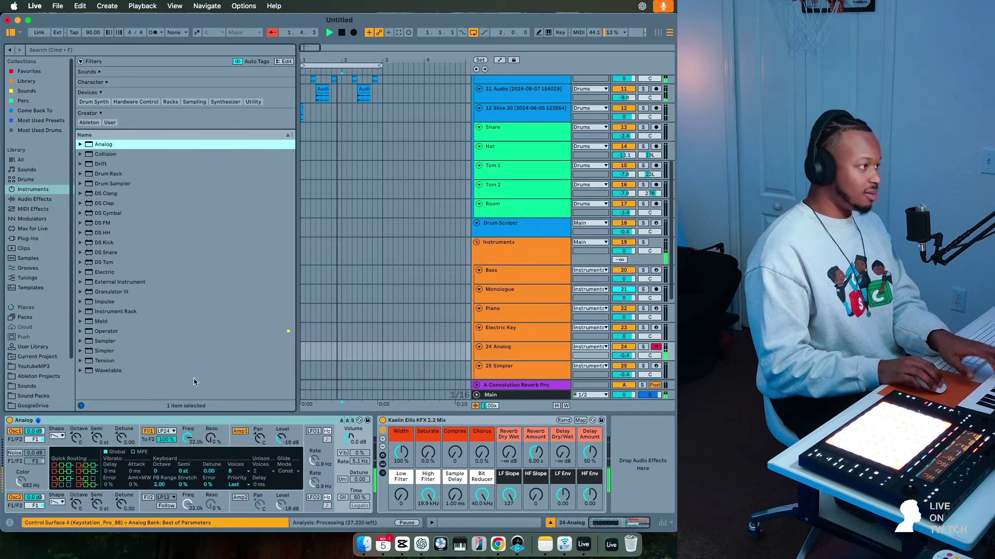
# Set Analog's Oscillator 1 detune to -0.40 and its semitone shift to 3 st.
pyautogui.click(239, 431)
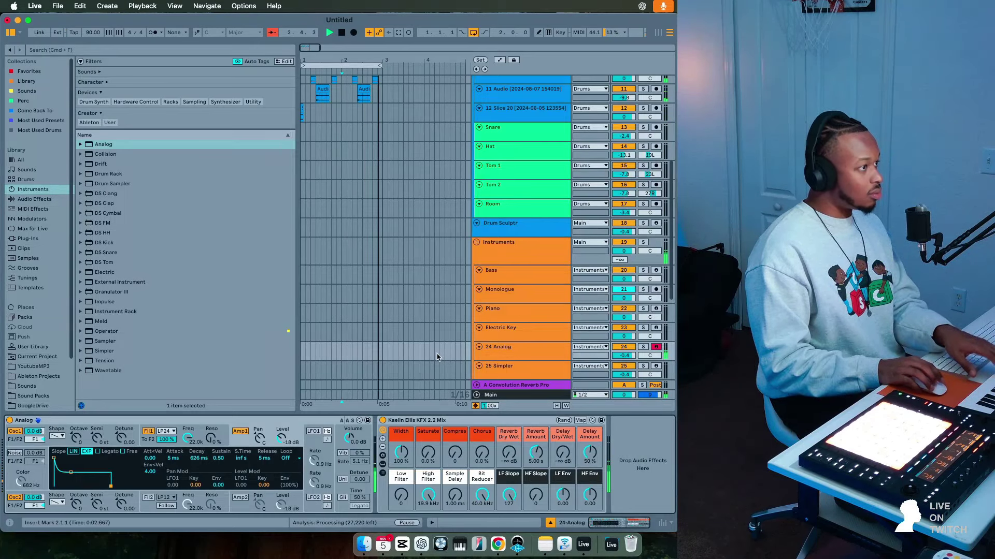
pyautogui.scroll(-5, 446, 351)
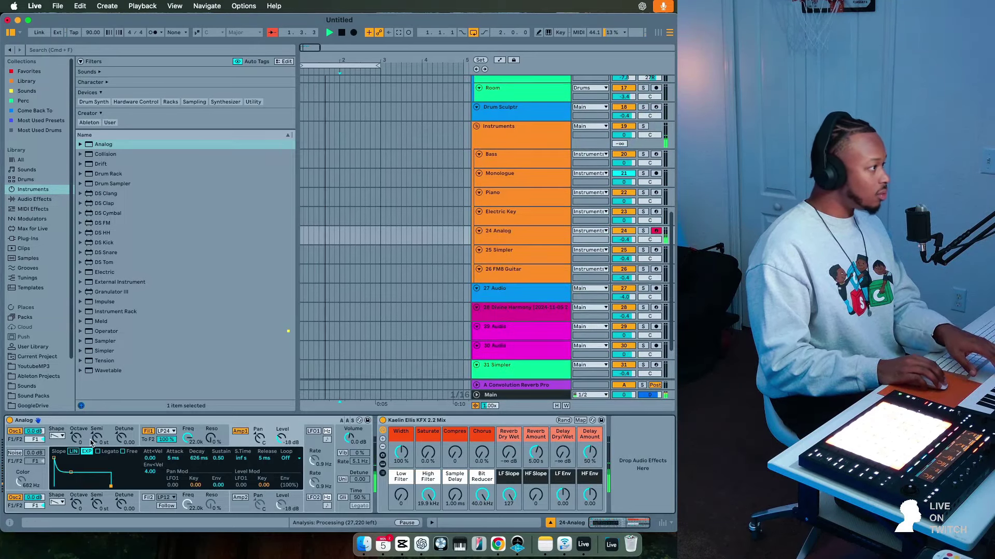
pyautogui.moveTo(121, 439); pyautogui.dragTo(121, 441)
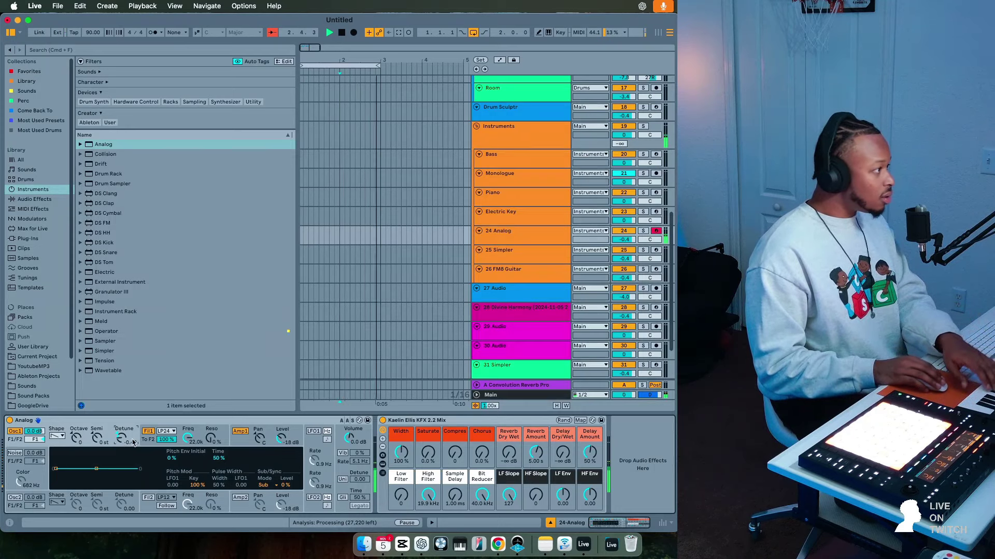
pyautogui.moveTo(94, 439); pyautogui.dragTo(94, 435)
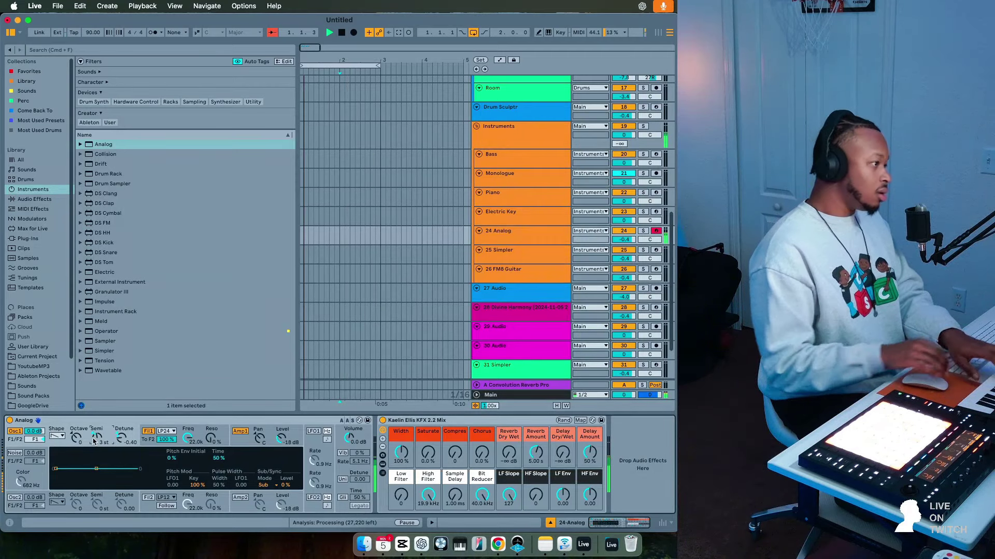
# Raise the Analog track's Reverb Dry Wet to -4.69 dB and set the Verb chain's Reverb to Fast smoothing with size 0.22.
pyautogui.moveTo(505, 439); pyautogui.dragTo(506, 420)
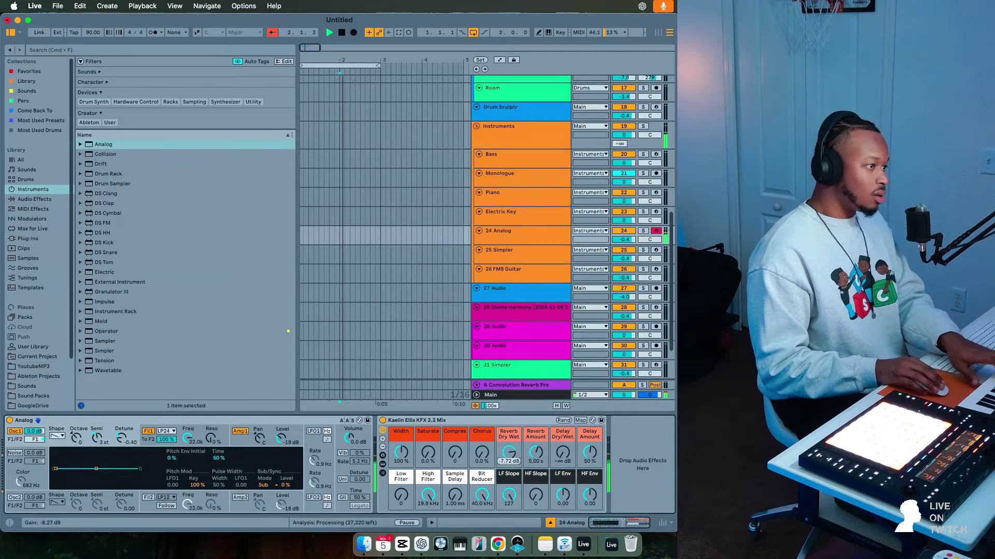
pyautogui.click(382, 473)
pyautogui.hscroll(5, 513, 473)
pyautogui.hscroll(3, 513, 474)
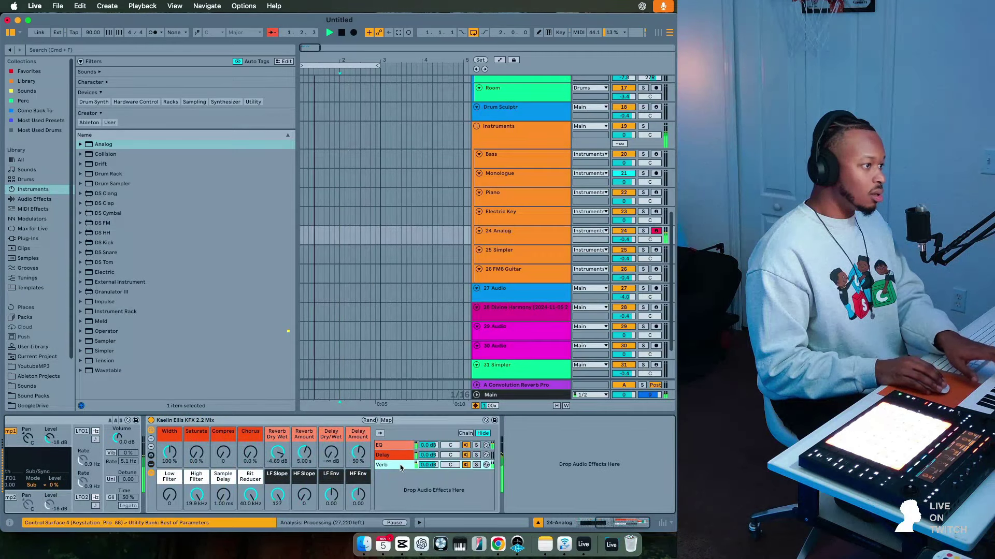
pyautogui.doubleClick(538, 481)
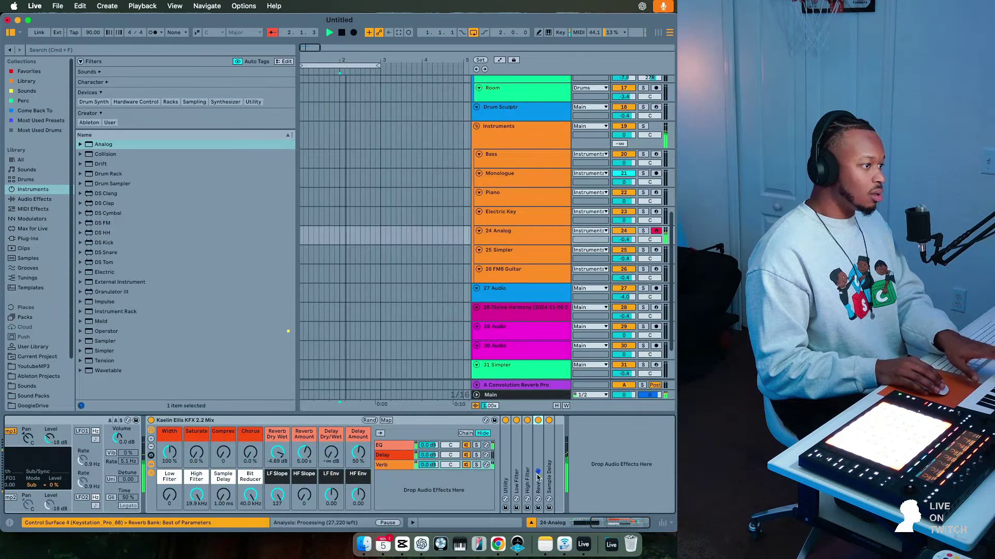
pyautogui.click(597, 500)
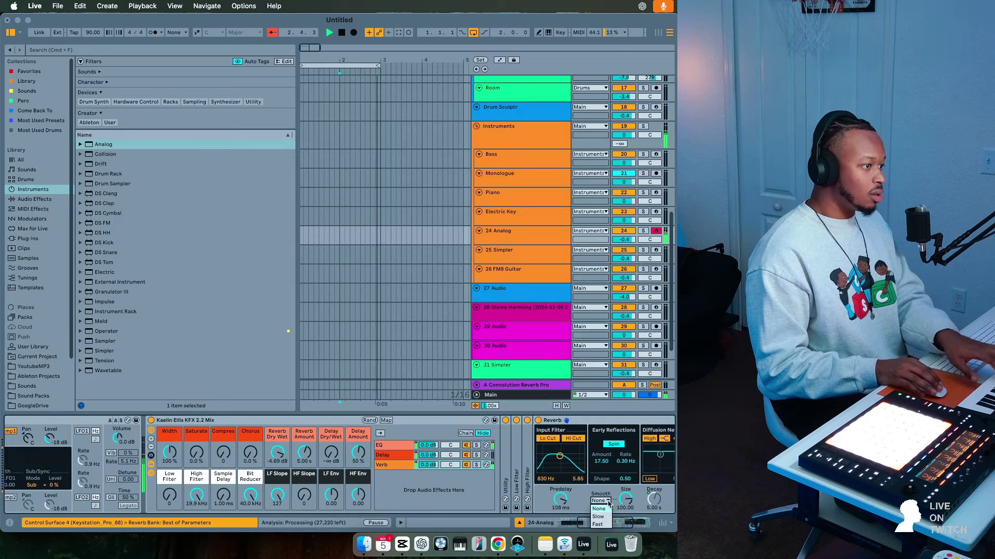
pyautogui.click(601, 522)
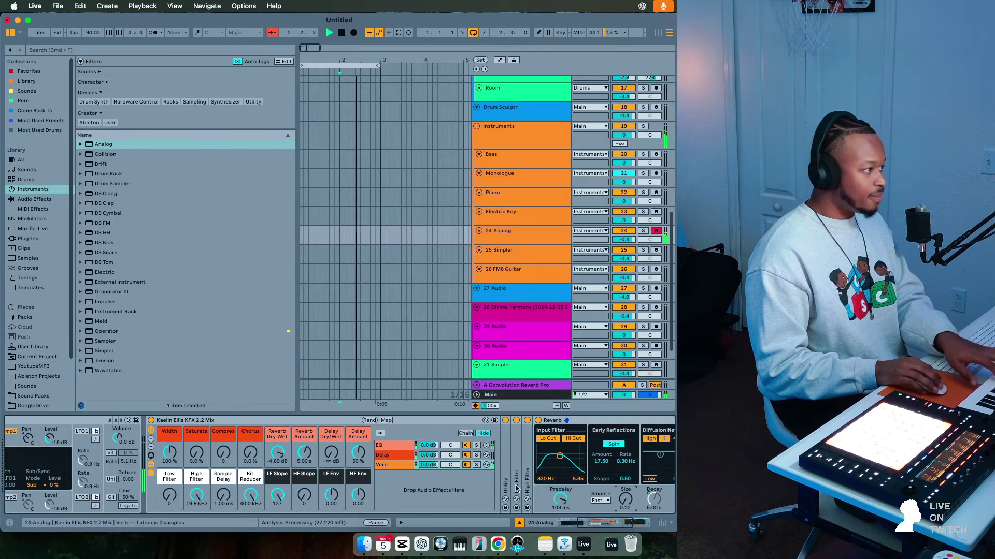
# Set Analog's Filter 1 frequency to 143 and resonance to 0%, with the filter and amp envelope sustains at 1.00.
pyautogui.hscroll(-5, 333, 468)
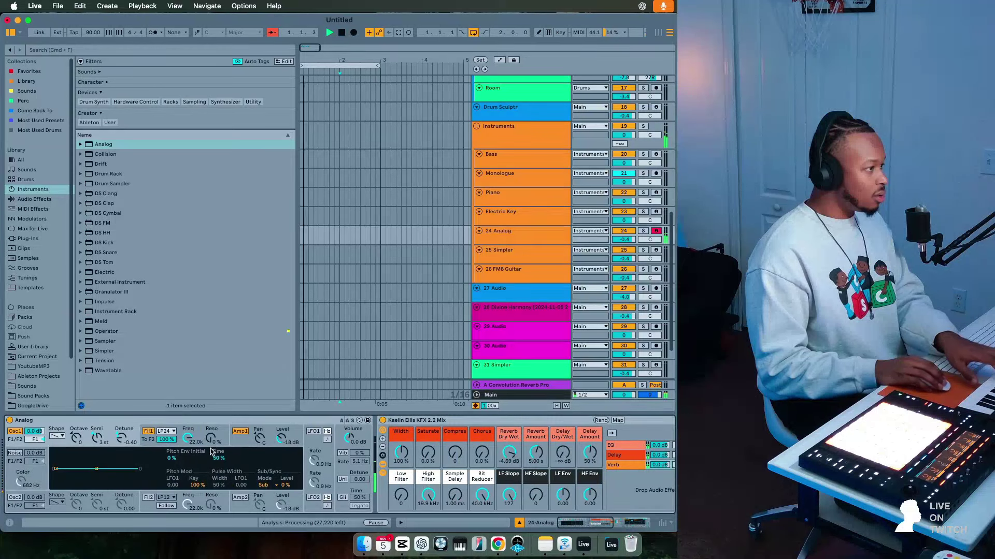
pyautogui.moveTo(211, 439); pyautogui.dragTo(211, 404)
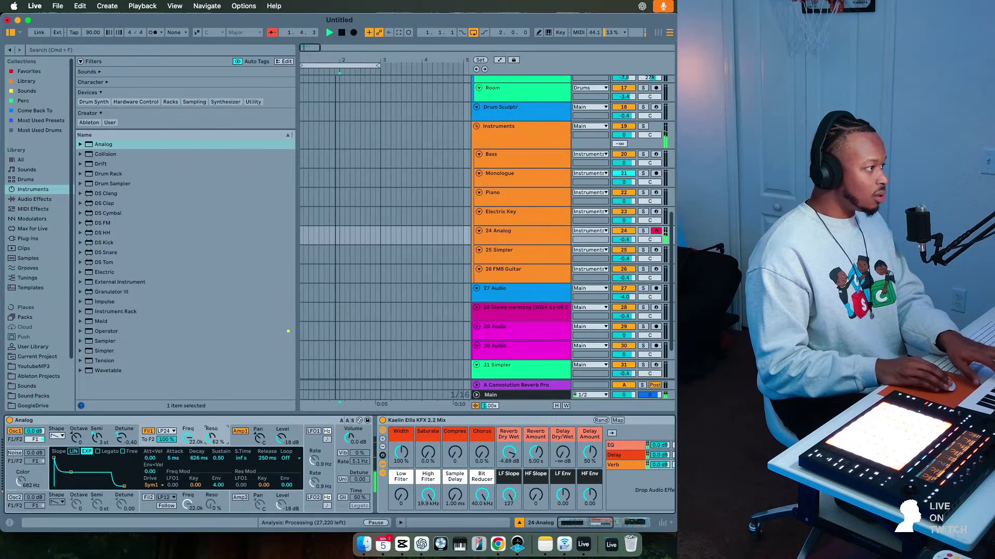
pyautogui.moveTo(188, 438)
pyautogui.mouseDown()
pyautogui.moveTo(188, 459)
pyautogui.moveTo(185, 445)
pyautogui.mouseUp()
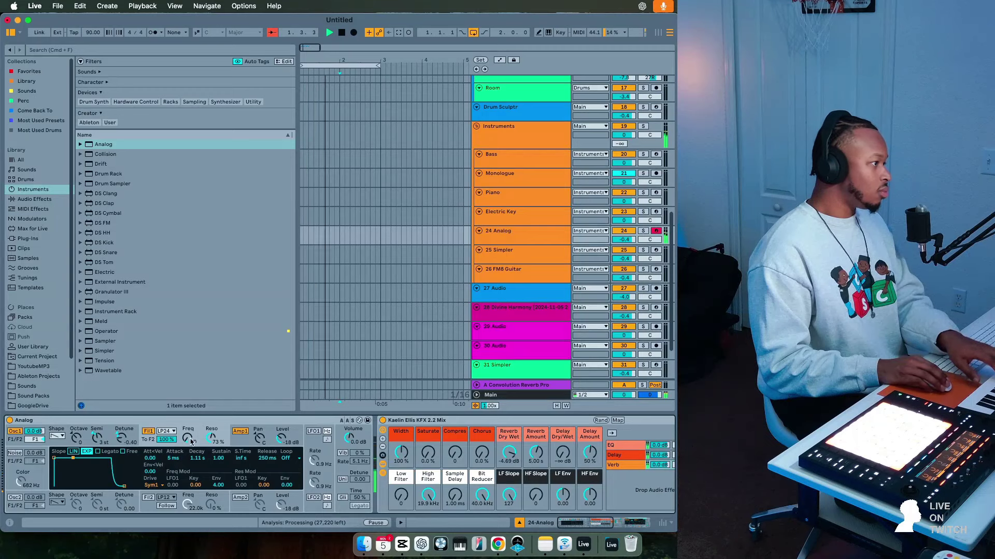
pyautogui.click(245, 441)
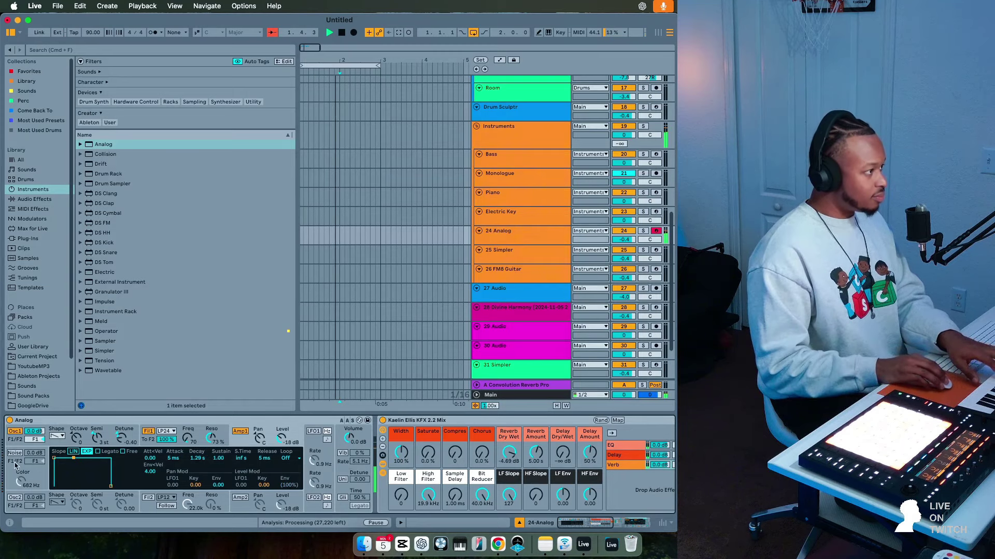
pyautogui.click(193, 441)
pyautogui.moveTo(193, 440); pyautogui.dragTo(193, 437)
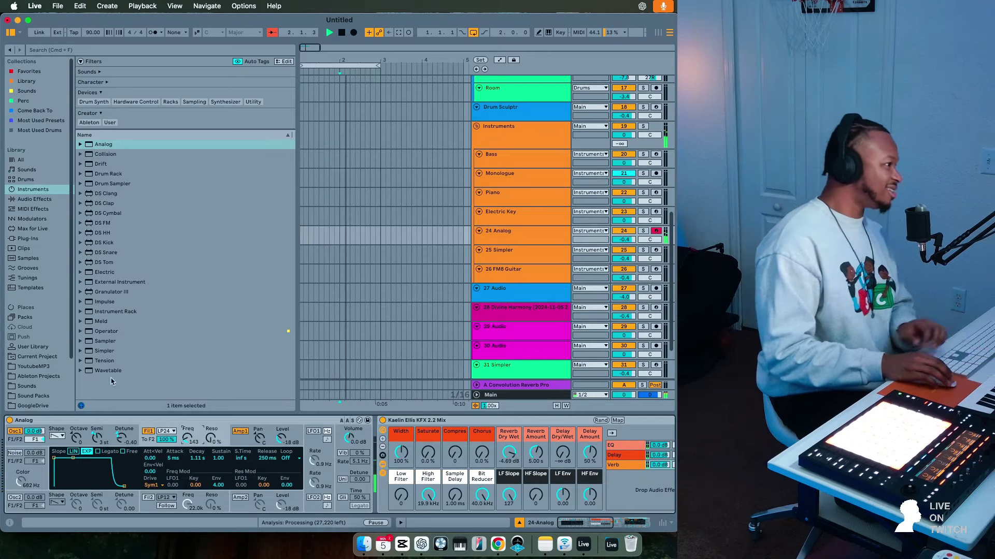
# Add an LFO modulator after Analog, mapped to F1 Freq, with its rate set to about 2.21 Hz.
pyautogui.click(32, 229)
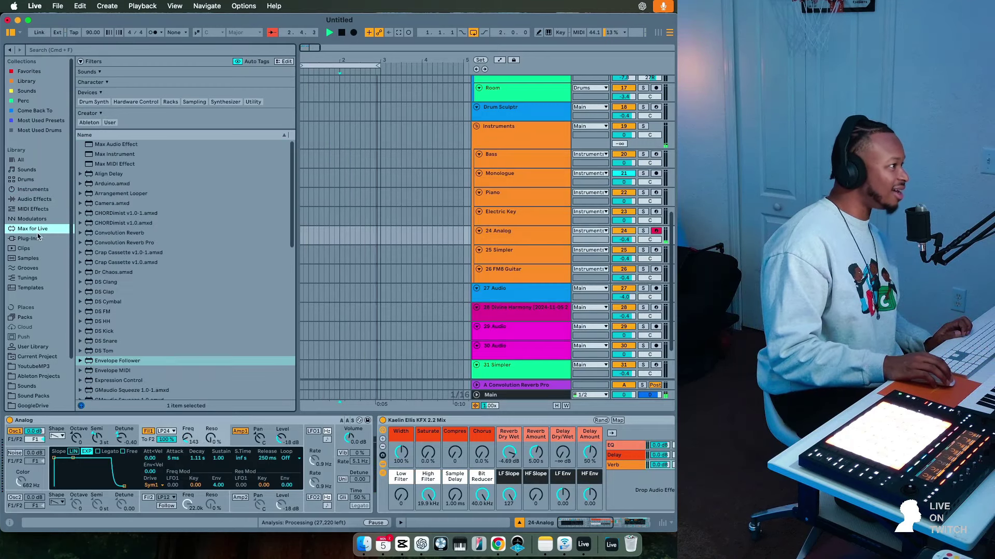
pyautogui.click(38, 220)
pyautogui.click(99, 110)
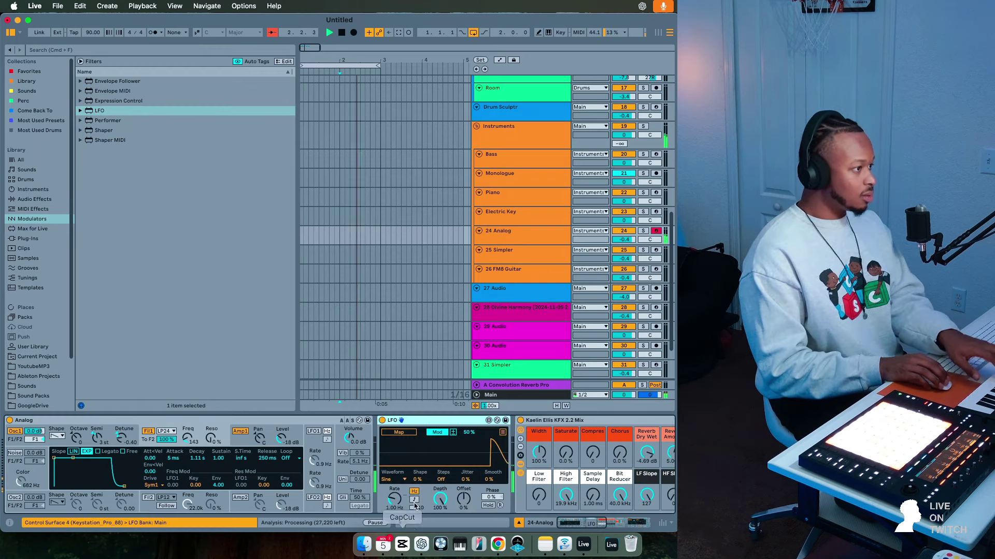
pyautogui.click(404, 434)
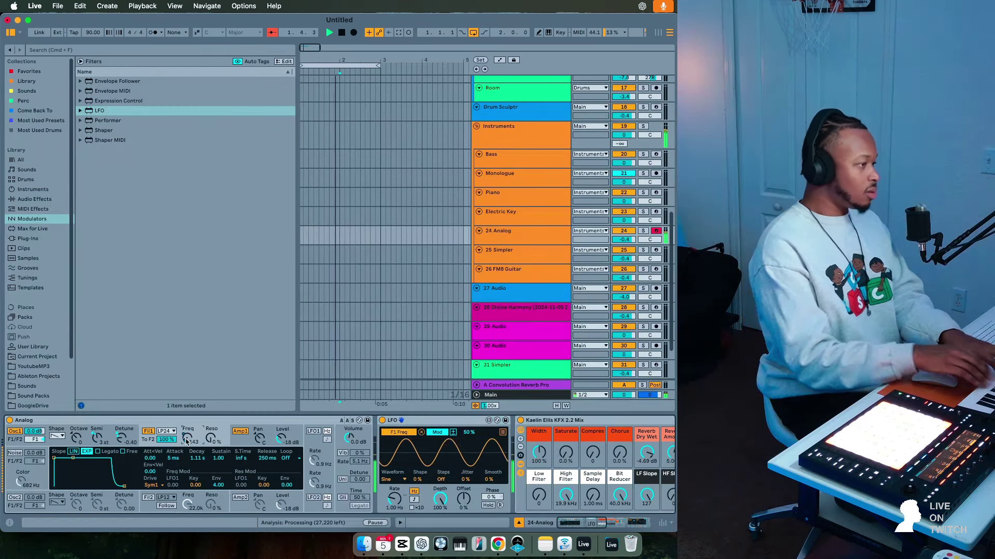
pyautogui.moveTo(394, 499); pyautogui.dragTo(395, 488)
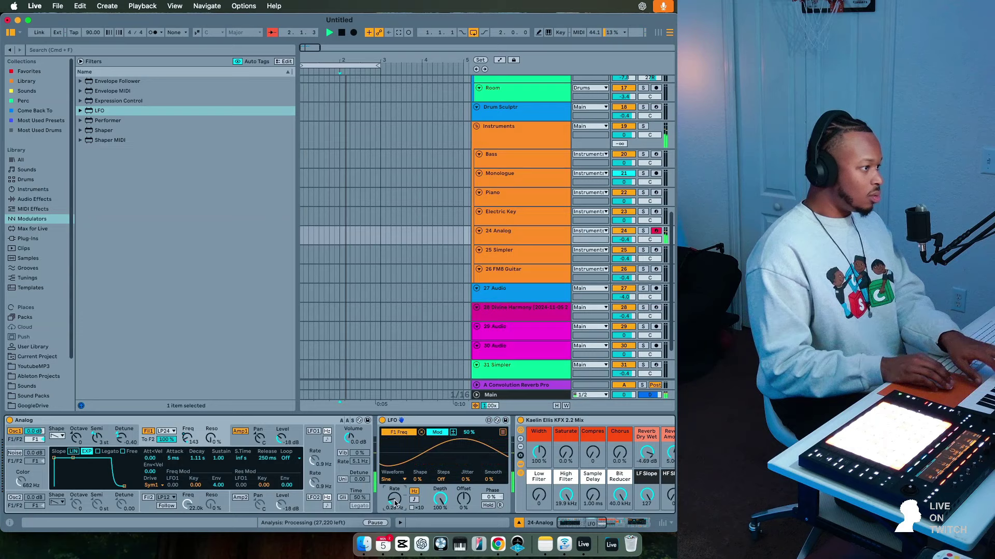
pyautogui.moveTo(394, 502); pyautogui.dragTo(394, 494)
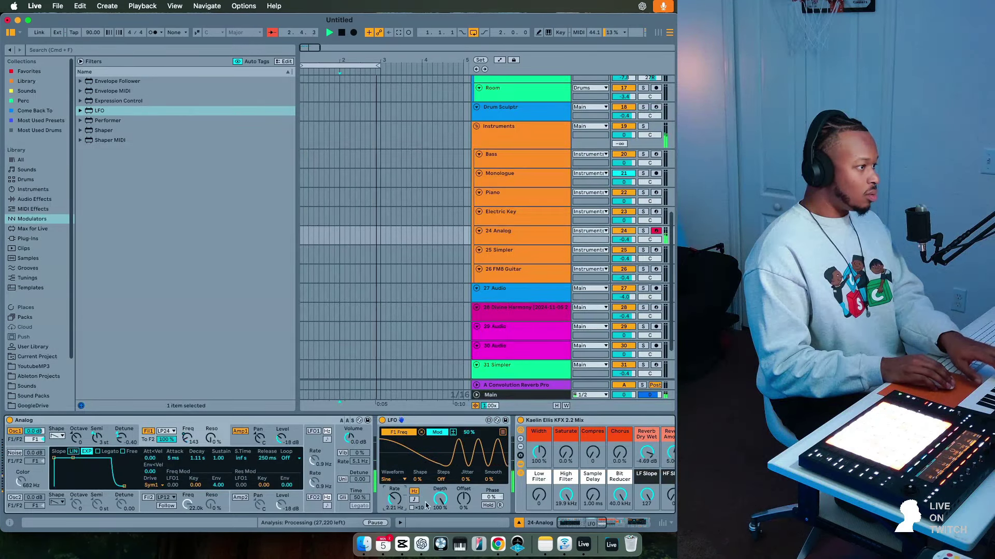